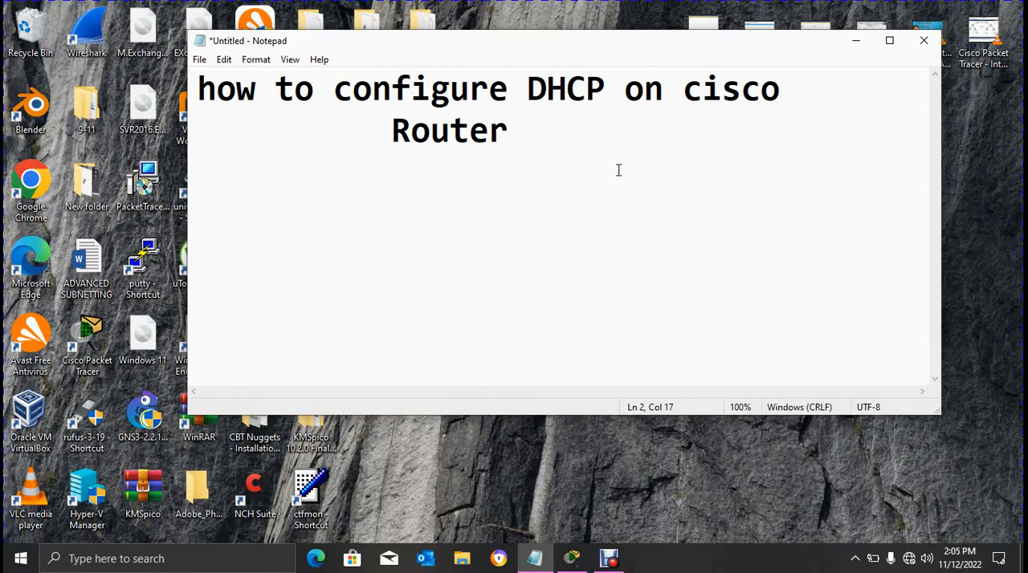
- Switch from Notepad to Cisco Packet Tracer and place an 1841 router below the DHCP CONFIGURATION ON ROUTER title
left_click(856, 40)
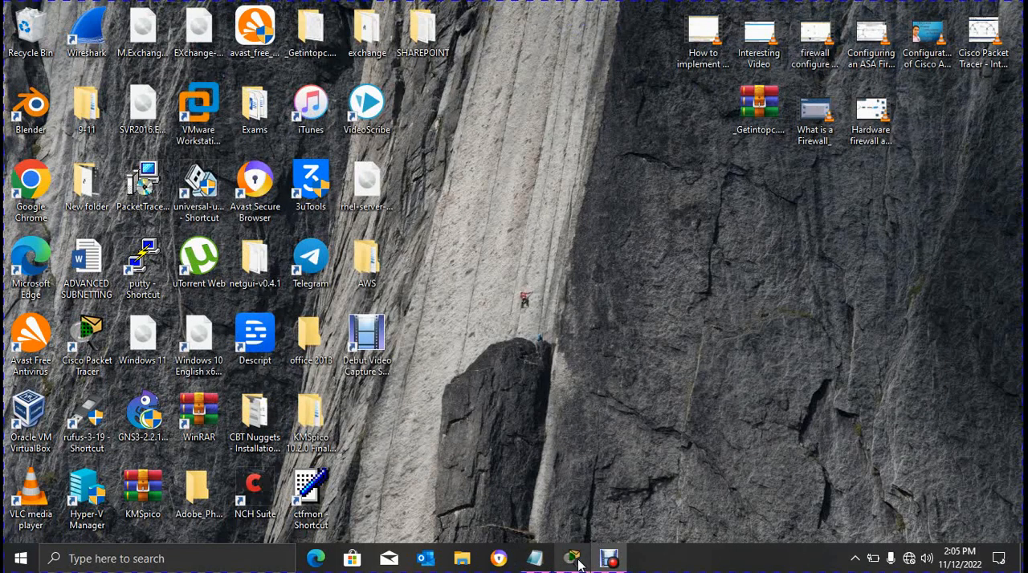
mouse_move(578, 565)
left_click(570, 521)
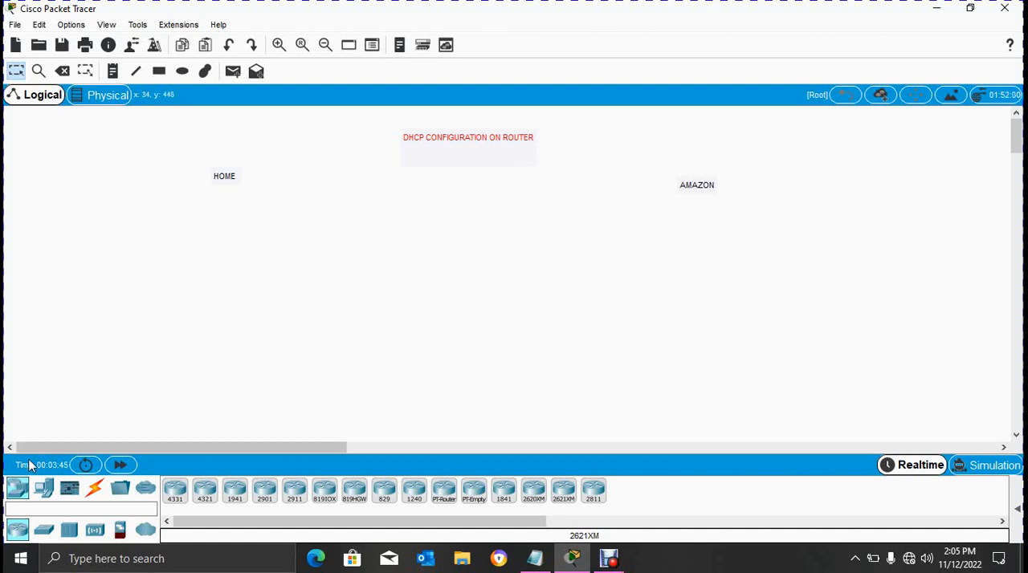
left_click(504, 490)
left_click(468, 195)
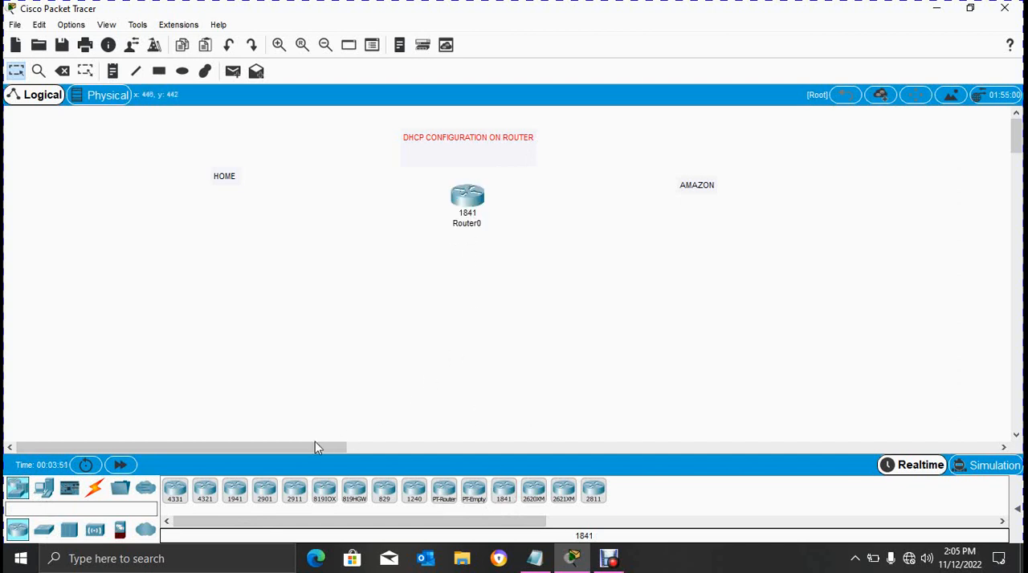
- Place a 2950-24 switch on each side of the router and move the AMAZON label slightly higher
left_click(44, 533)
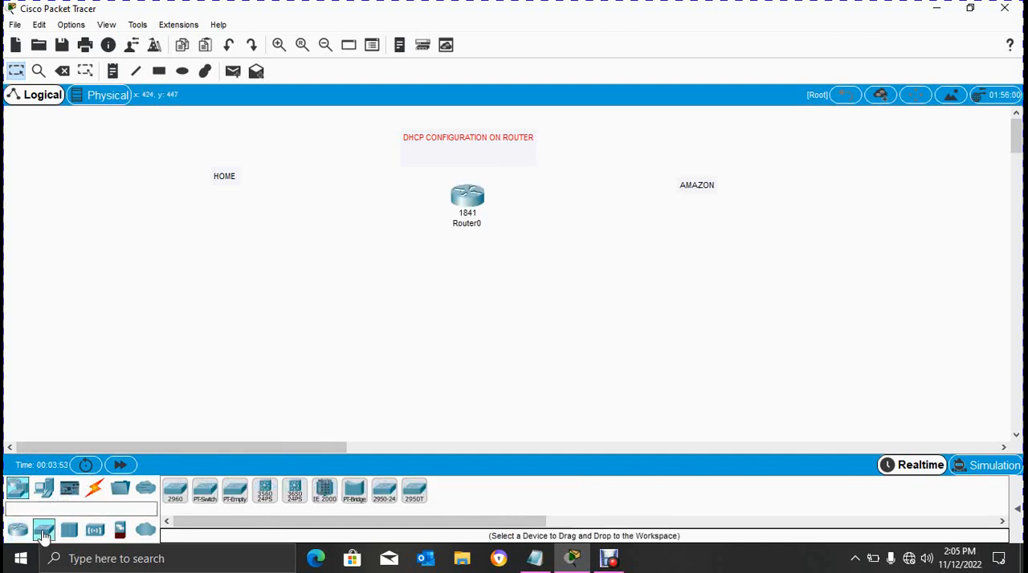
left_click(385, 493)
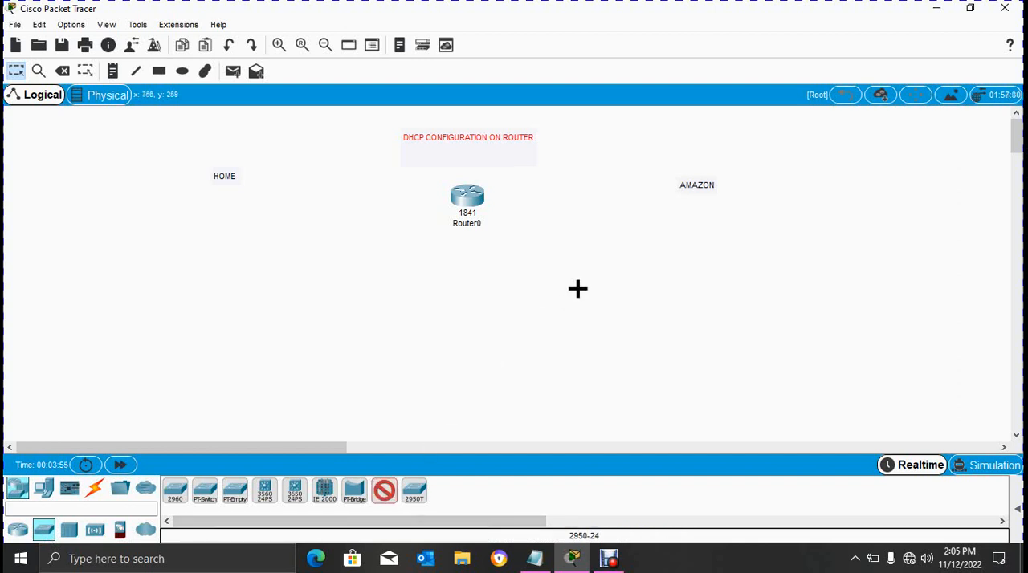
left_click(612, 205)
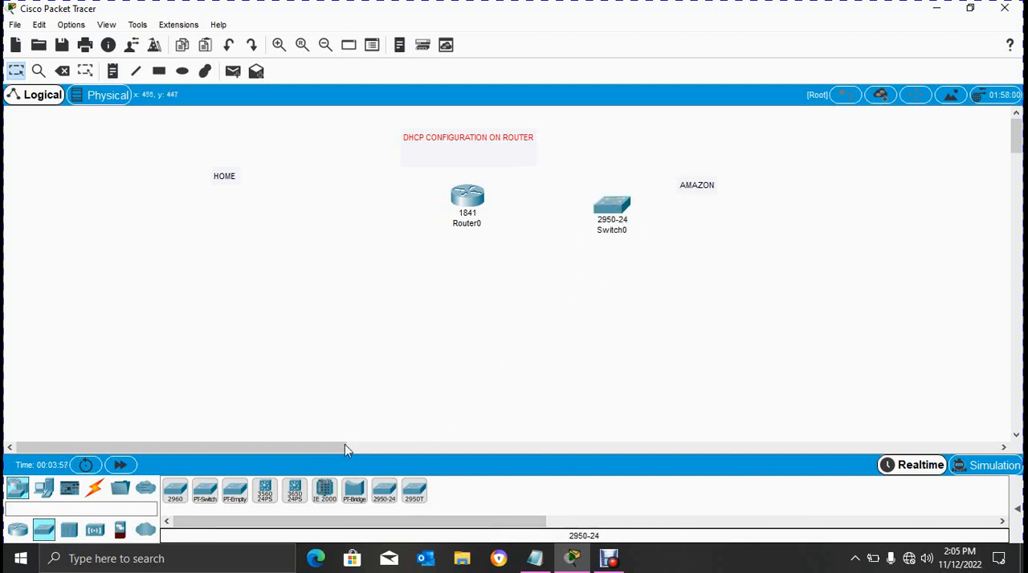
left_click(385, 491)
left_click(293, 204)
left_click_drag(616, 212, 623, 206)
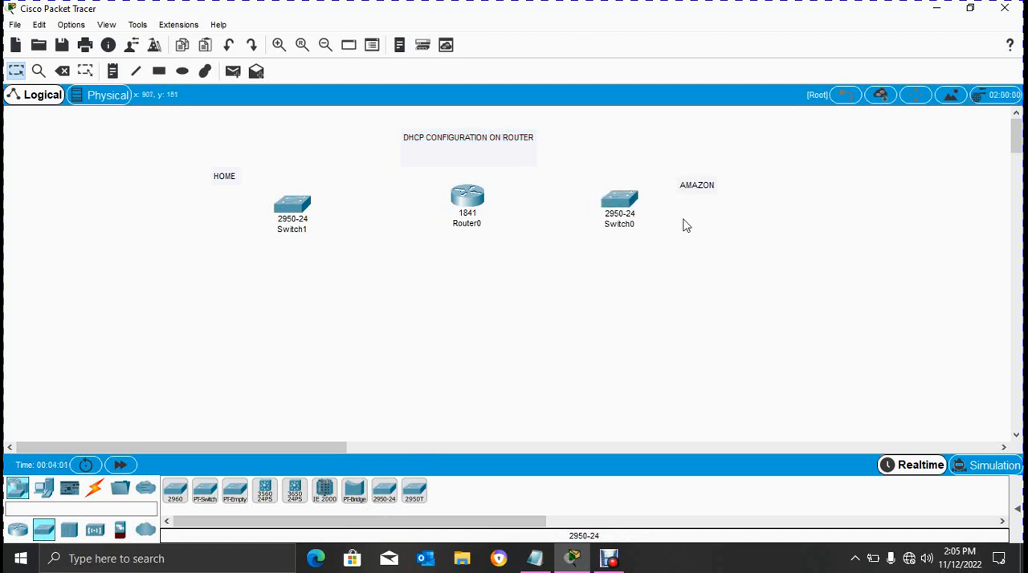
left_click_drag(707, 188, 705, 154)
left_click(729, 223)
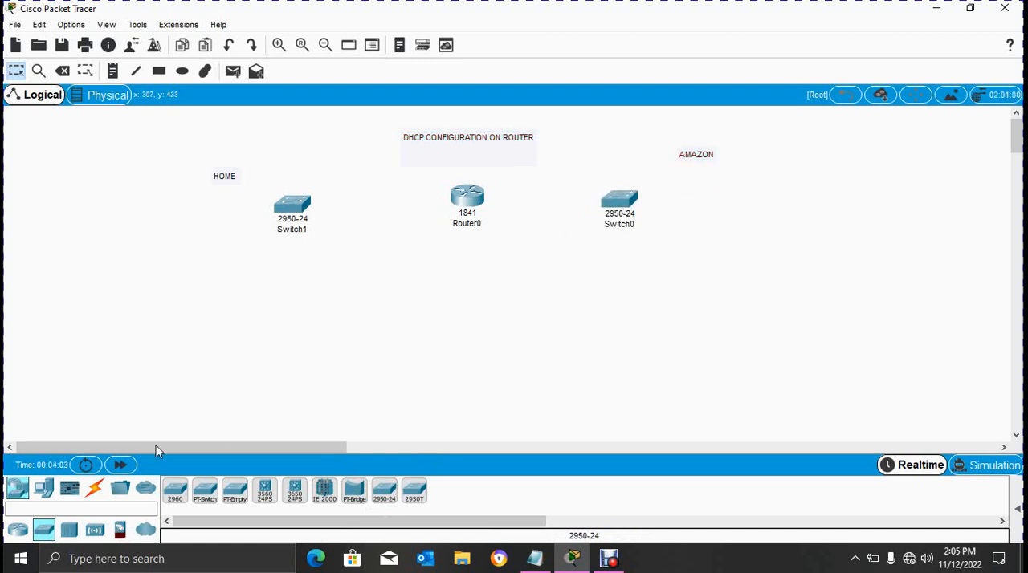
- Add two PCs and a printer to the HOME side, around the switch left of the router
left_click(44, 492)
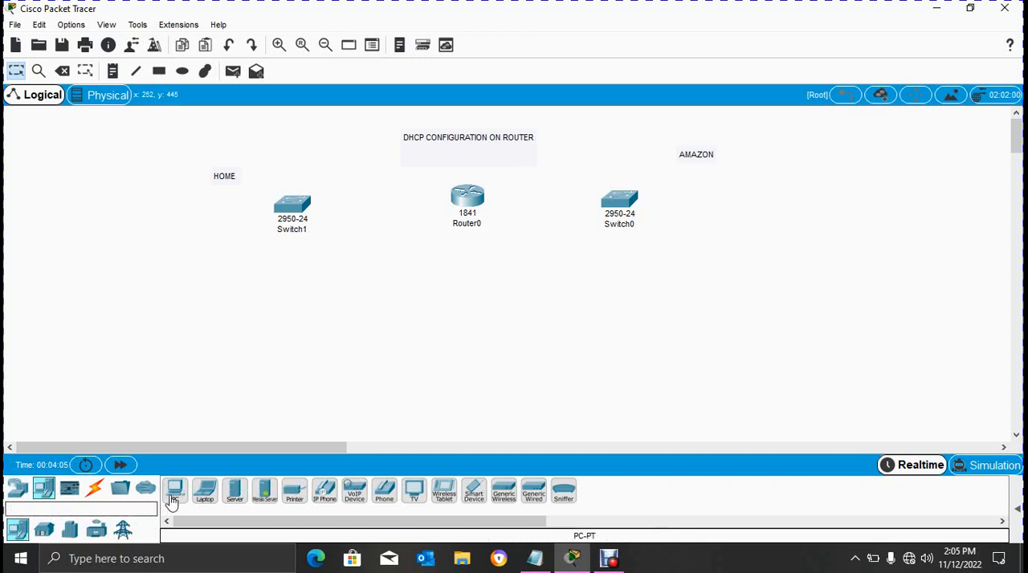
left_click(174, 490)
left_click(152, 222)
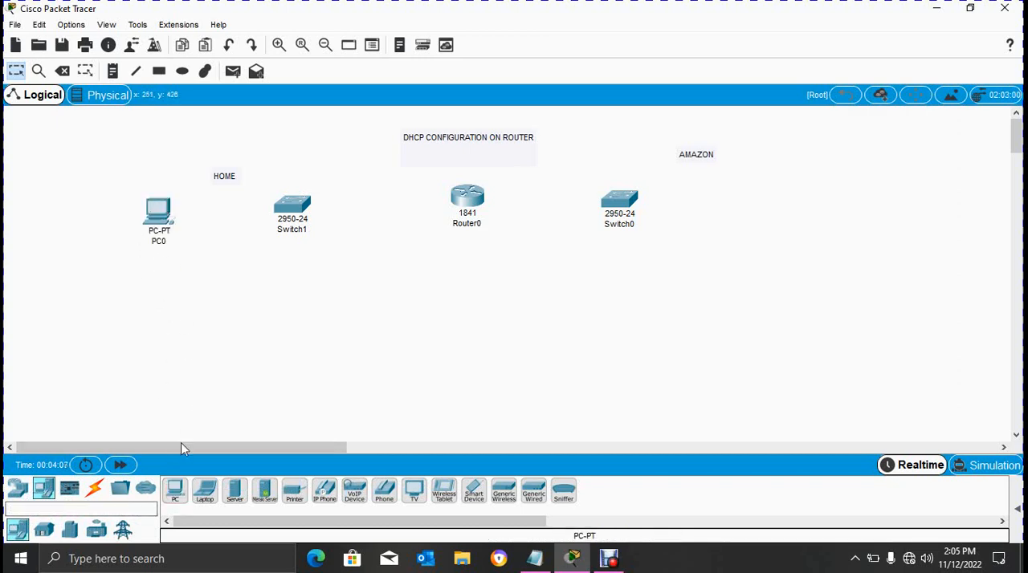
left_click(172, 490)
left_click(169, 295)
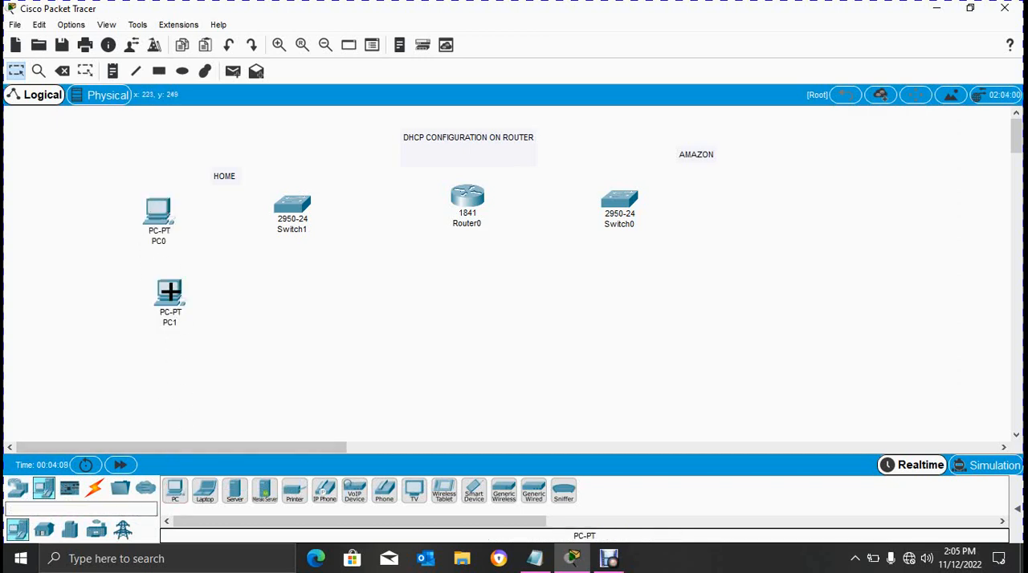
left_click(295, 493)
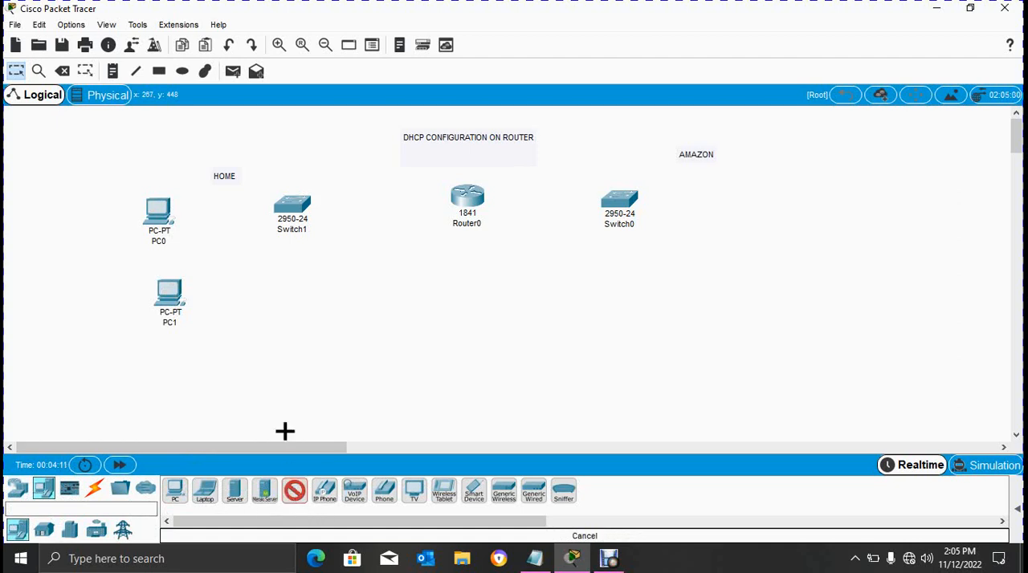
left_click(266, 312)
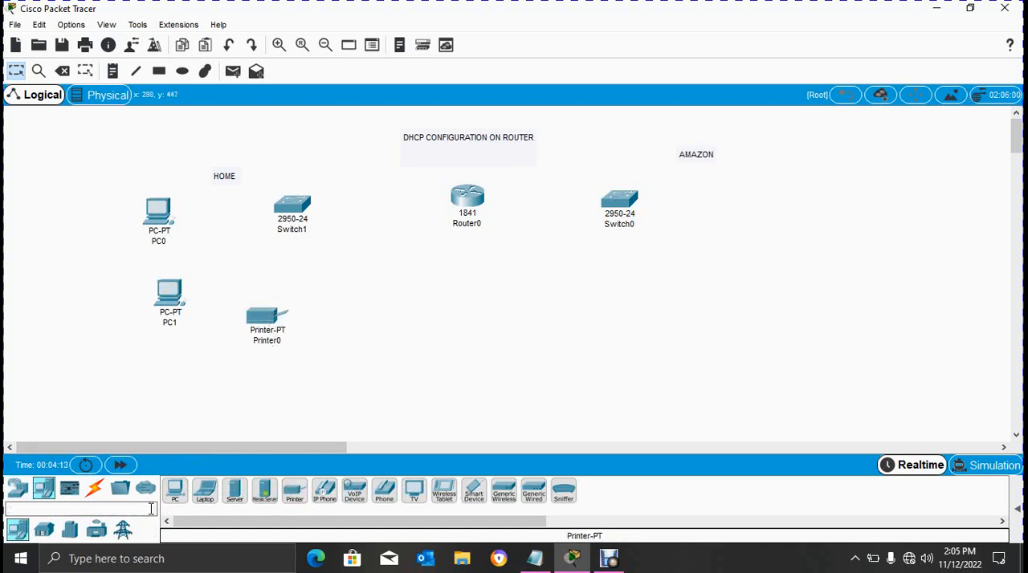
- Add two PCs and a server around the AMAZON-side switch and space the two PCs slightly further apart
left_click(173, 491)
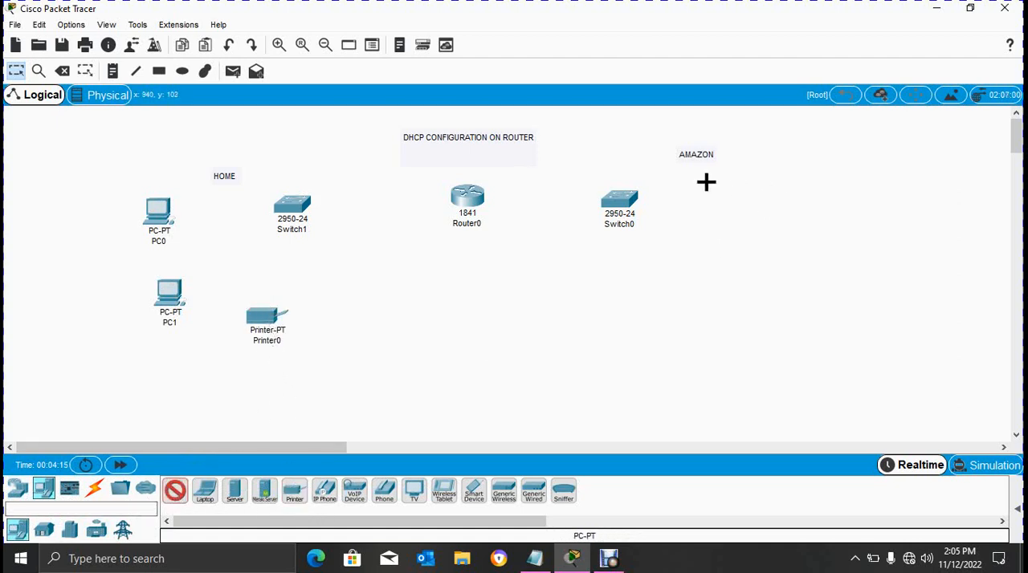
left_click(704, 182)
left_click(178, 493)
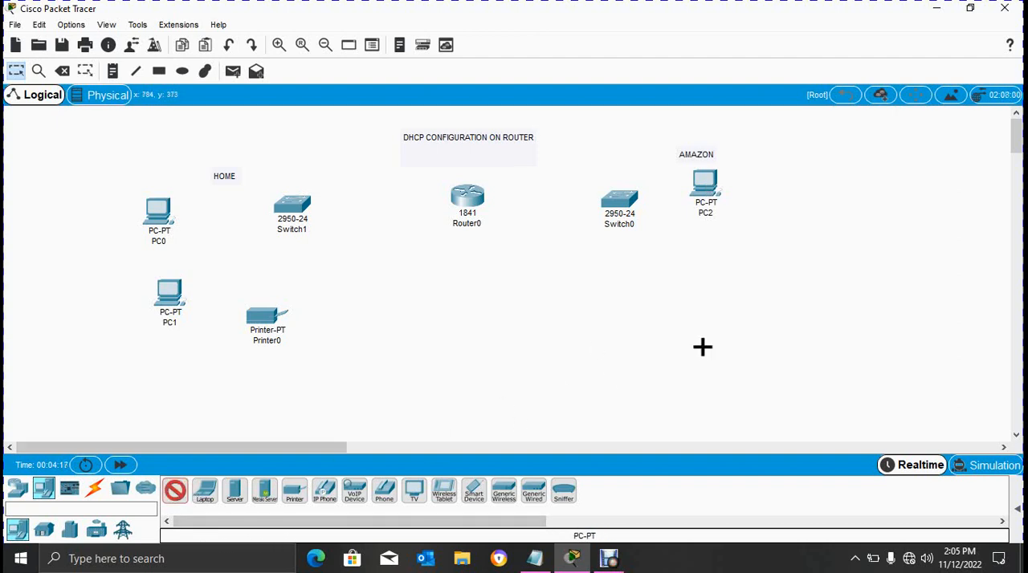
left_click(693, 260)
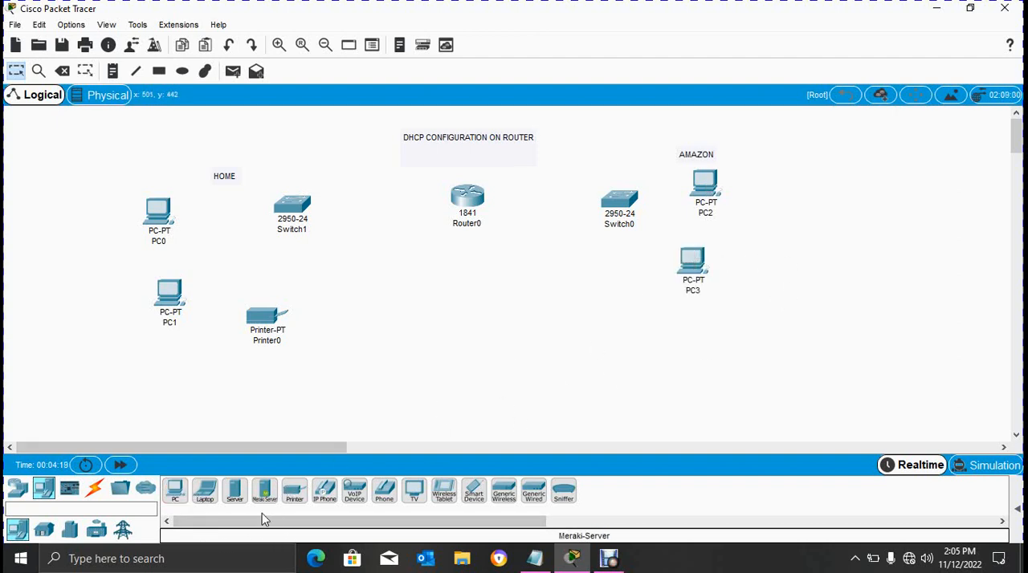
left_click(235, 495)
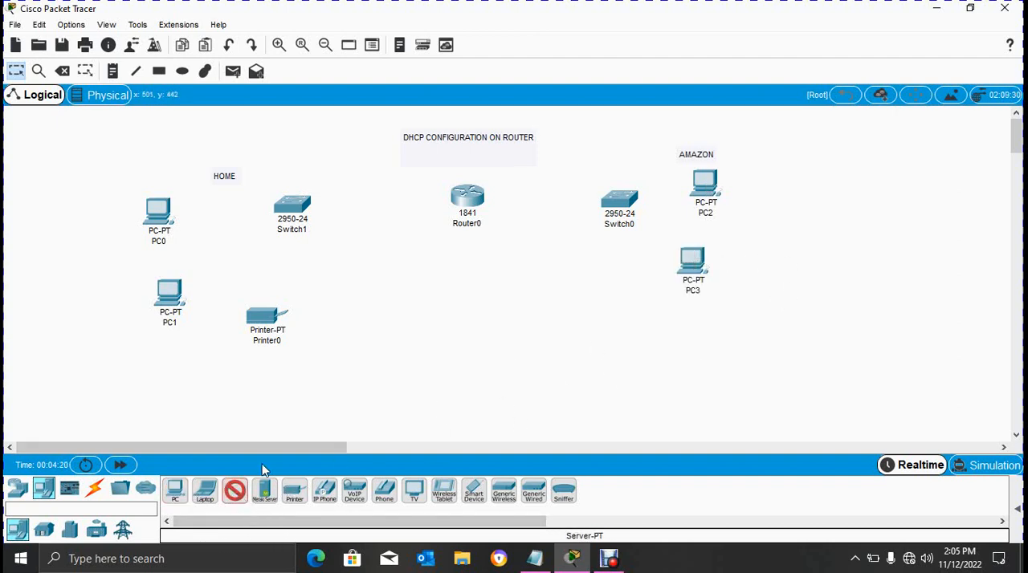
left_click(648, 136)
left_click_drag(707, 196, 714, 201)
left_click_drag(693, 285, 684, 293)
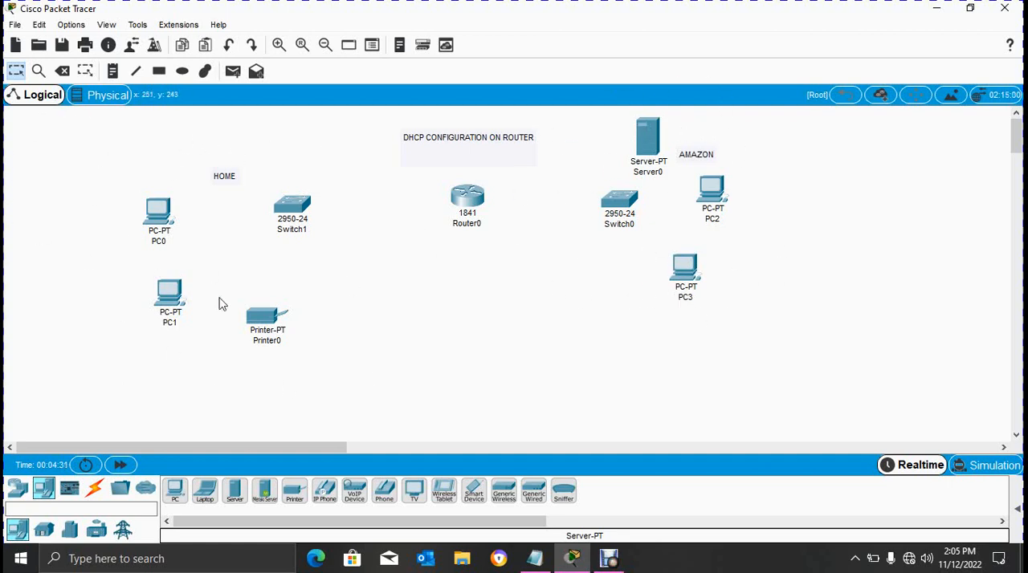
- Cable PC0, PC1 and Printer0 to Switch1 using the automatically chosen connection type
left_click(94, 492)
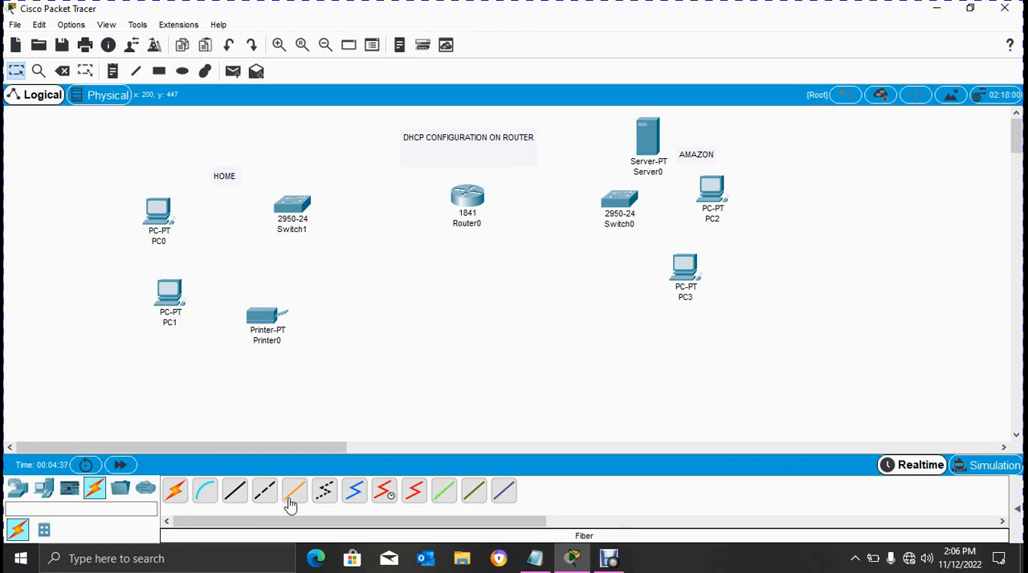
left_click(175, 492)
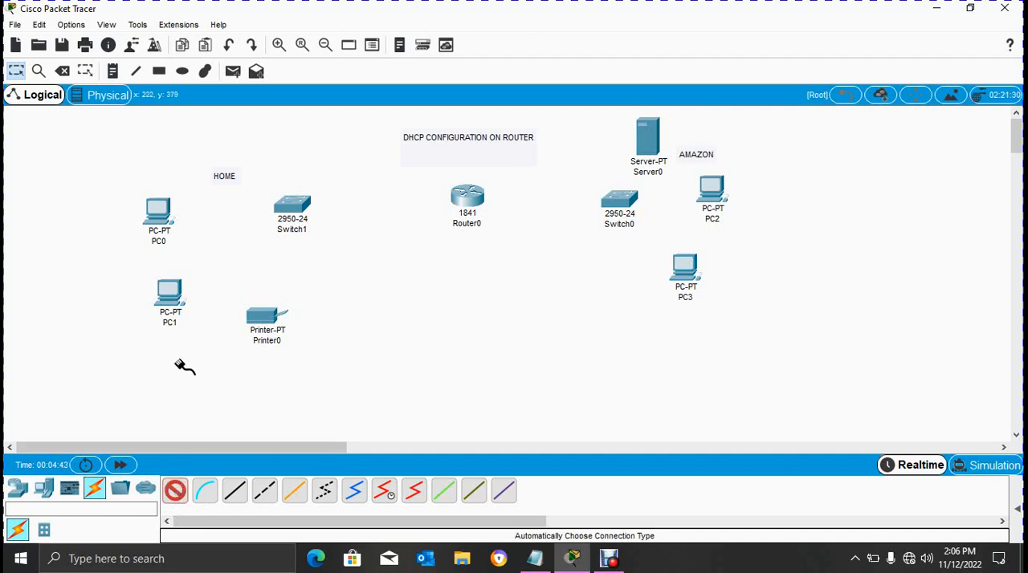
left_click(159, 212)
left_click(296, 209)
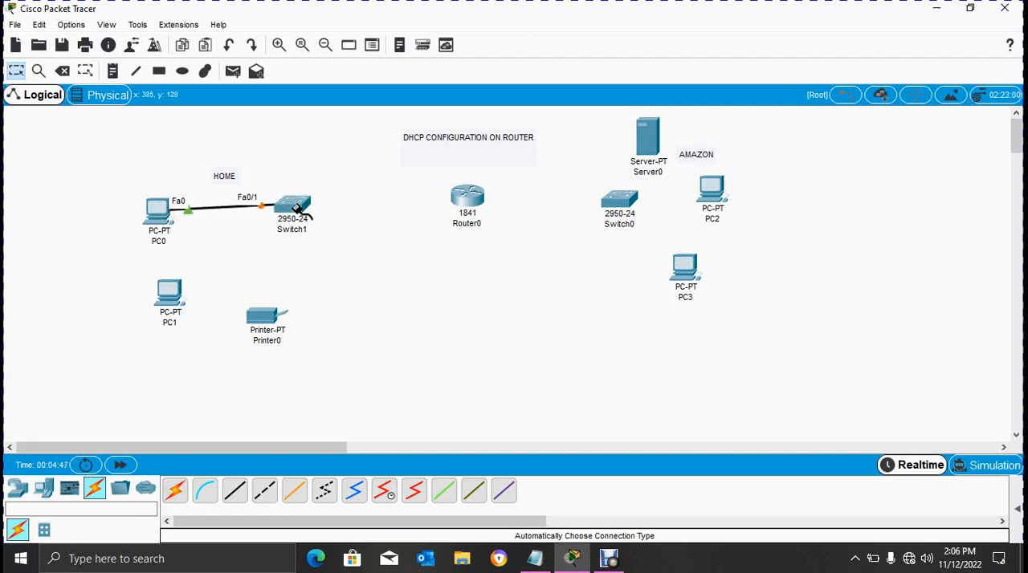
left_click(176, 491)
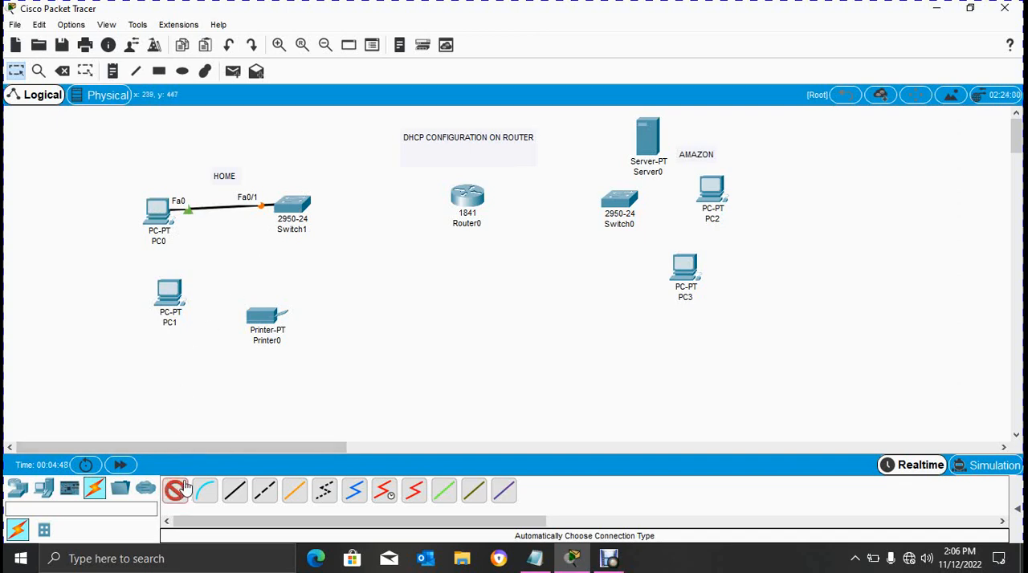
left_click(171, 293)
left_click(294, 207)
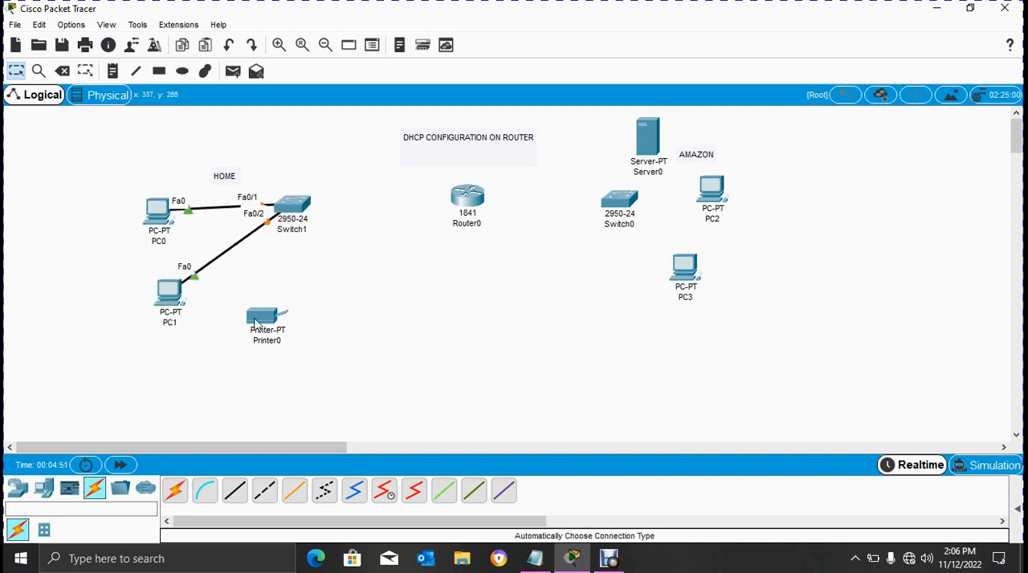
left_click(175, 490)
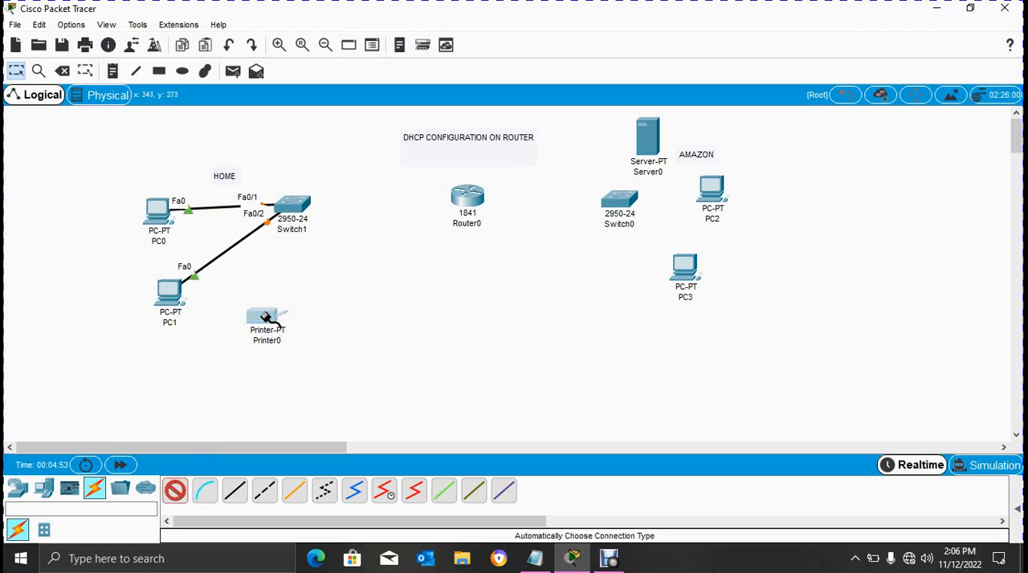
left_click(267, 318)
left_click(292, 208)
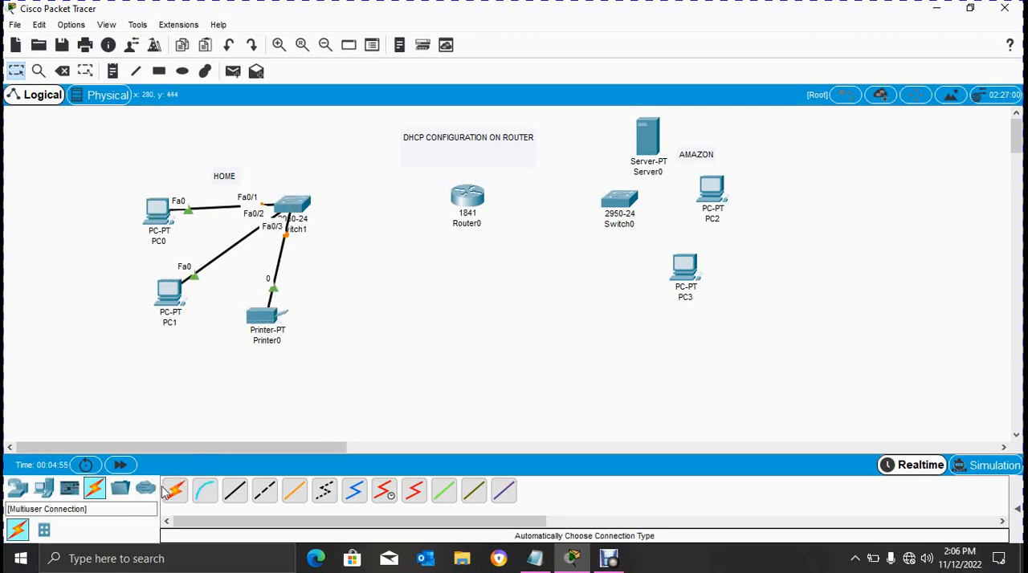
- Connect Switch1 to Router0 with an automatically chosen cable
left_click(174, 491)
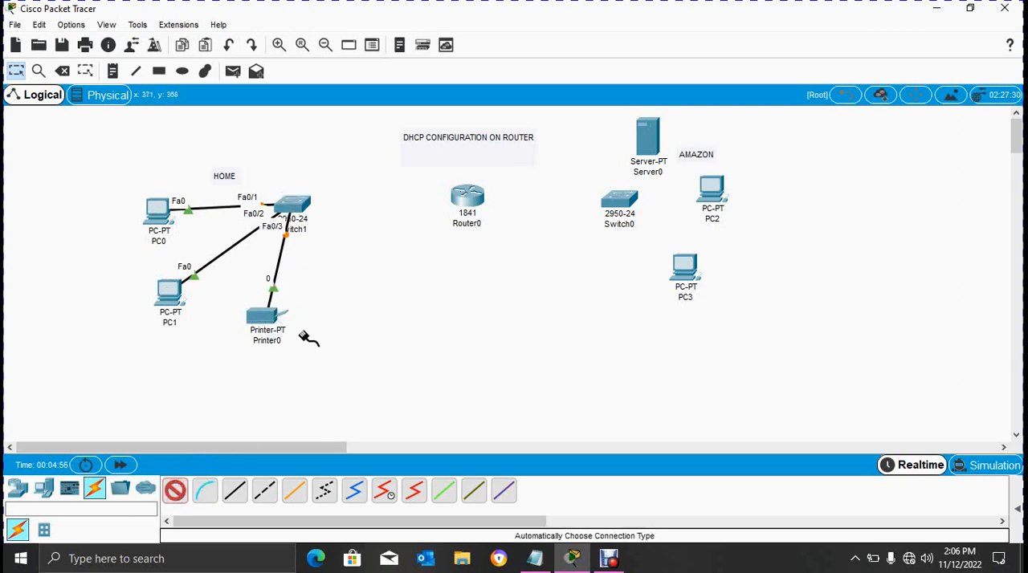
left_click(293, 207)
left_click(469, 201)
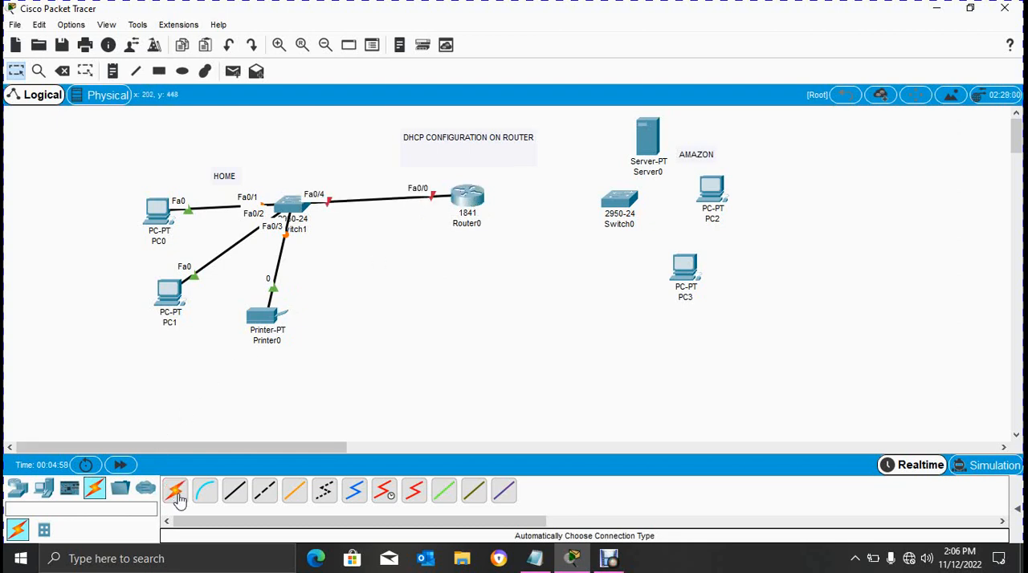
- Cable PC2, PC3 and Server0 to Switch0 using the automatically chosen connection type
left_click(175, 490)
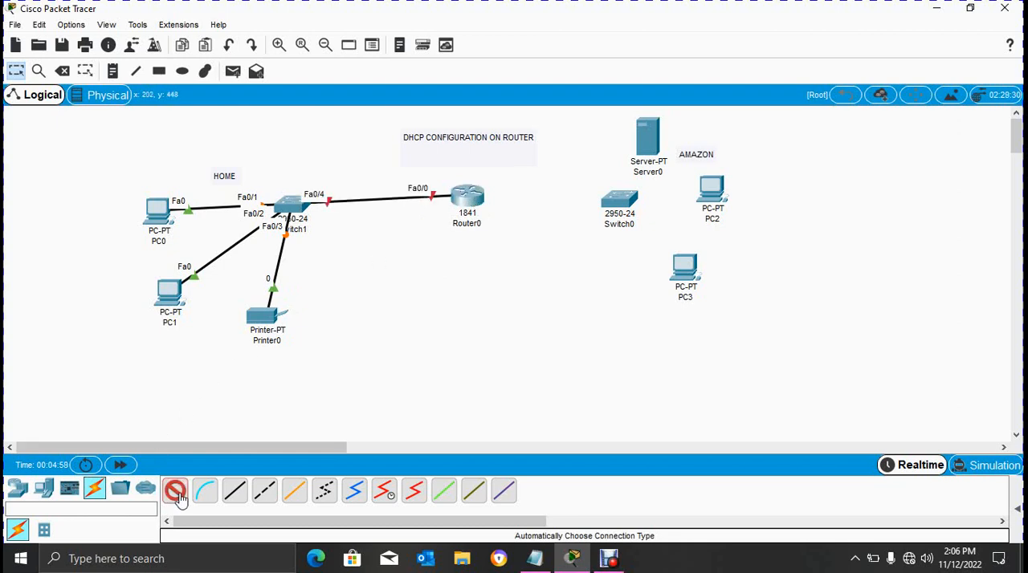
left_click(622, 209)
left_click(708, 201)
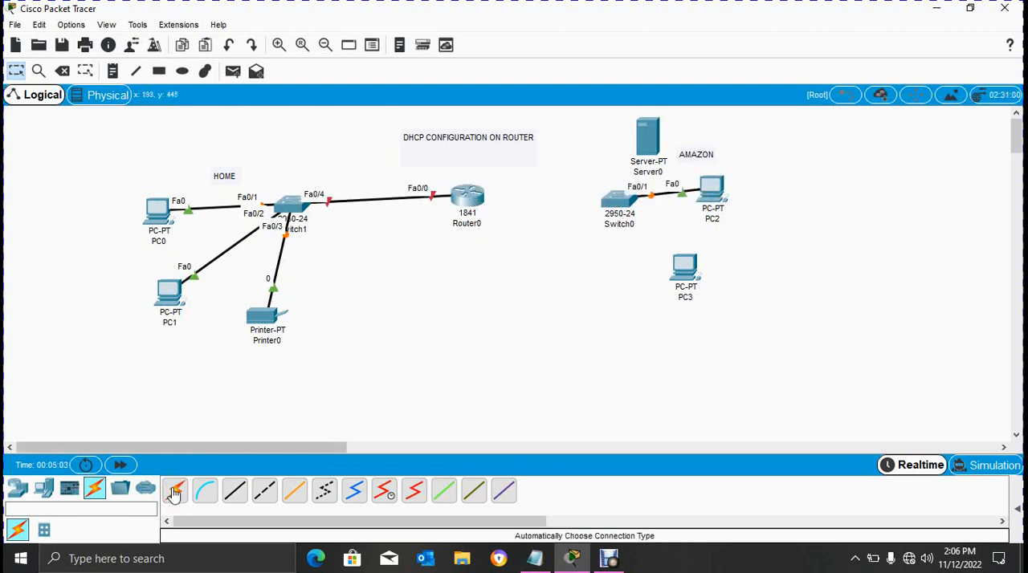
left_click(175, 491)
left_click(684, 269)
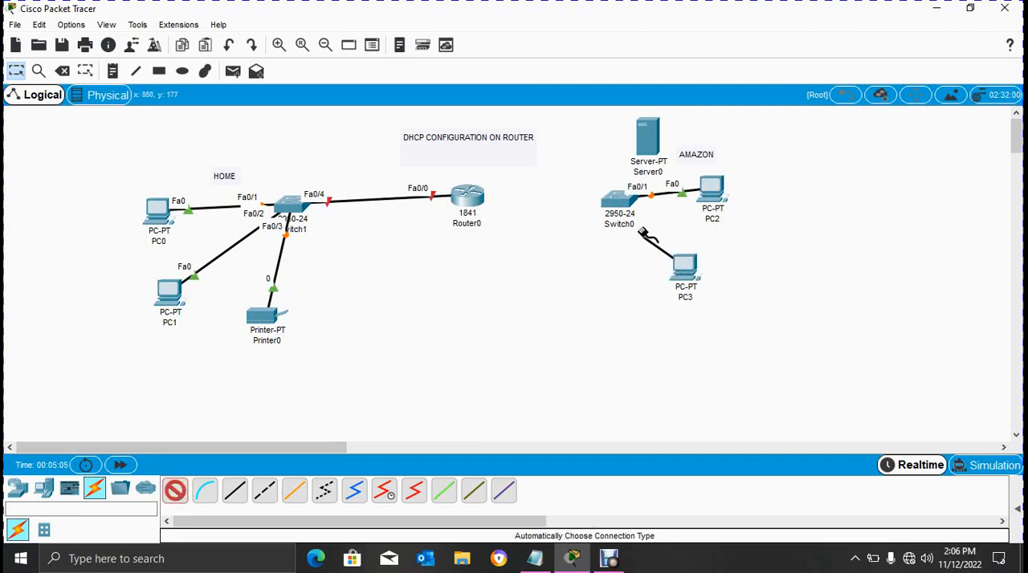
left_click(623, 206)
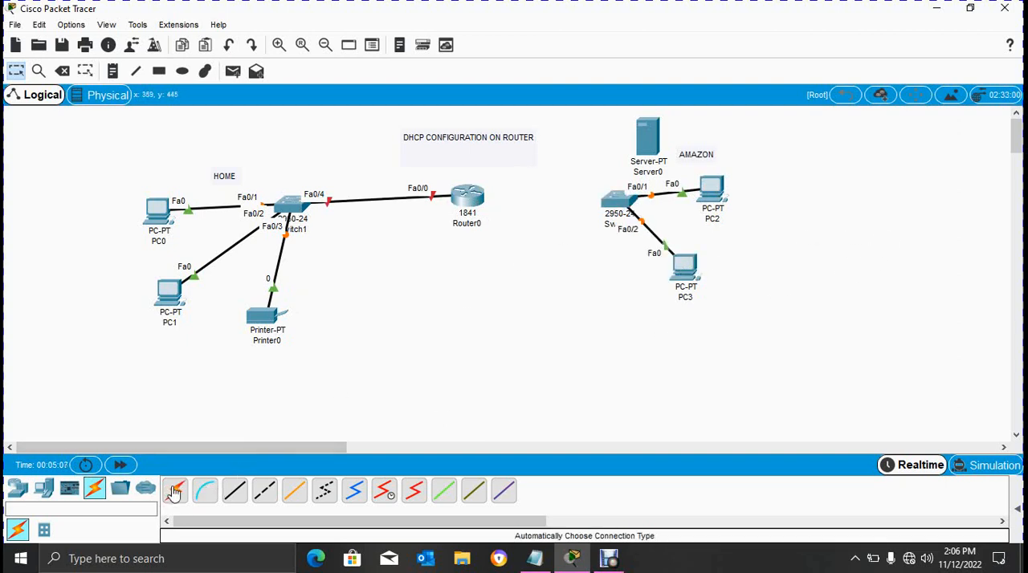
left_click(175, 490)
left_click(614, 206)
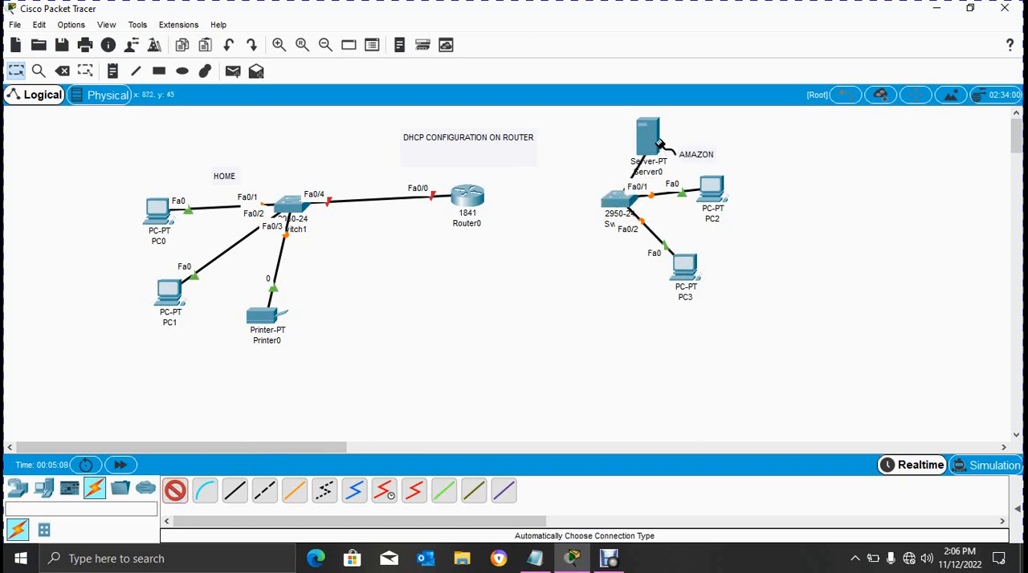
left_click(656, 141)
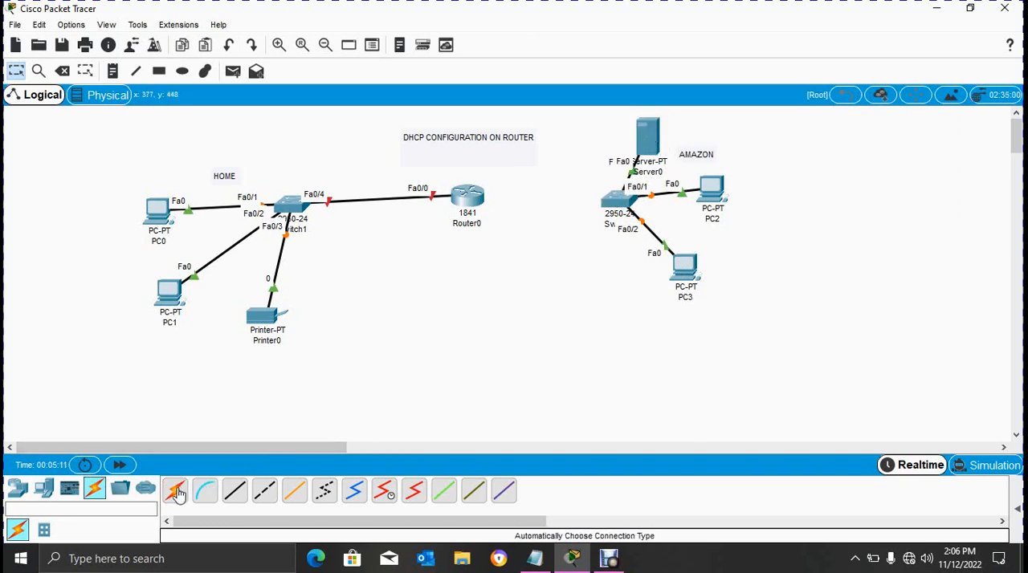
- Connect Switch0 to Router0 with an automatically chosen cable
left_click(175, 491)
left_click(617, 204)
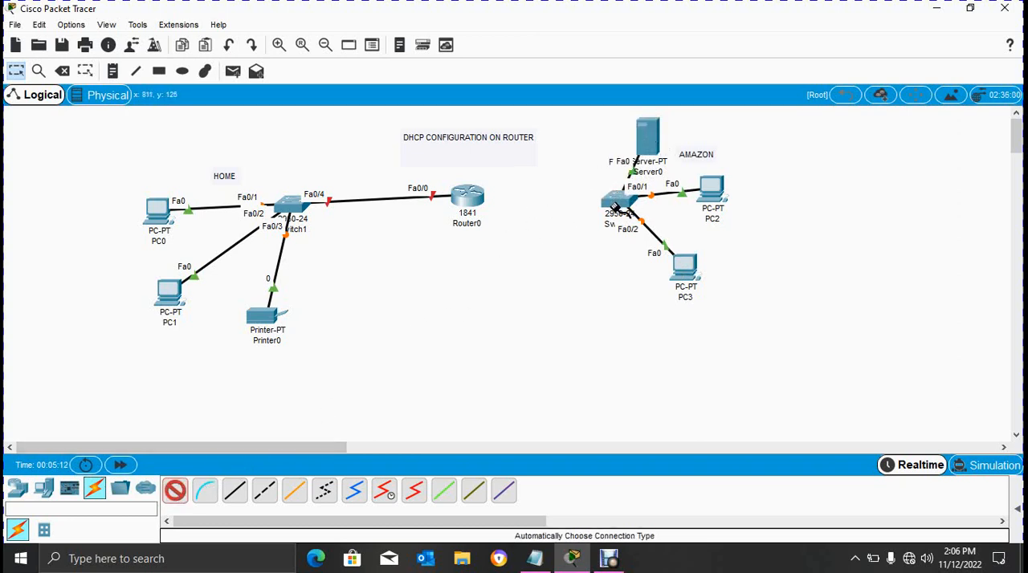
left_click(465, 219)
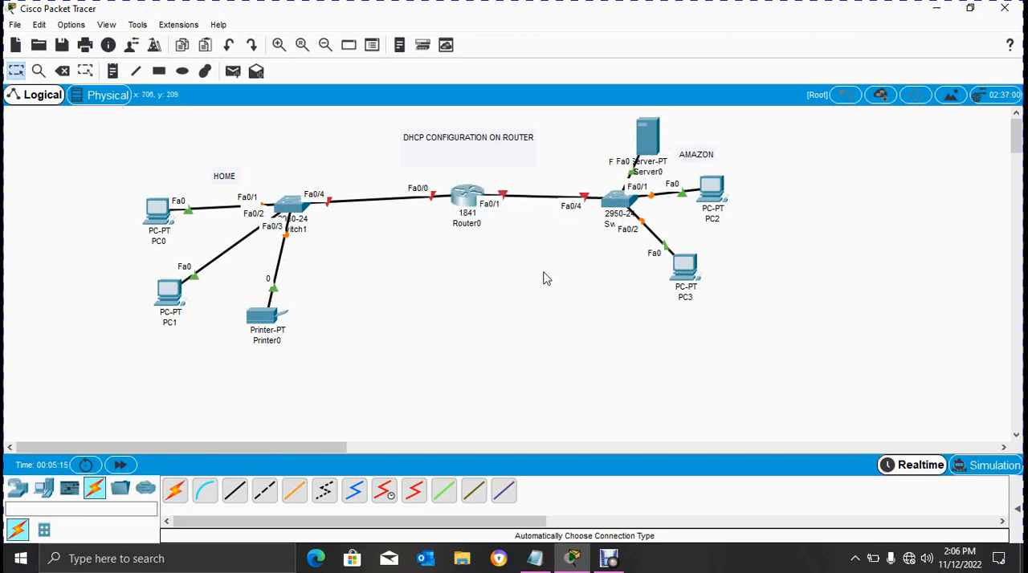
- Rearrange the AMAZON devices: place PC3 below Switch0, move Switch0 nearer Router0, and align PC2 level with Switch0
left_click_drag(683, 279, 618, 306)
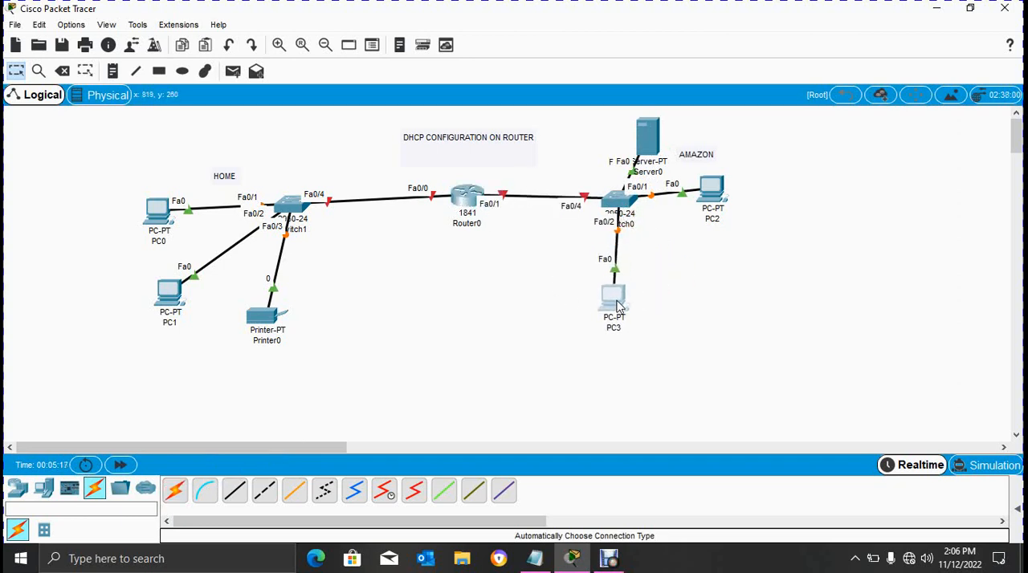
left_click_drag(616, 203, 596, 203)
left_click(596, 202)
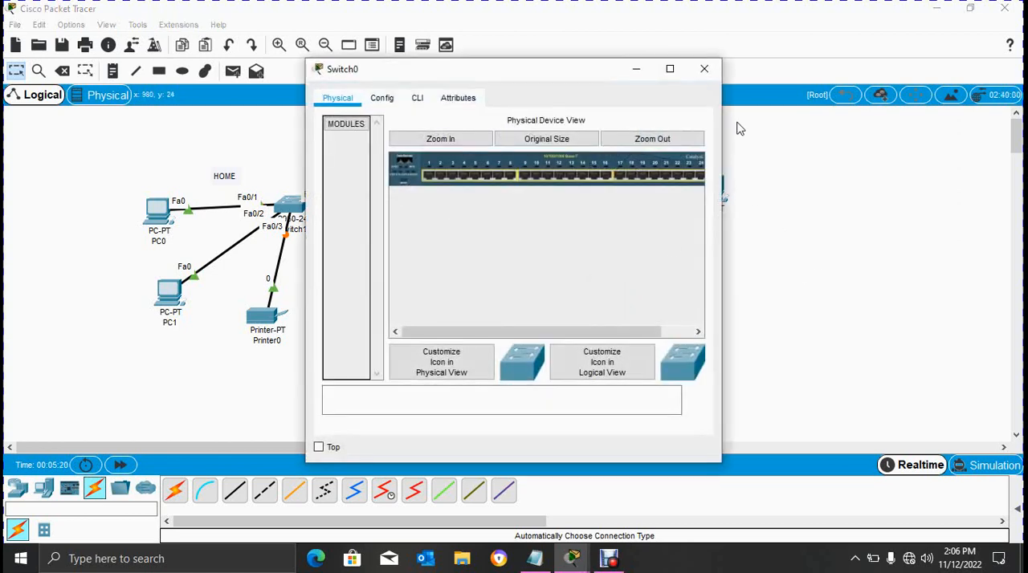
left_click(705, 69)
left_click_drag(714, 201, 709, 215)
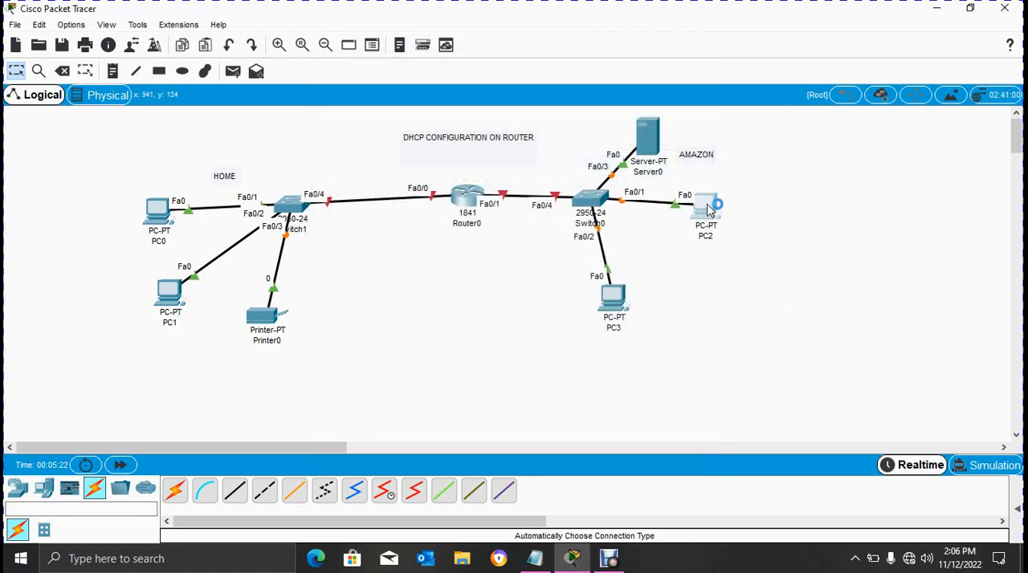
left_click(704, 68)
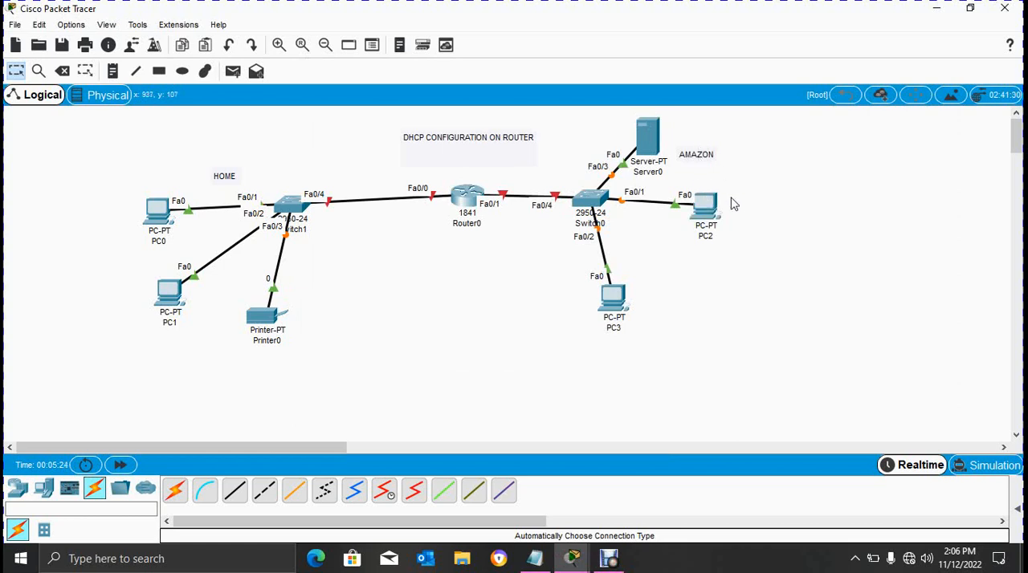
left_click_drag(710, 203, 711, 193)
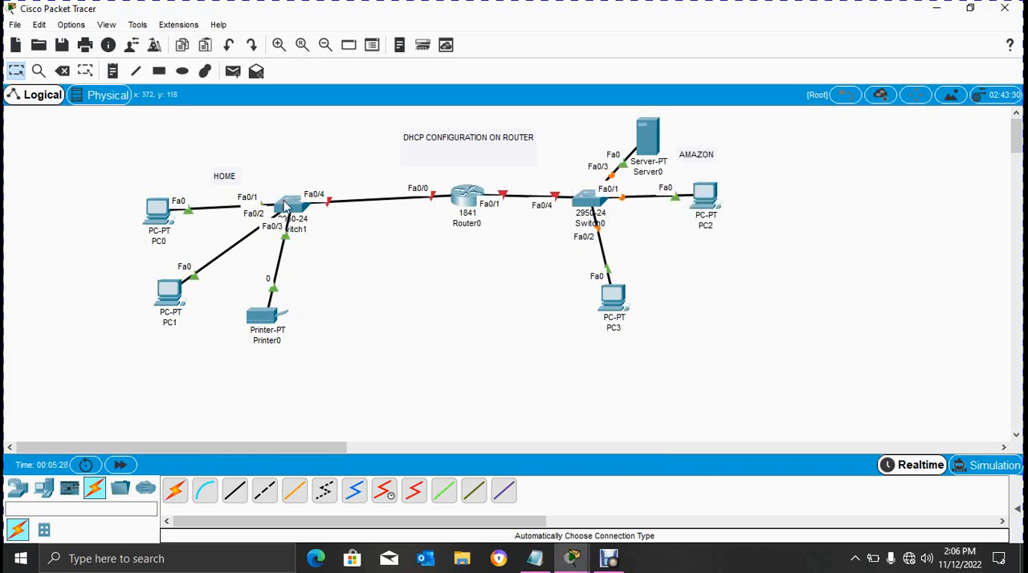
- Move the HOME devices Switch1, Printer0, PC1 and PC0 closer to Router0 in a compact layout
left_click_drag(289, 203, 337, 203)
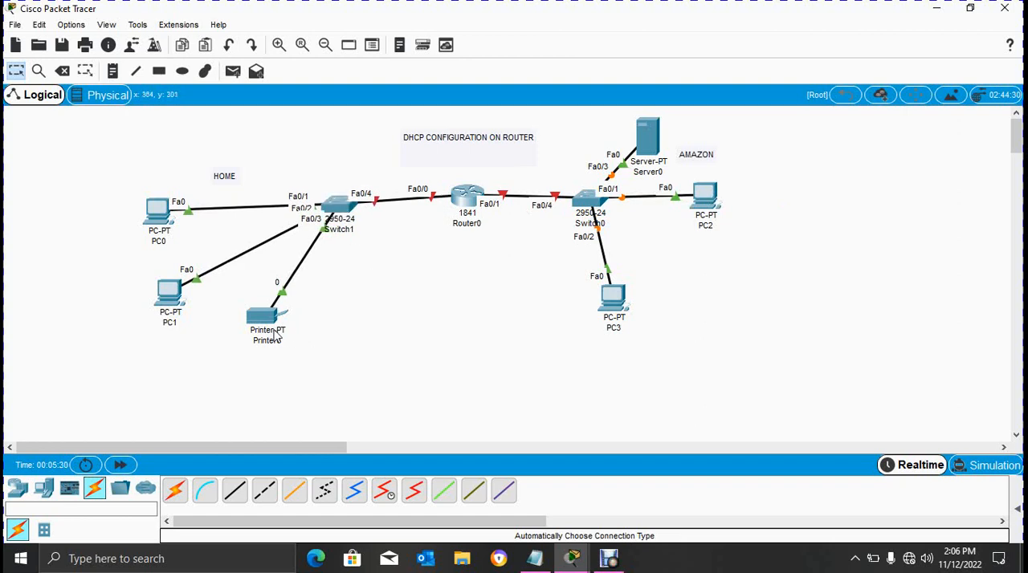
left_click_drag(255, 321, 303, 306)
left_click_drag(182, 296, 235, 268)
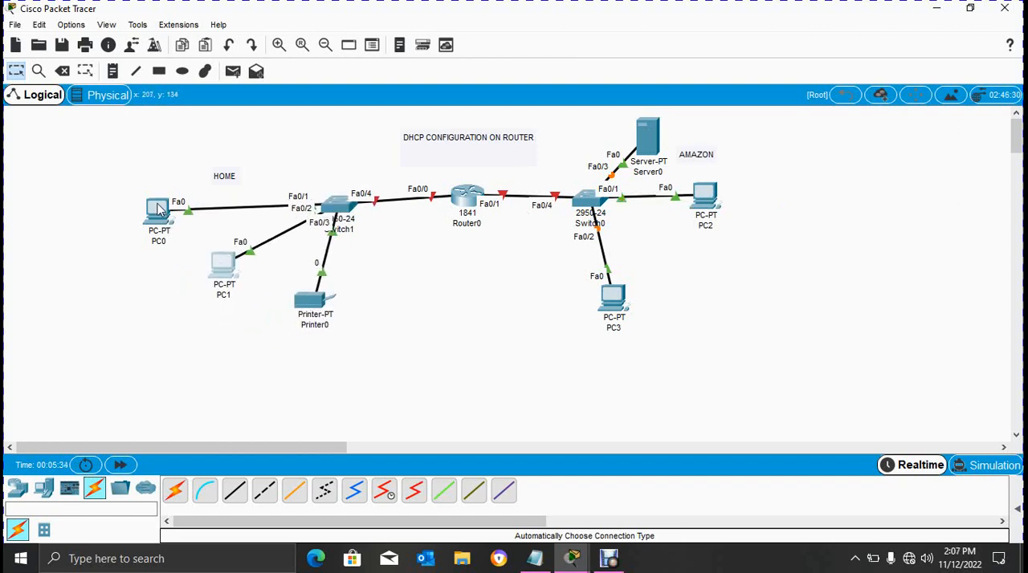
left_click_drag(160, 210, 194, 201)
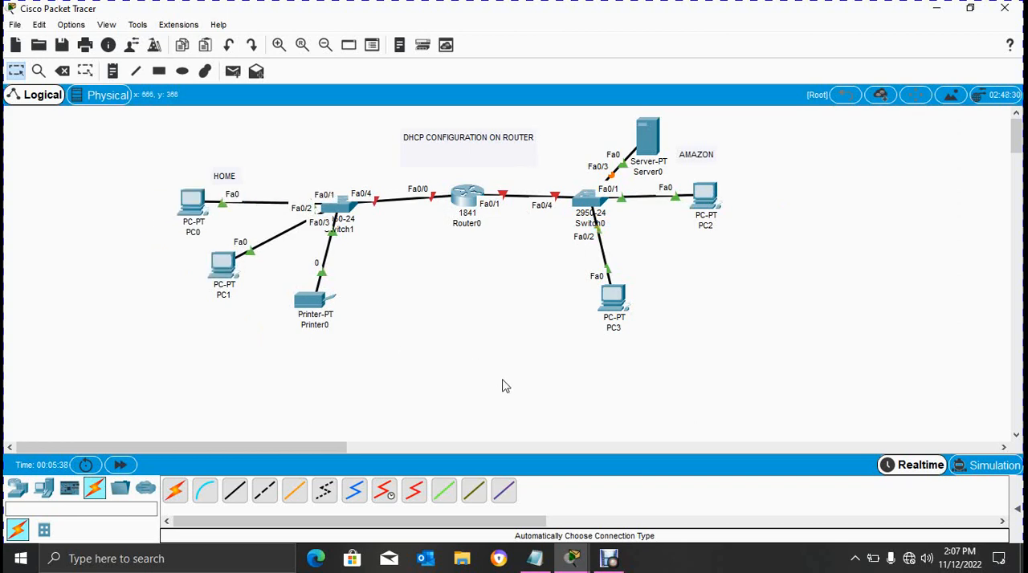
- Add the notes 192.168.100.1 above the Switch1–Router0 link and 192.168.200.1 above the Router0–Switch0 link
left_click(117, 73)
left_click(365, 169)
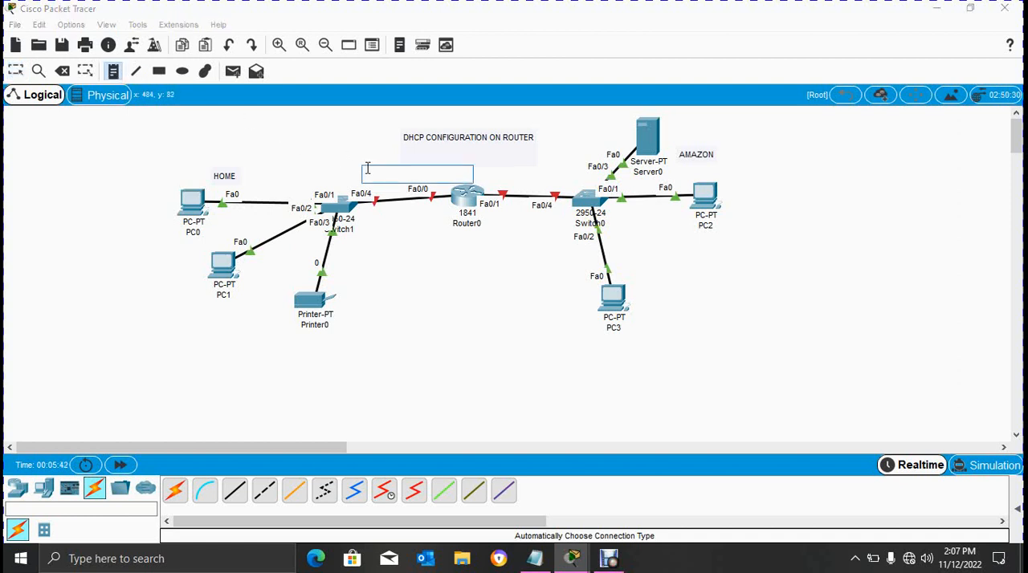
type("192.168.100.1")
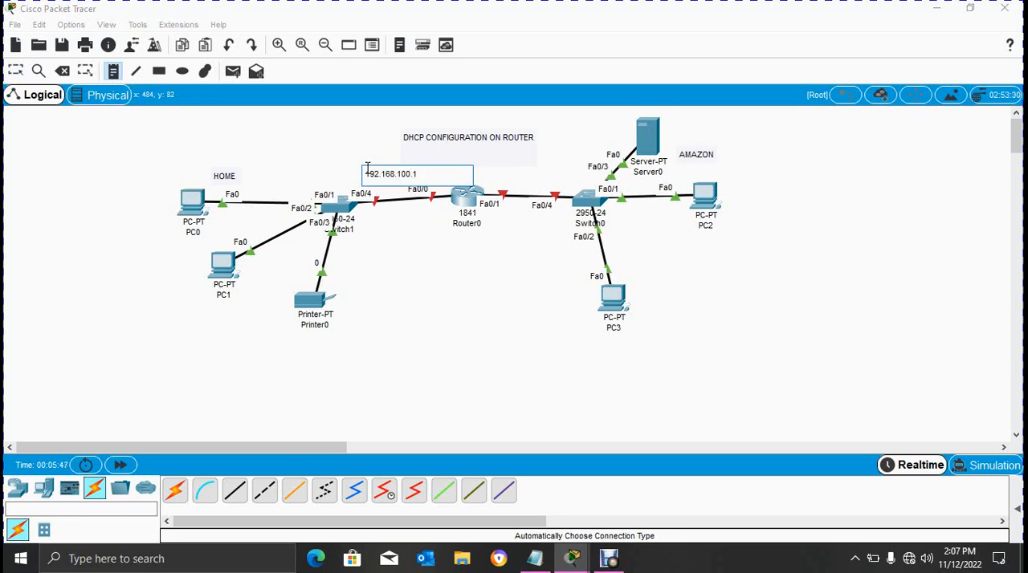
left_click(502, 171)
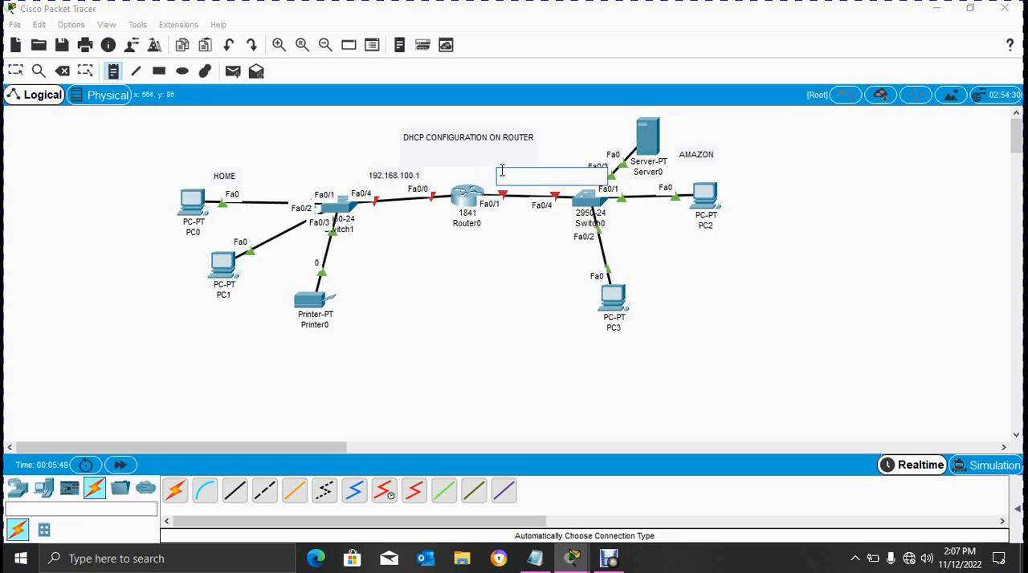
type("s")
type("68.200.1")
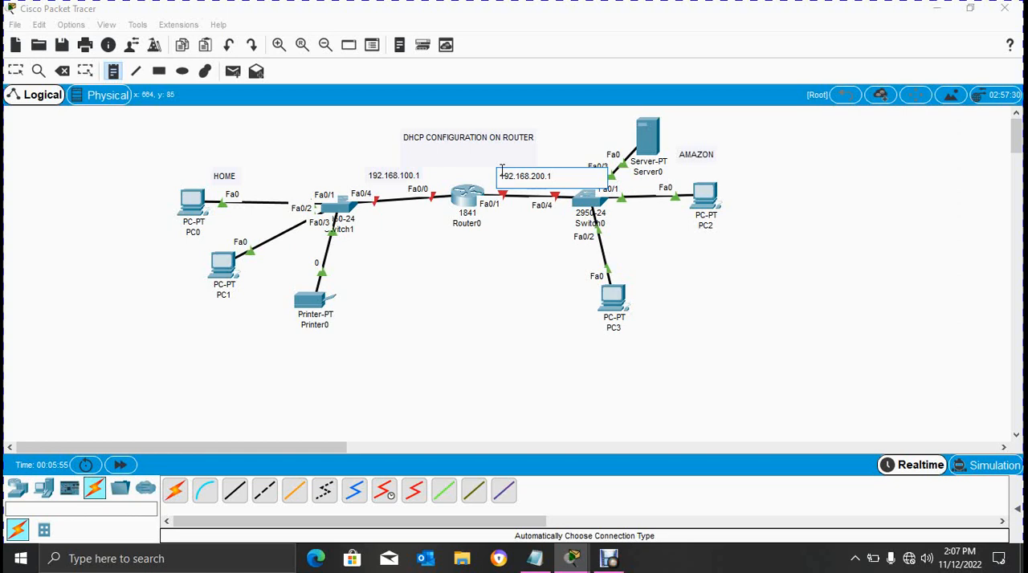
left_click(16, 71)
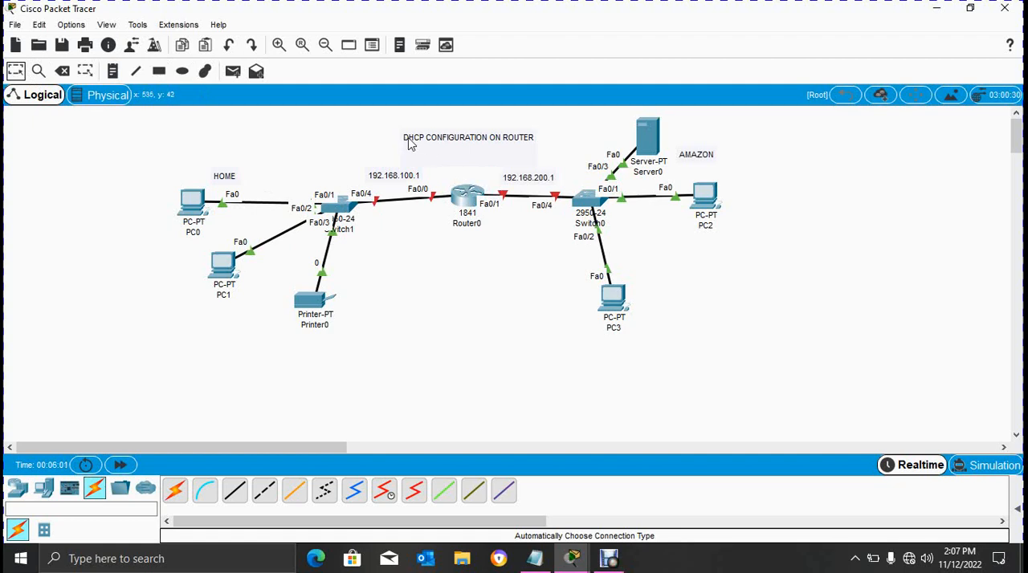
- Open Router0's command line and decline the initial configuration dialog to reach the user prompt
left_click(465, 198)
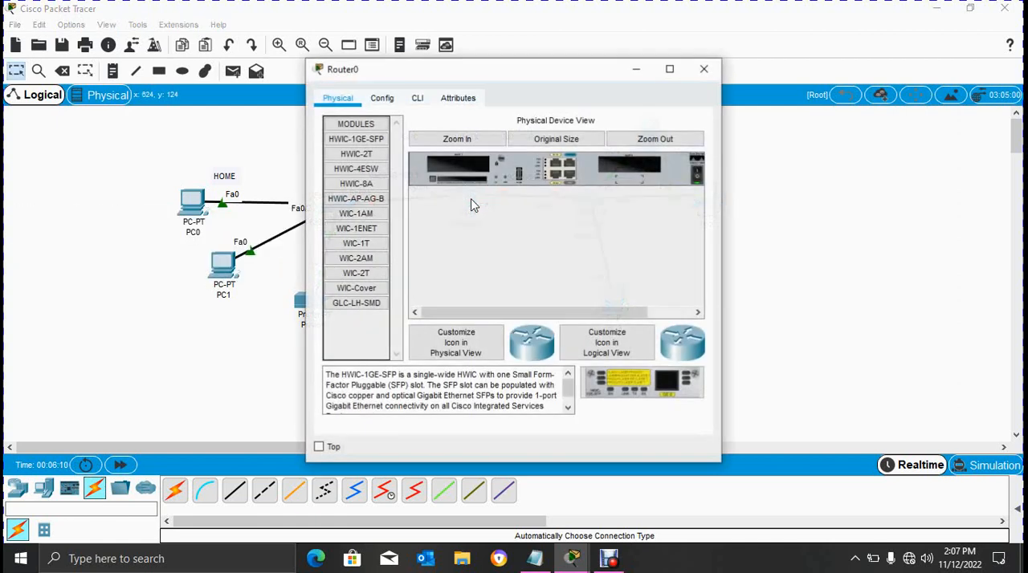
left_click(417, 101)
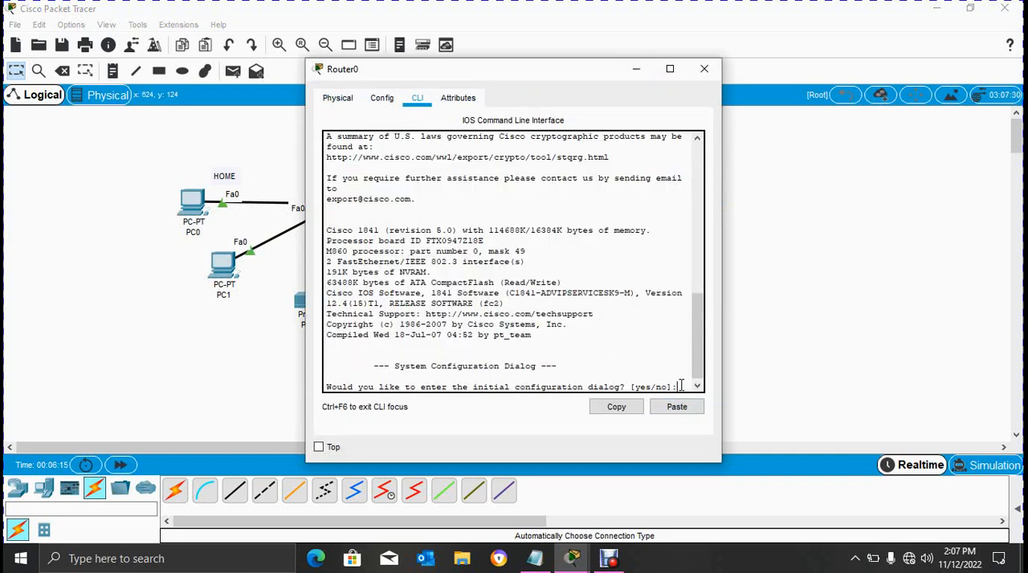
type("no")
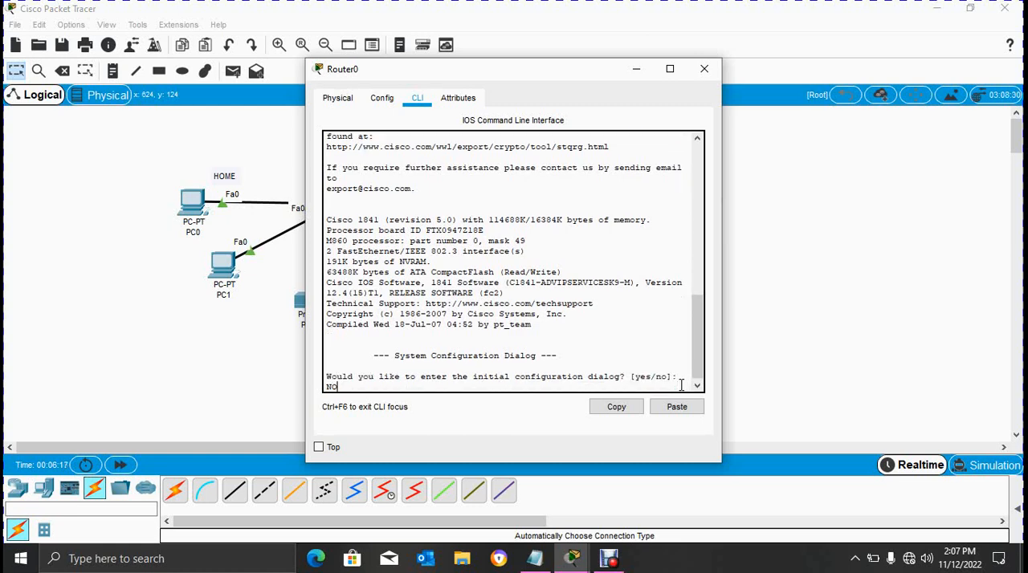
key("Return")
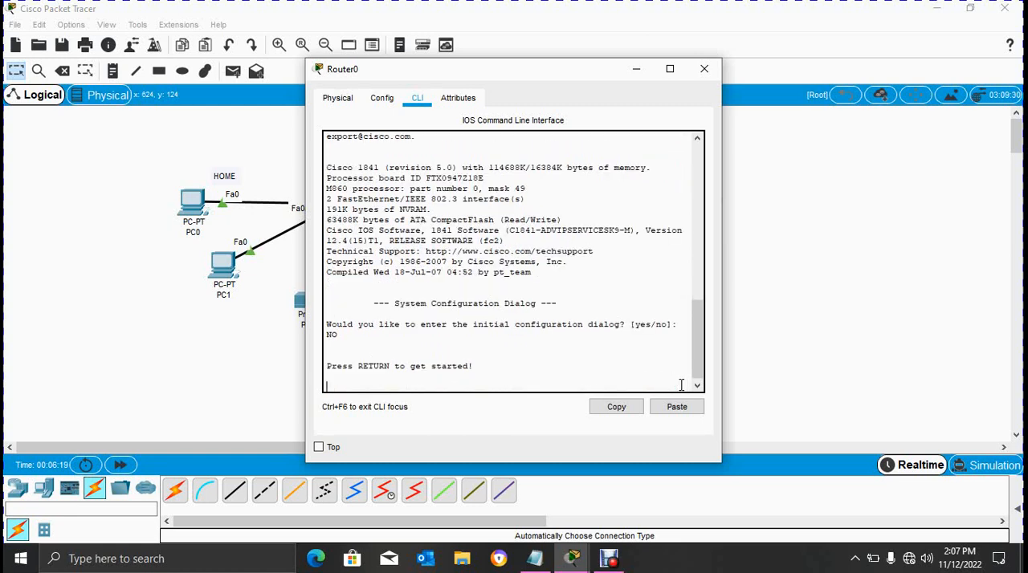
key("Return")
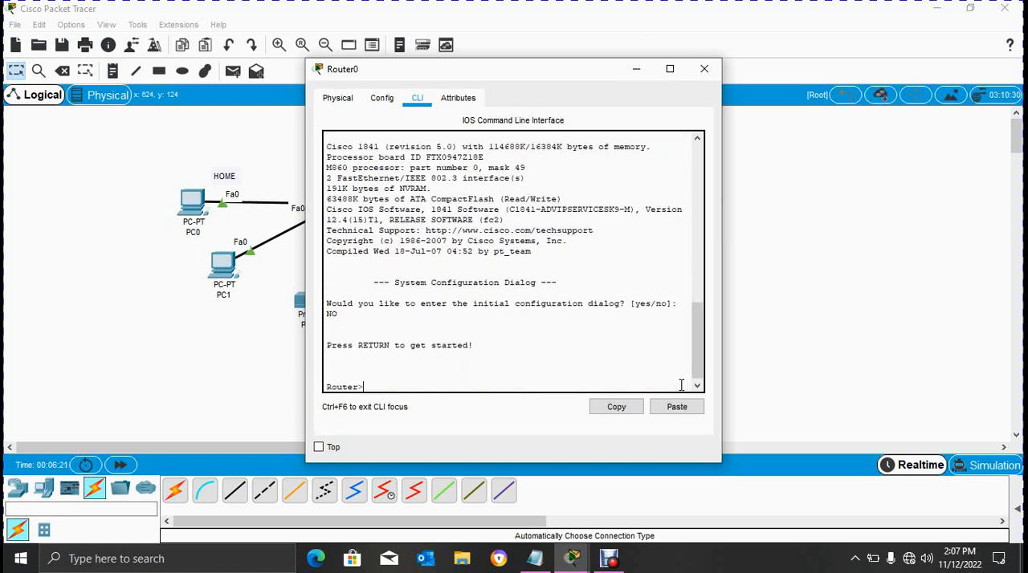
- Enter privileged mode on Router0 with enable and global configuration mode with conf t
type("enan")
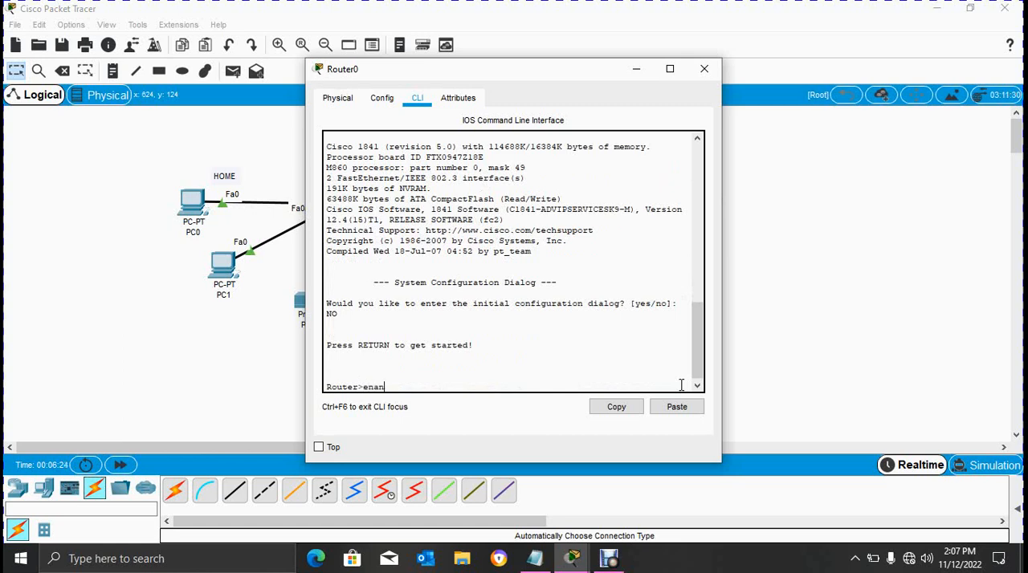
key("BackSpace")
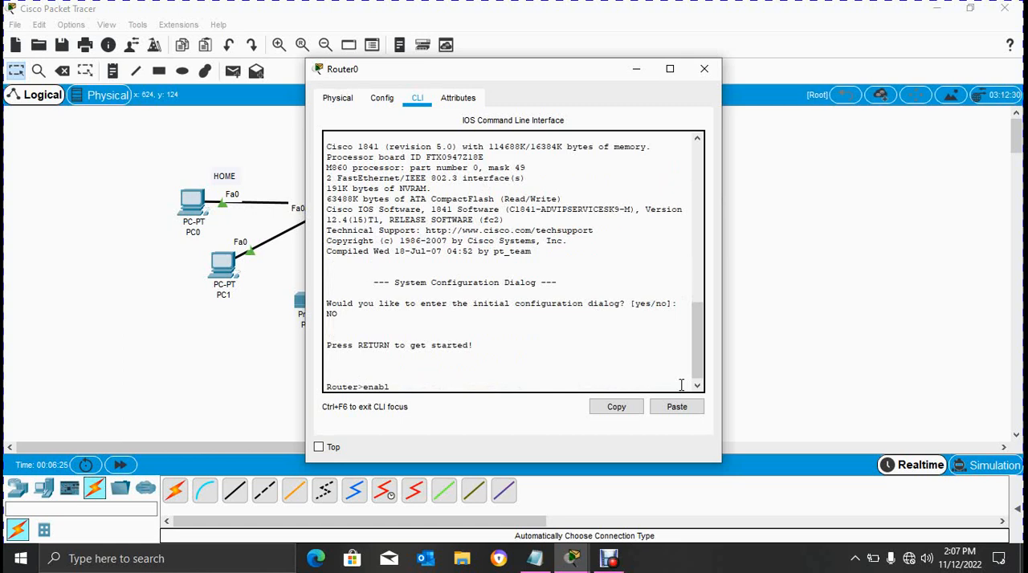
key("Return")
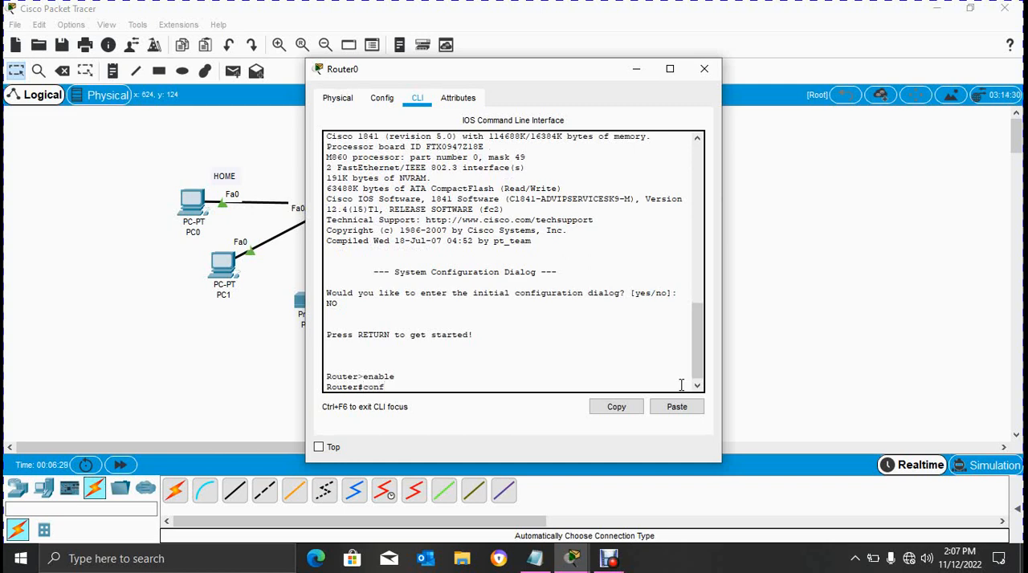
key("Return")
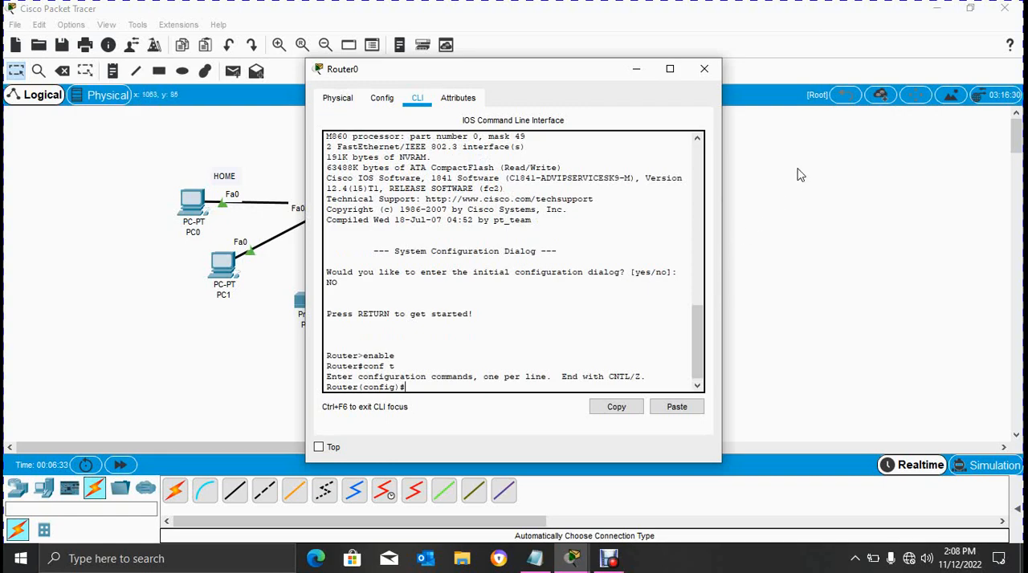
- Move the Router0 window clear of the HOME network and enter configuration of interface f0/0
double_click(541, 71)
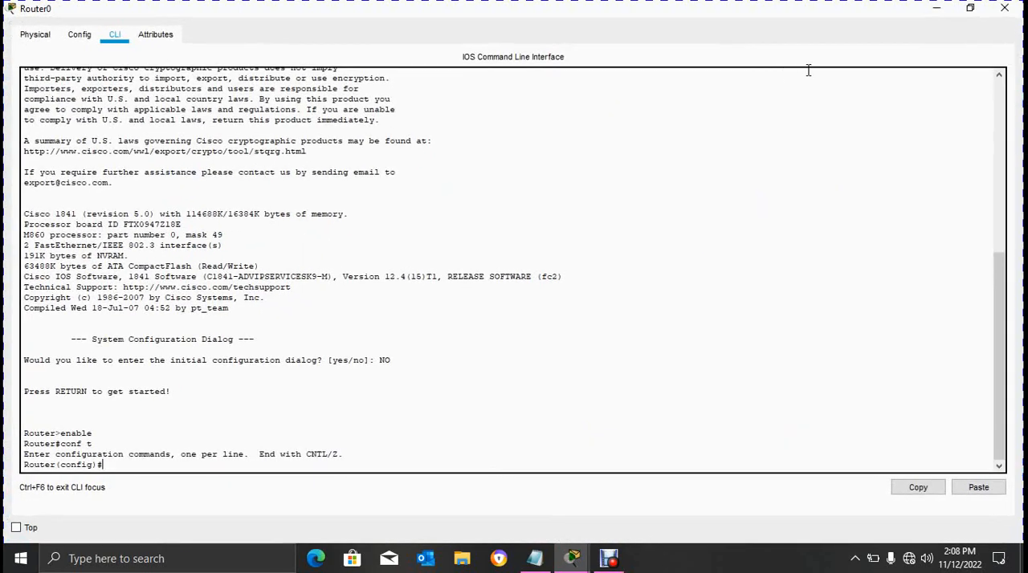
left_click(1005, 8)
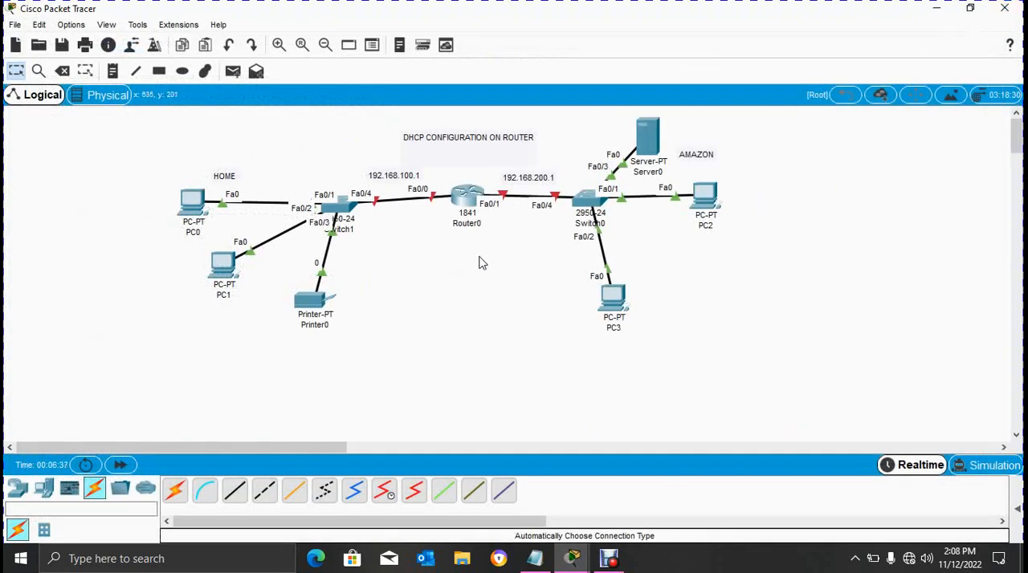
left_click(468, 198)
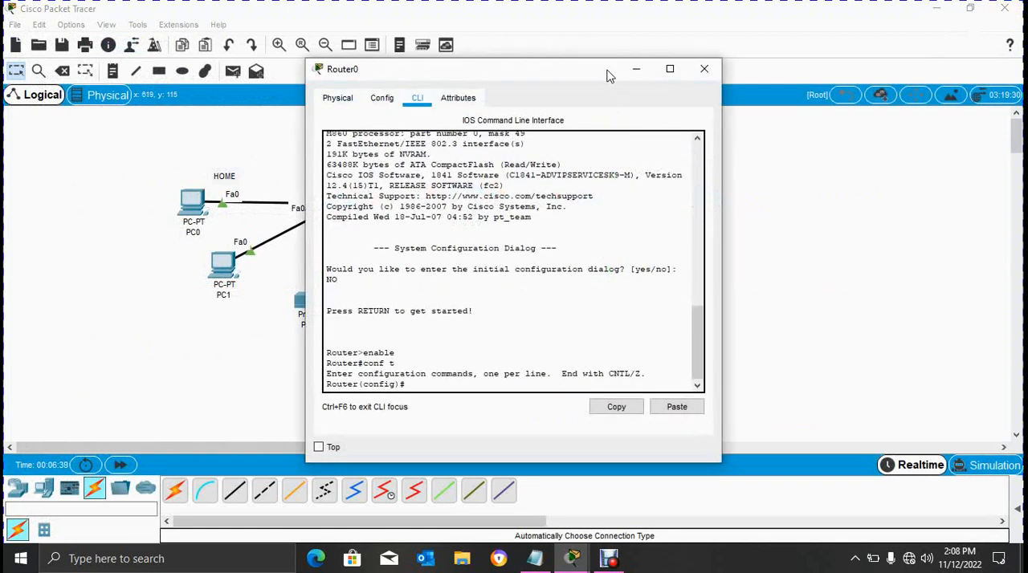
left_click_drag(535, 70, 756, 75)
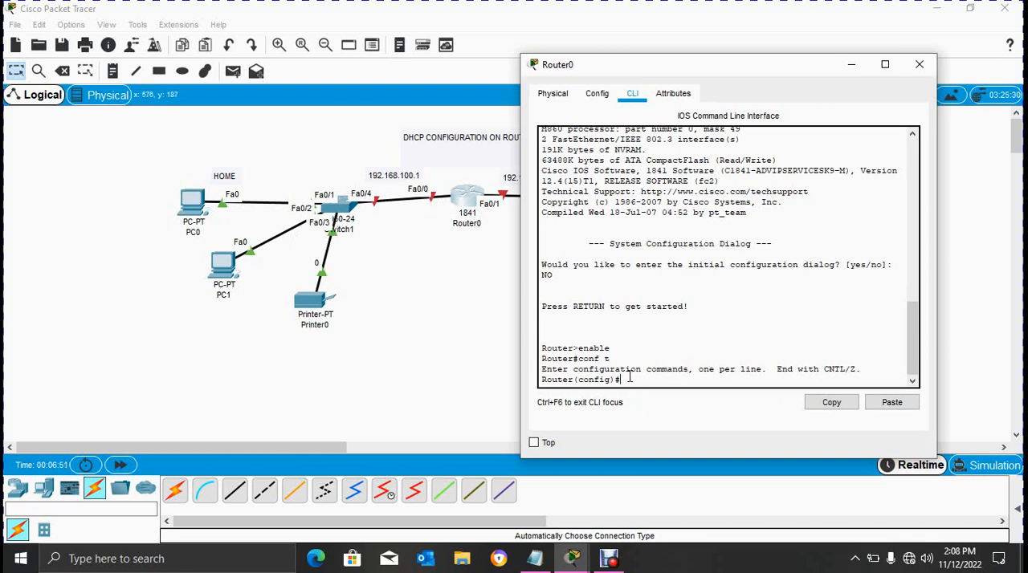
type("int")
key("Tab")
type("f")
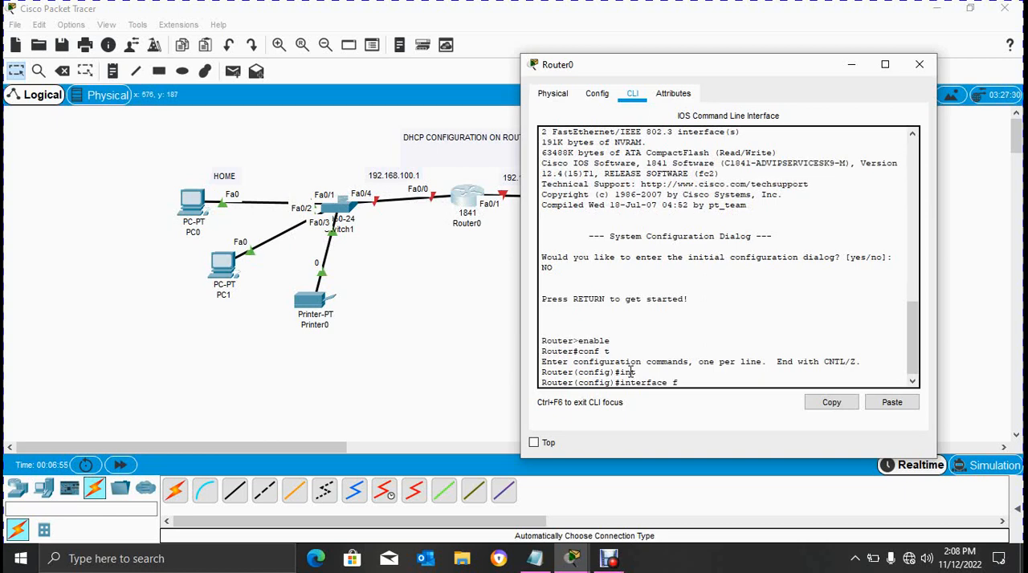
type("0/0")
key("Return")
- Assign interface f0/0 the IP address 192.168.100.1 with subnet mask 255.255.255.0, checking the command help for the mask argument
type("ip add ")
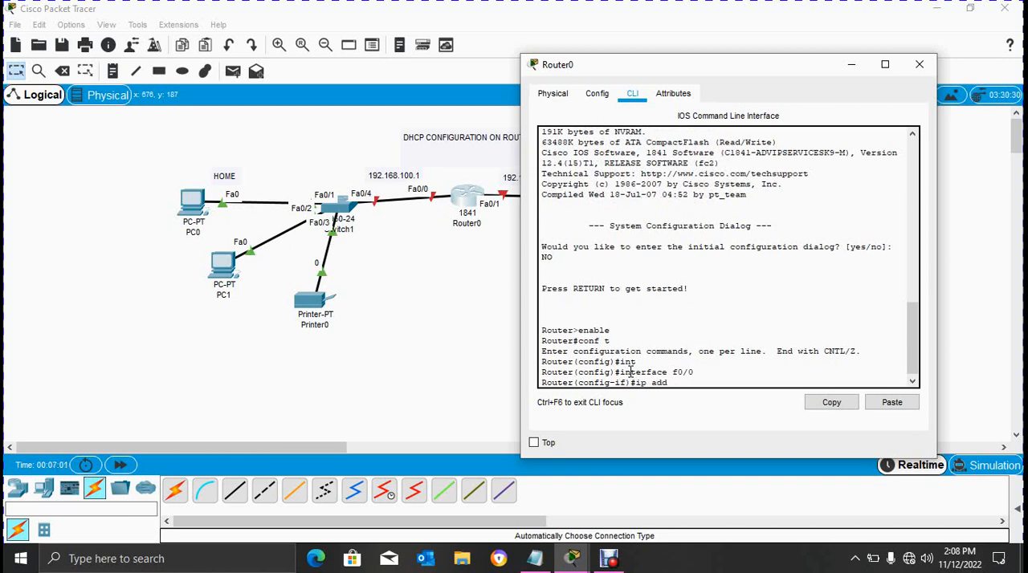
type("192.168.100.1 ?")
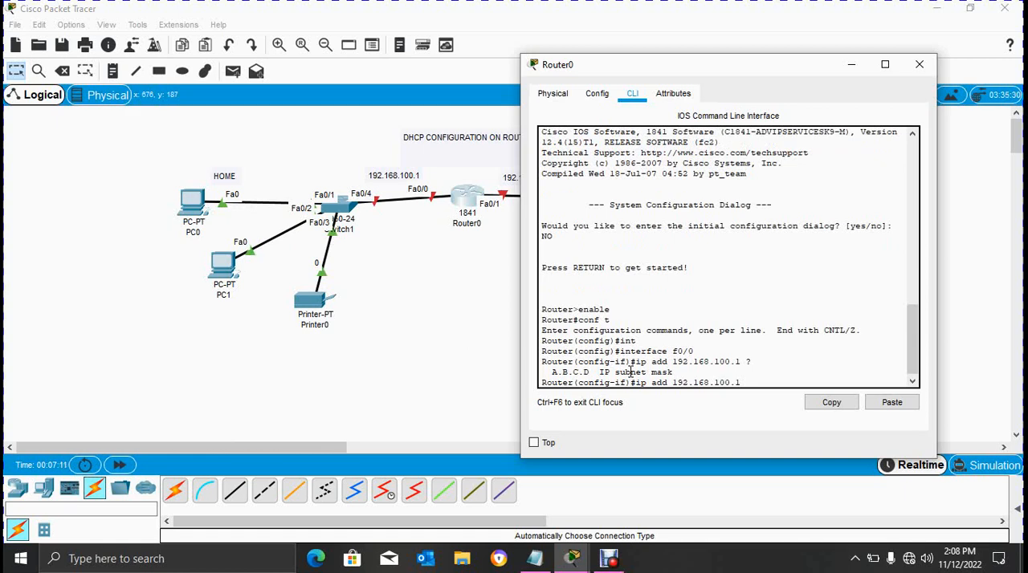
type("255.255.255.0")
key("Return")
- Enable interface f0/0 with the no shutdown command
type("no")
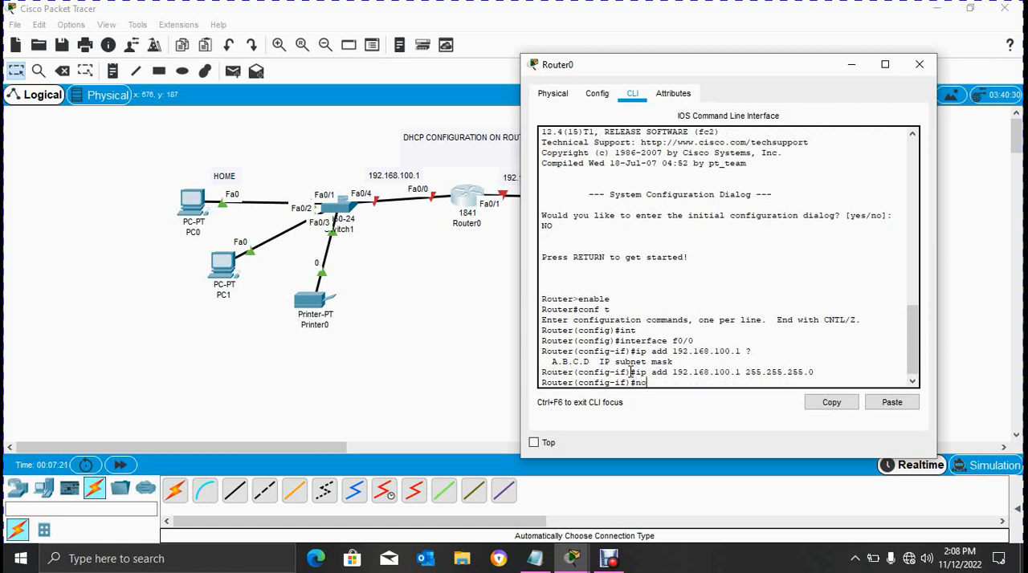
type(" shut")
key("Tab")
key("Return")
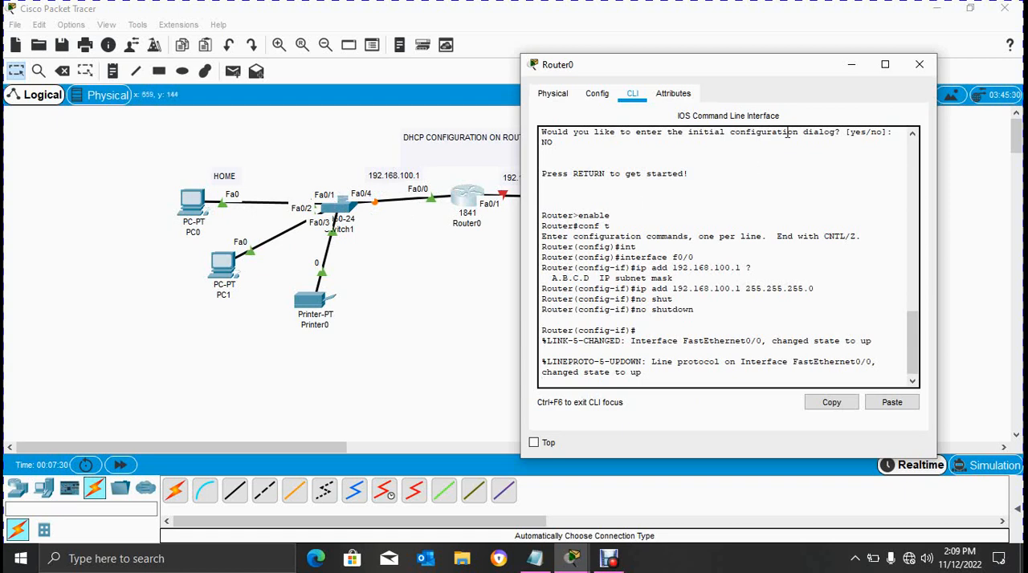
- Close the Router0 window to check the link status in the topology, and reopen its command line at a fresh prompt
left_click_drag(764, 66, 691, 65)
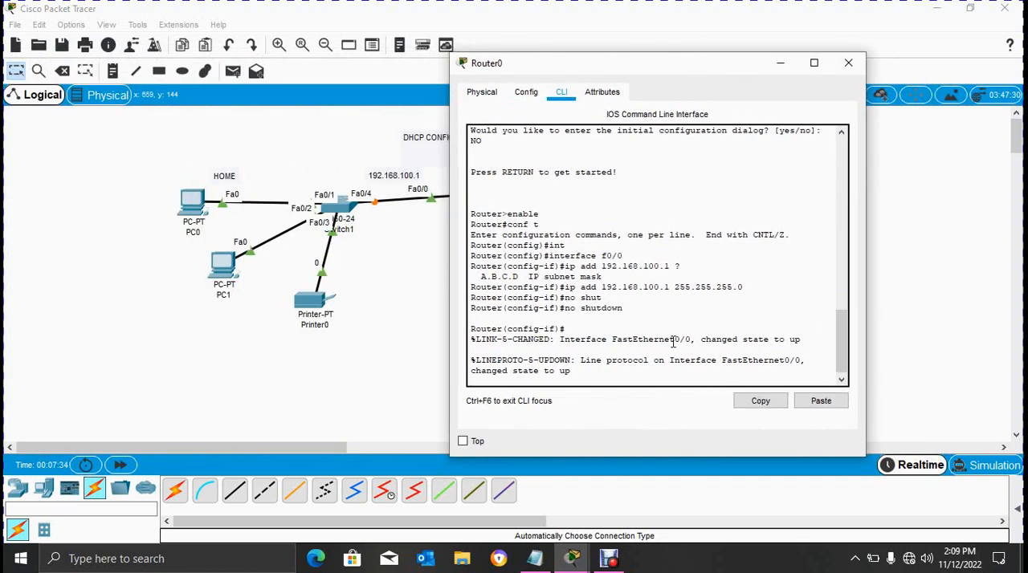
left_click(848, 64)
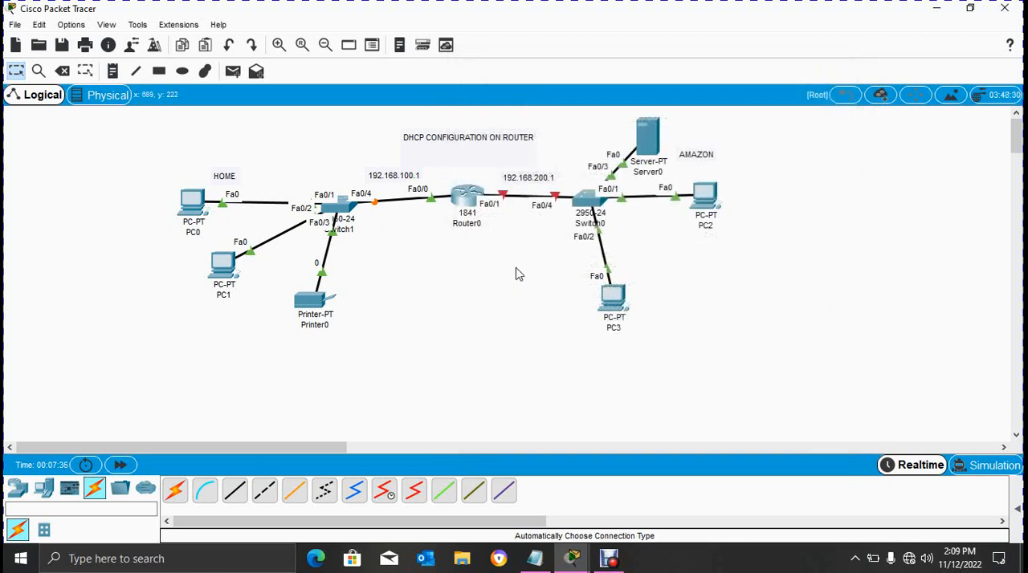
left_click(465, 205)
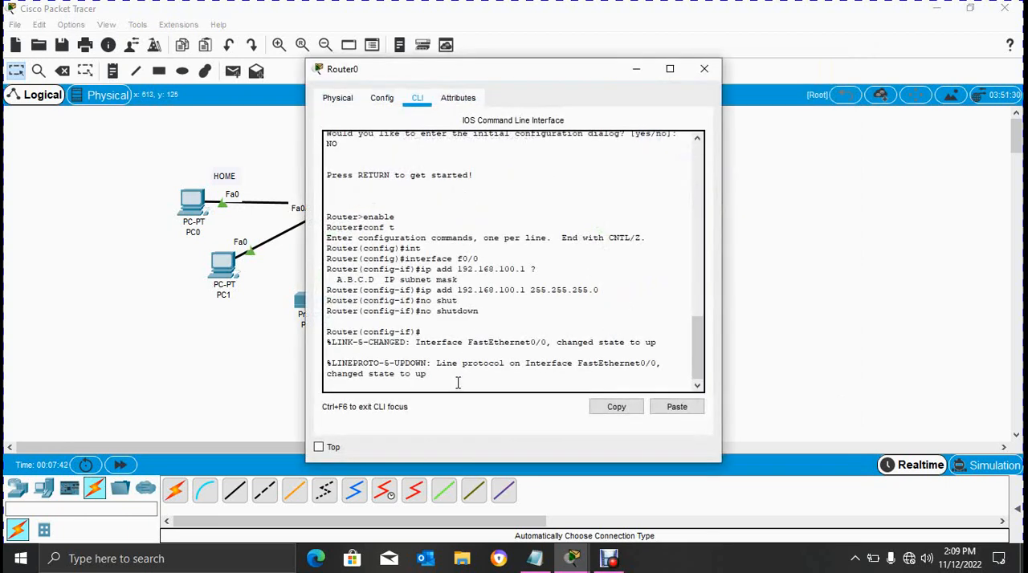
key("Return")
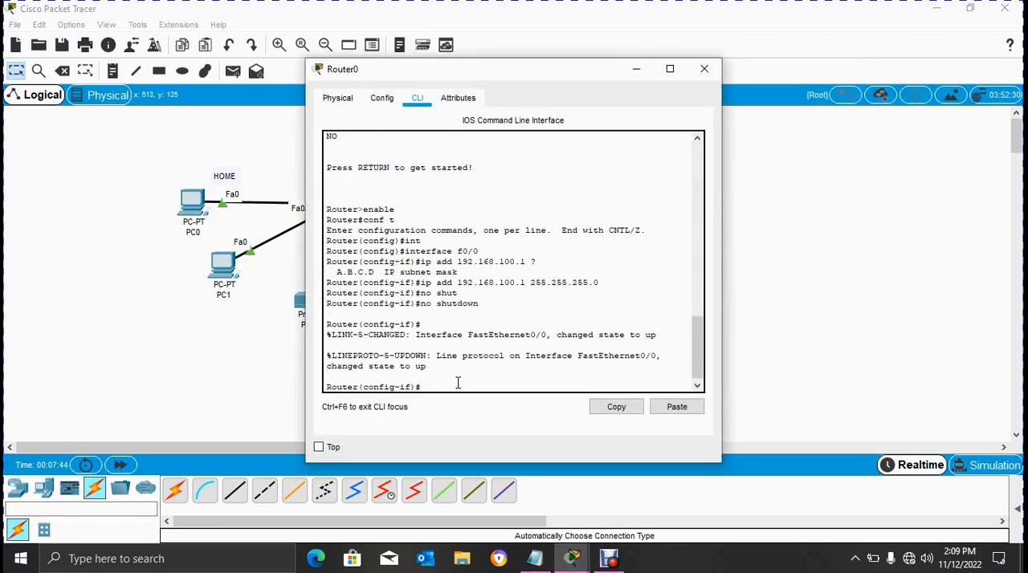
- Exit the f0/0 interface configuration back to privileged mode and re-enter global configuration with conf t
type("ex")
key("Return")
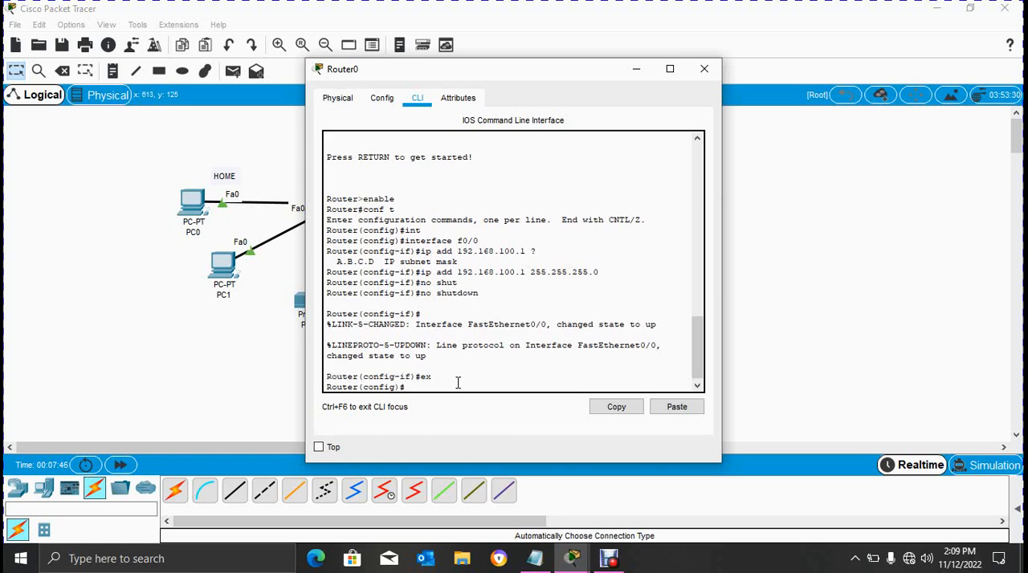
key("Return")
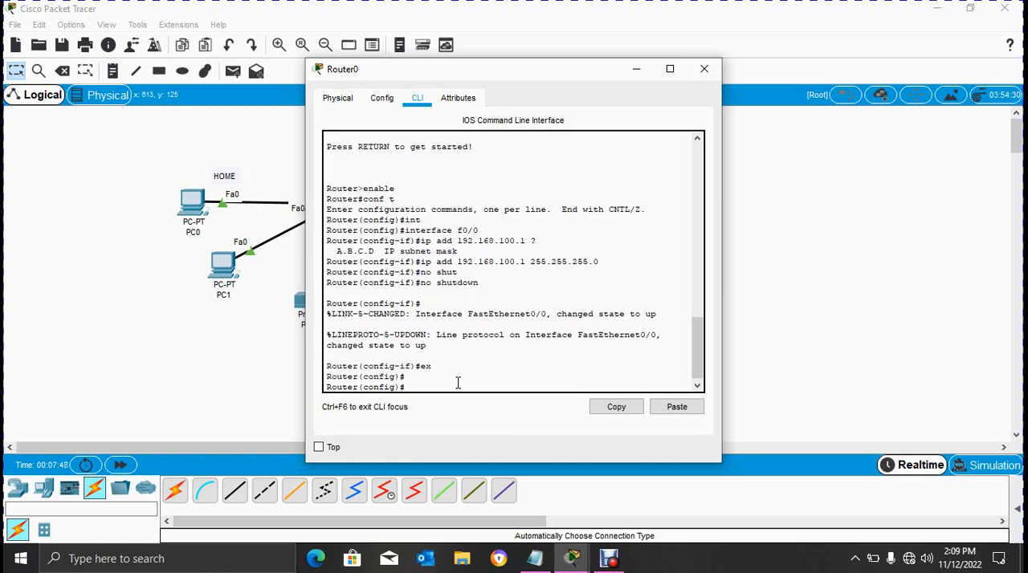
key("ctrl+z")
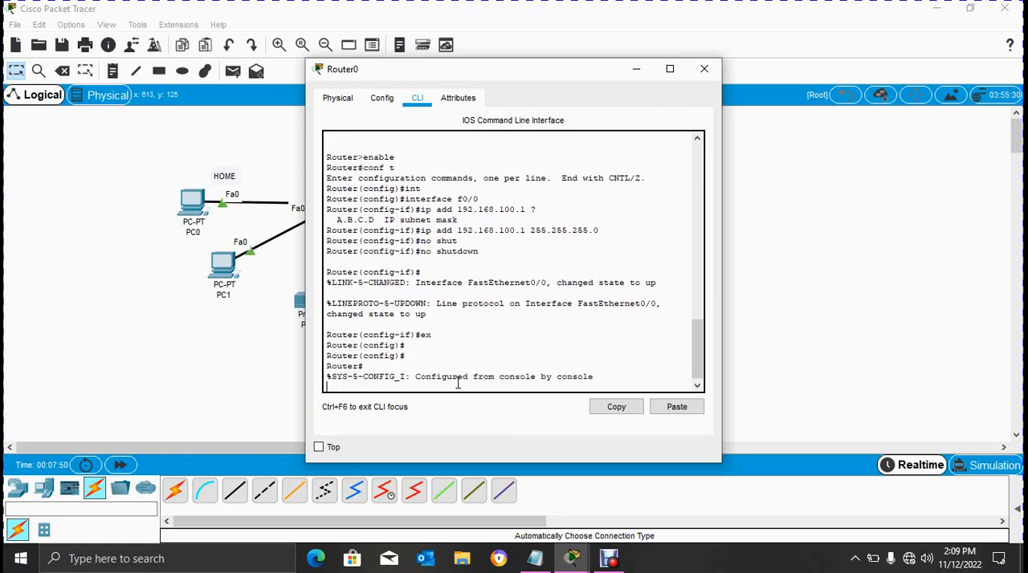
key("Return")
type("con")
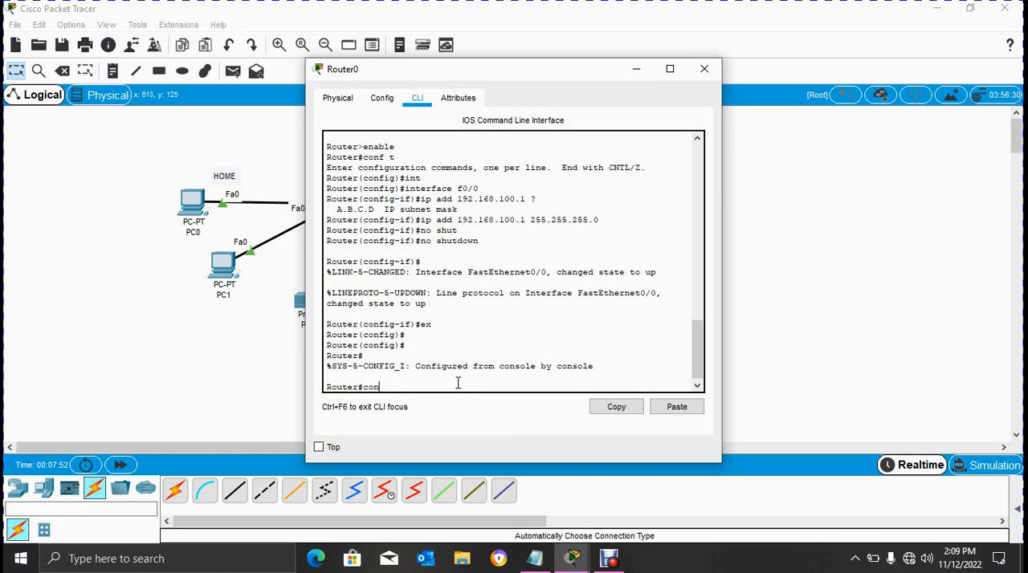
type("f t")
key("Return")
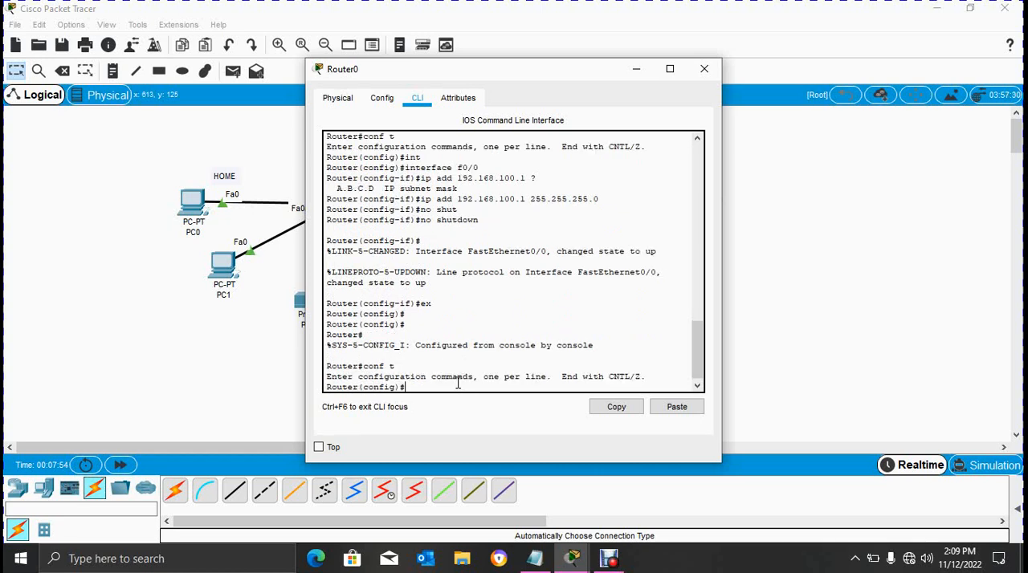
- Enter configuration of interface f0/1, moving the Router0 window aside to check the port labels in the topology
type("int")
left_click_drag(566, 80, 251, 67)
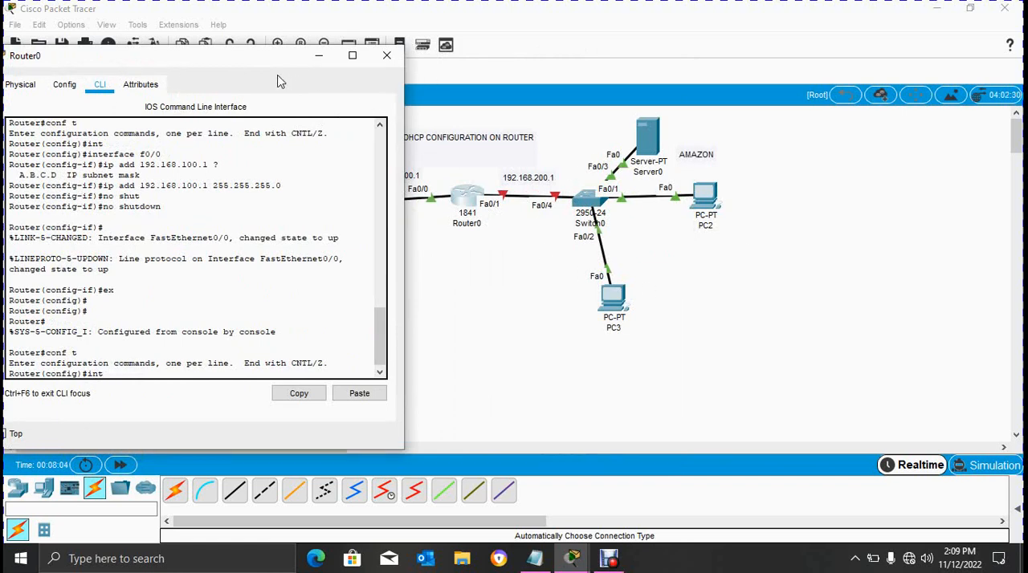
left_click_drag(201, 64, 351, 63)
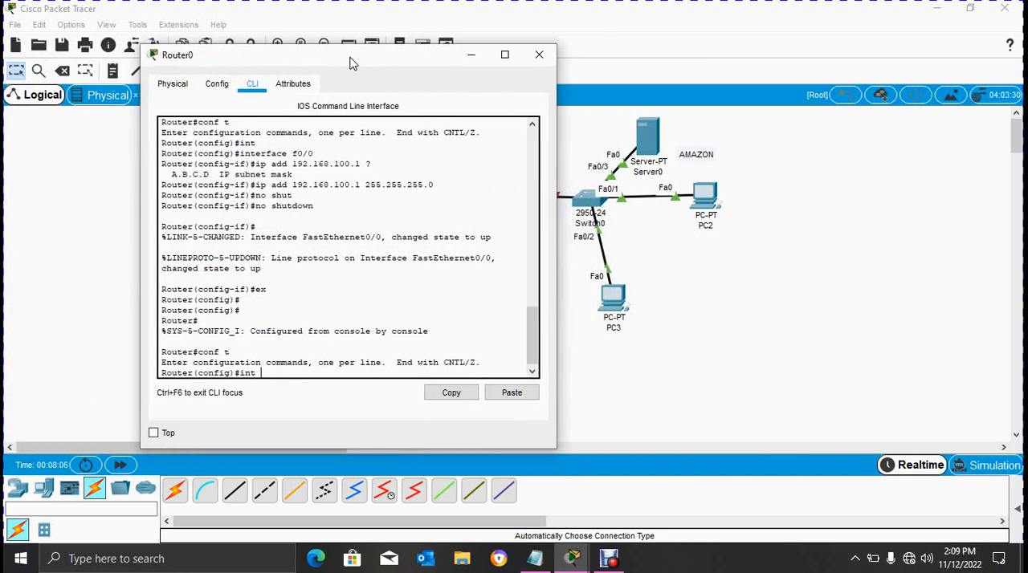
type("f0/1")
key("Return")
- Assign interface f0/1 the IP address 192.168.200.1 with subnet mask 255.255.255.0
type("ig-if)#i")
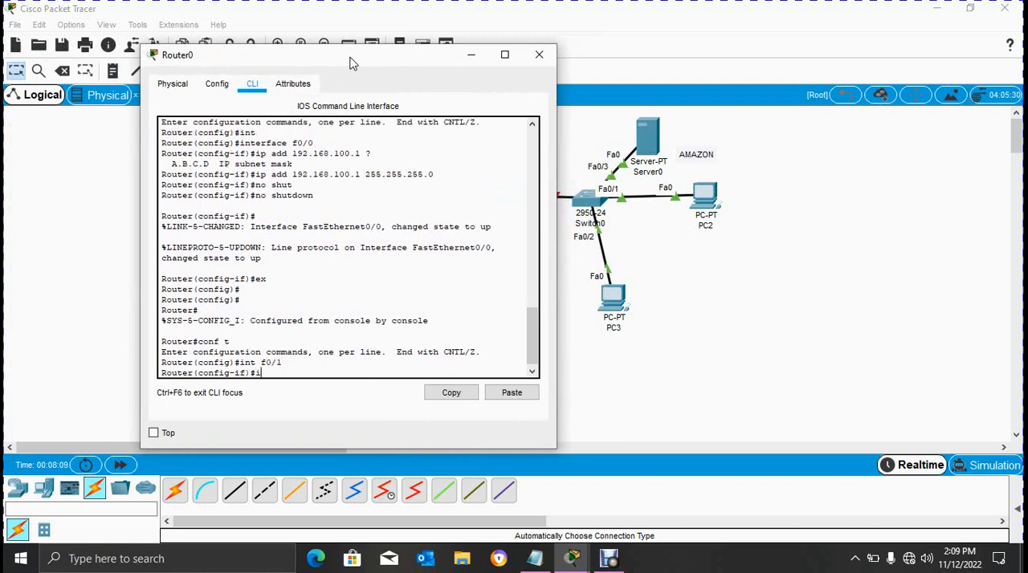
type("p add 192.168.200.1")
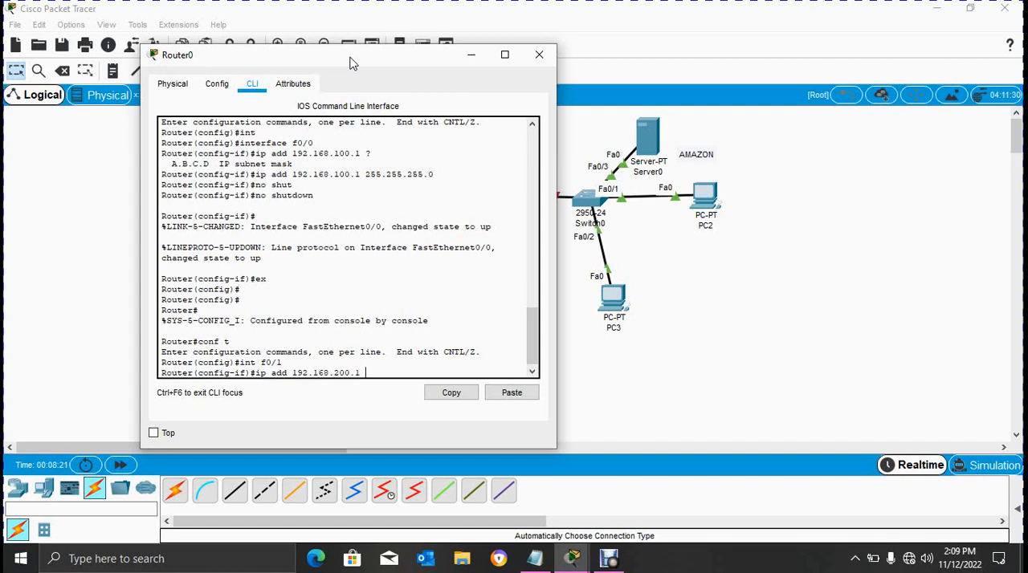
type(" 255.25")
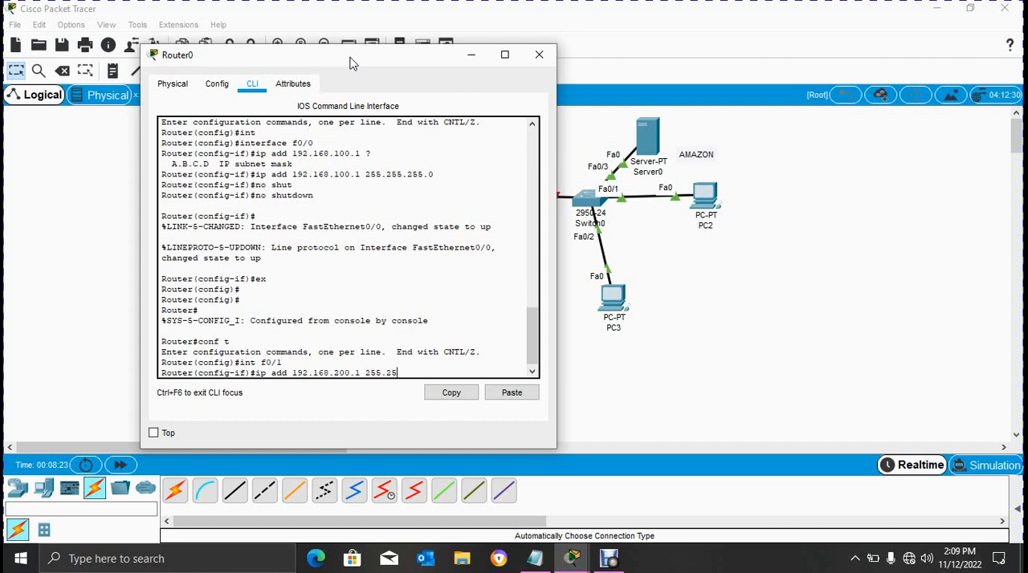
type("5.255.0")
key("Return")
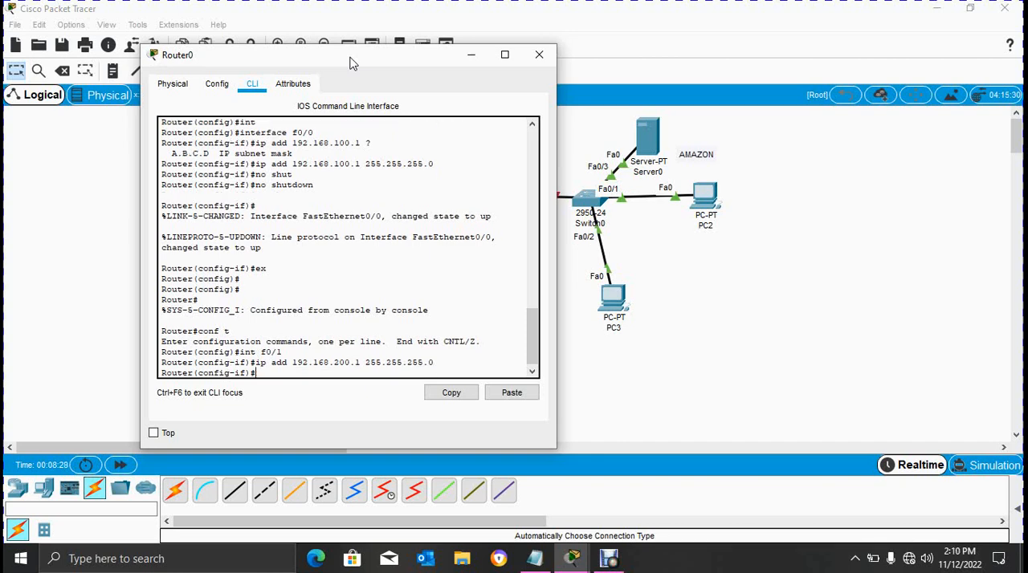
- Enable interface f0/1 with the no shutdown command
type("no shut")
key("Tab")
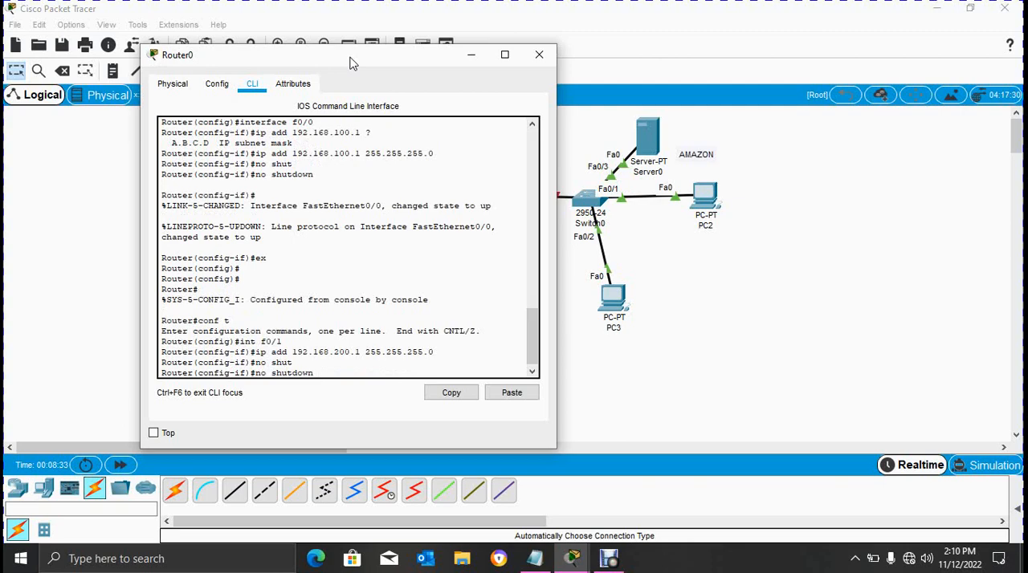
key("Return")
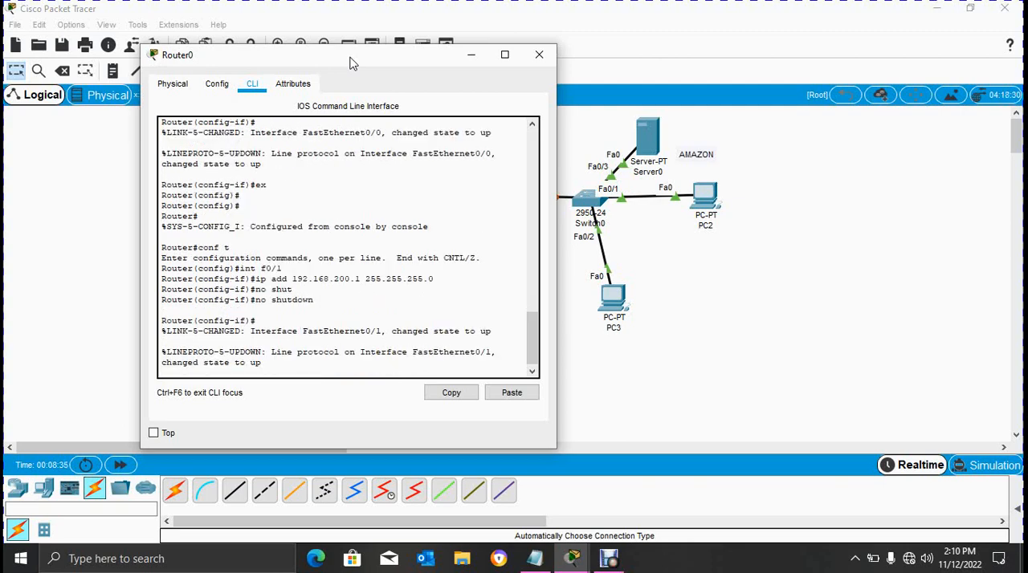
- Save the router configuration with do wr, leave configuration mode and close the Router0 window
left_click_drag(349, 63, 690, 38)
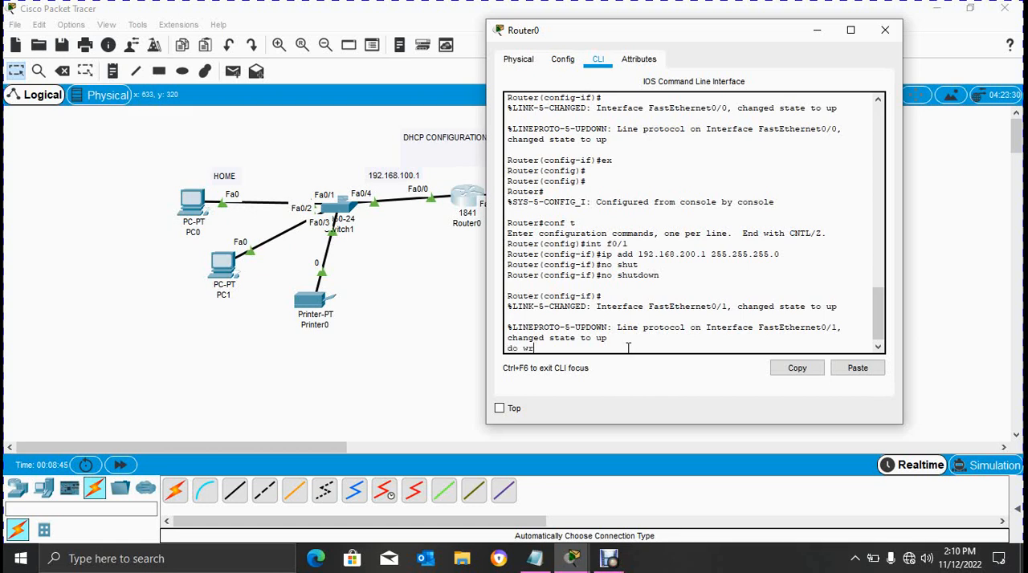
key("Return")
key("ctrl+z")
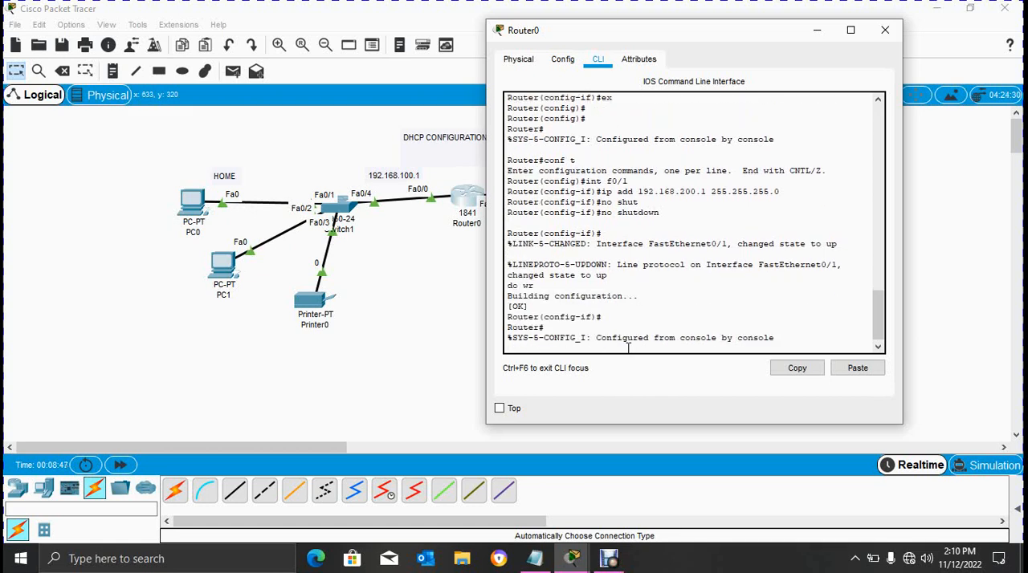
left_click(885, 30)
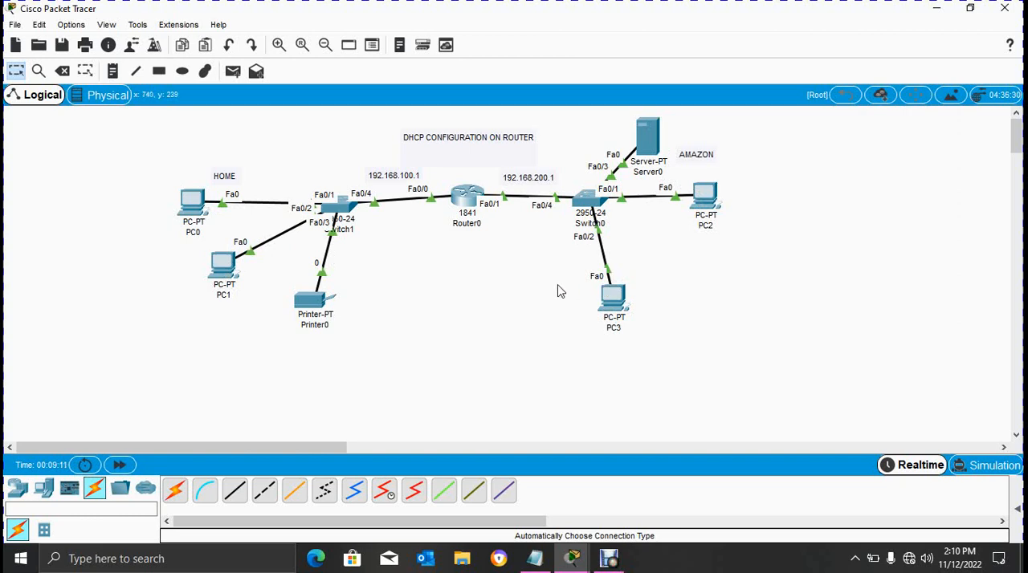
- Reopen the Router0 command line and enter global configuration mode with conf t
left_click(470, 207)
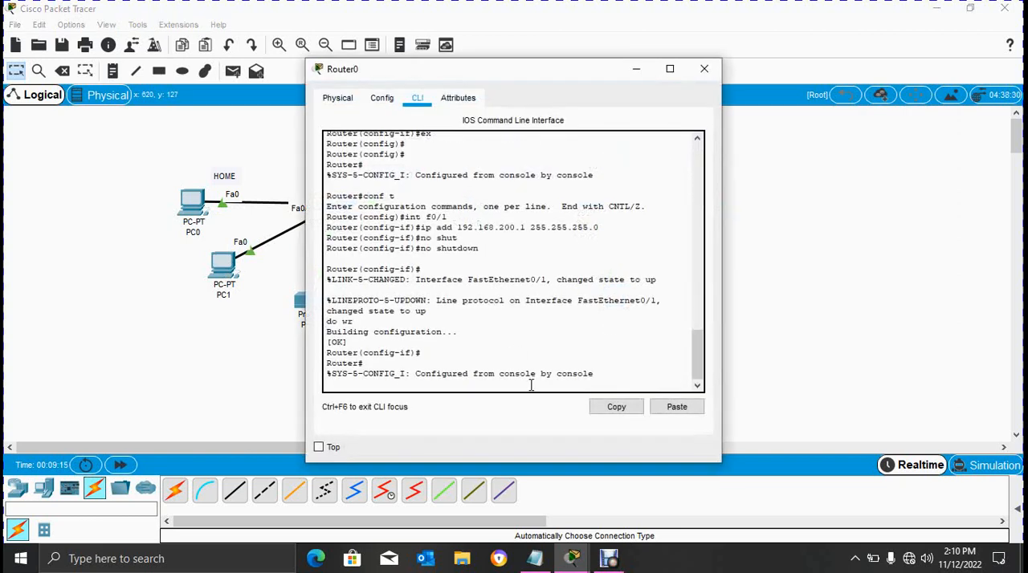
key("Return")
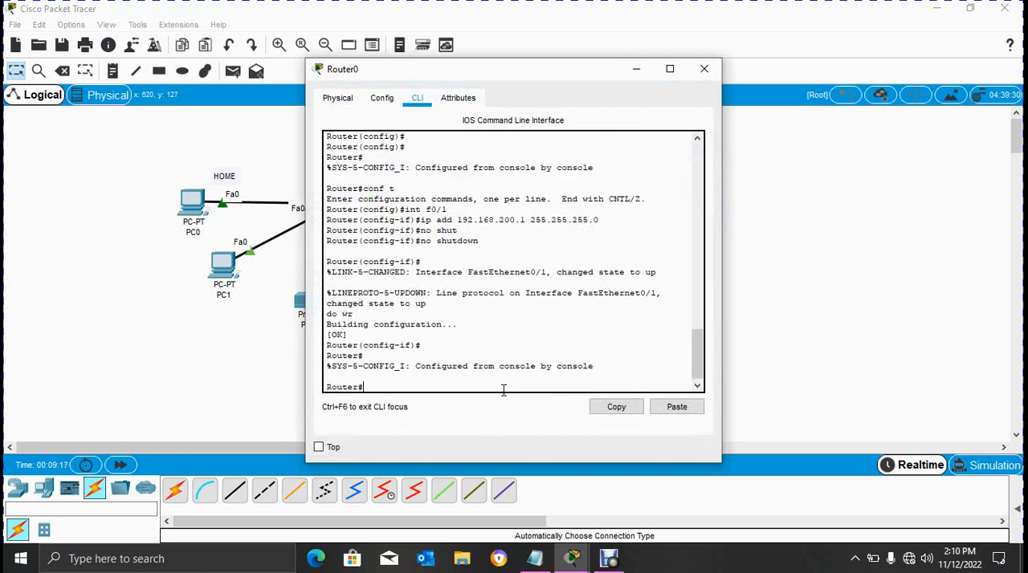
type("conf t")
key("Return")
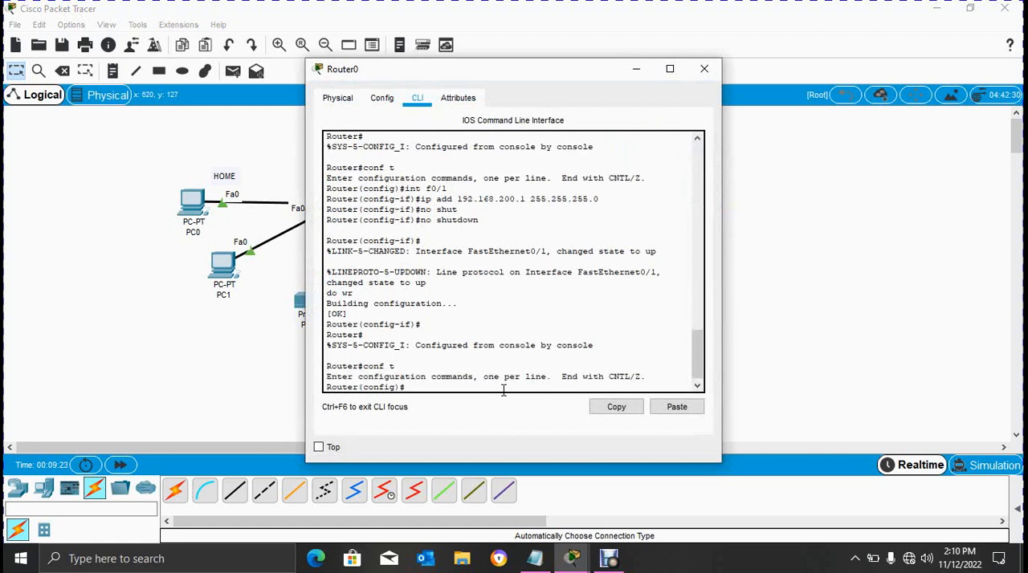
- Create a DHCP pool named home with ip dhcp pool, checking the command help for the name argument
type("ip dhcp pool ?")
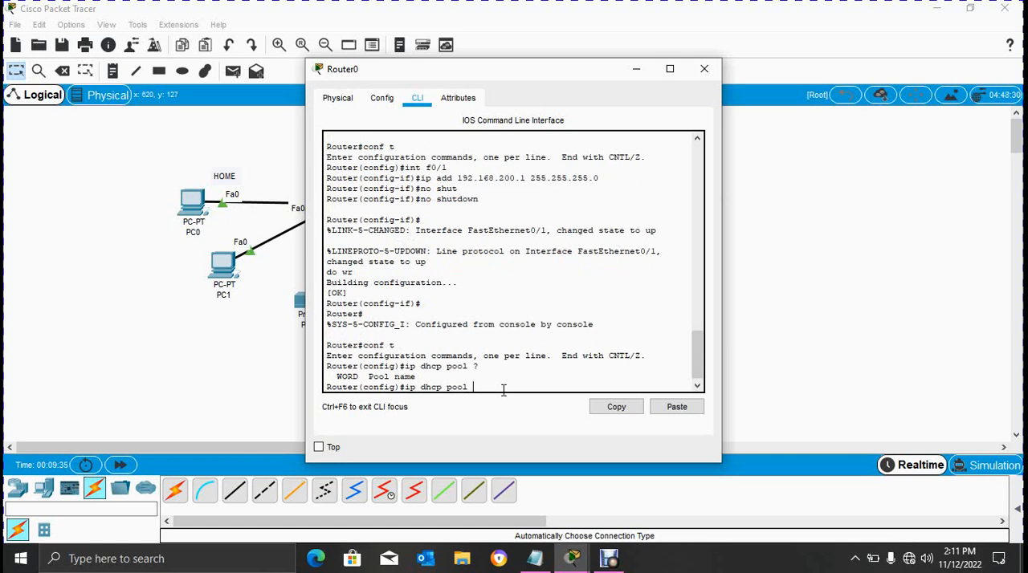
type("me")
key("Return")
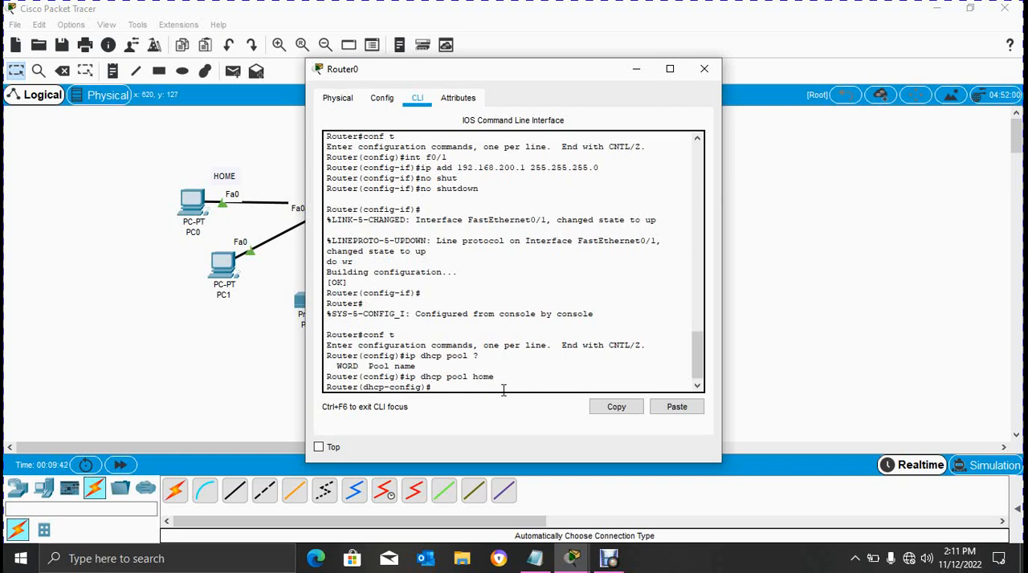
- Set the home pool's default-router to 192.168.100.1, moving the Router0 window clear of the HOME network
type("efaul")
key("Tab")
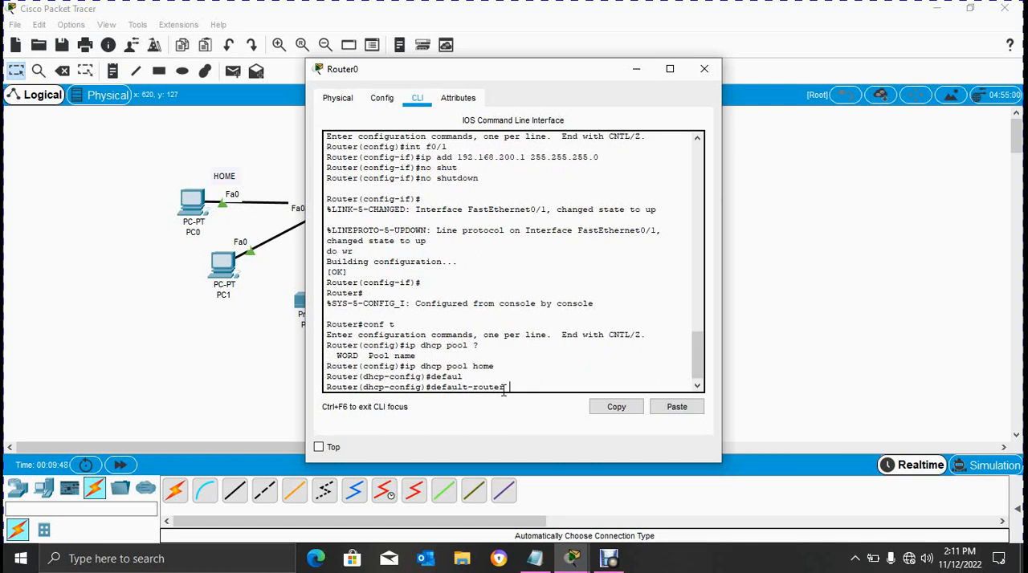
left_click_drag(539, 77, 787, 90)
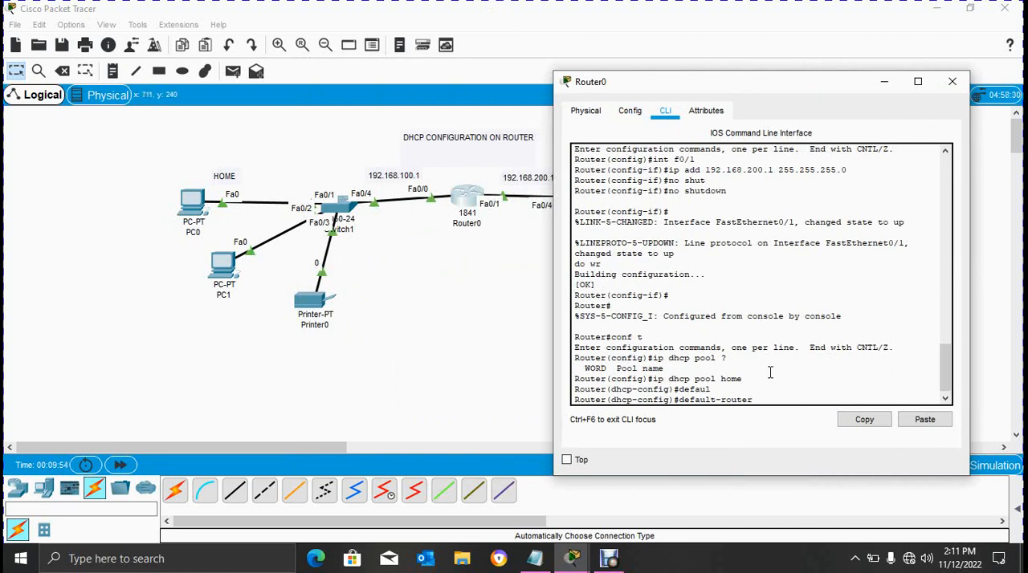
type("192.168.100.1")
key("Return")
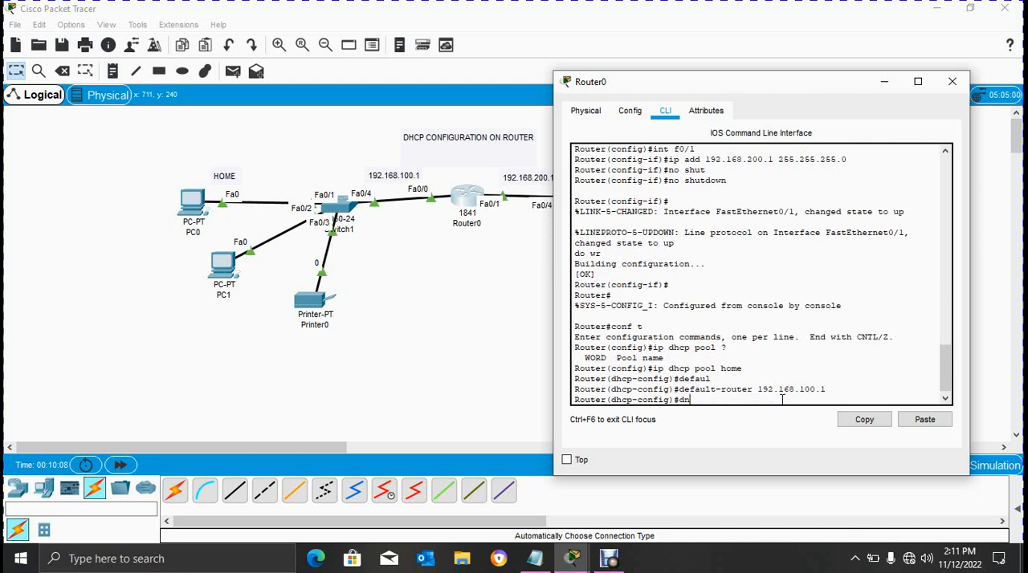
- Set the home pool's dns-server to 192.168.100.2
type("s")
key("Tab")
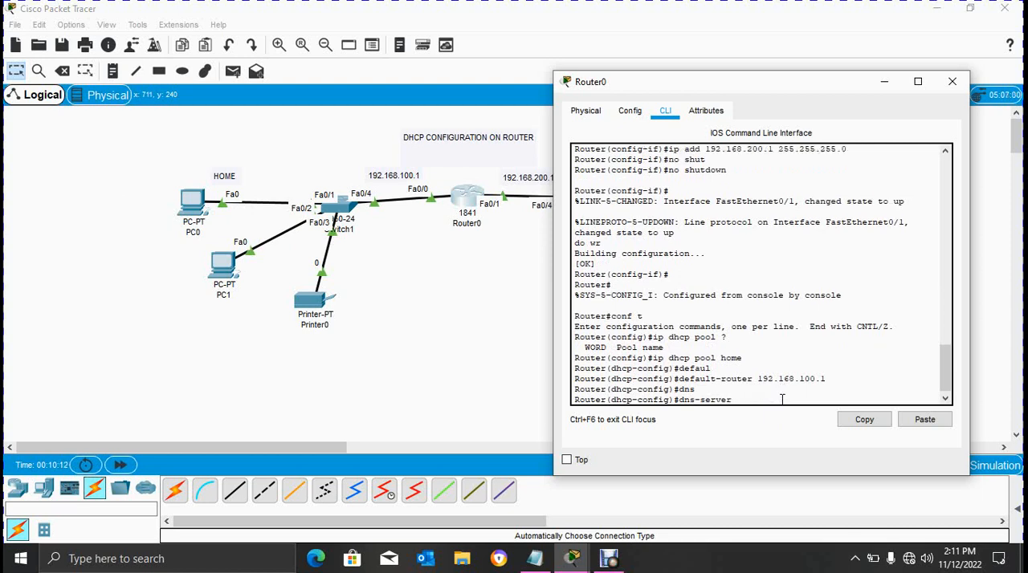
type("192.168.100.2")
key("Return")
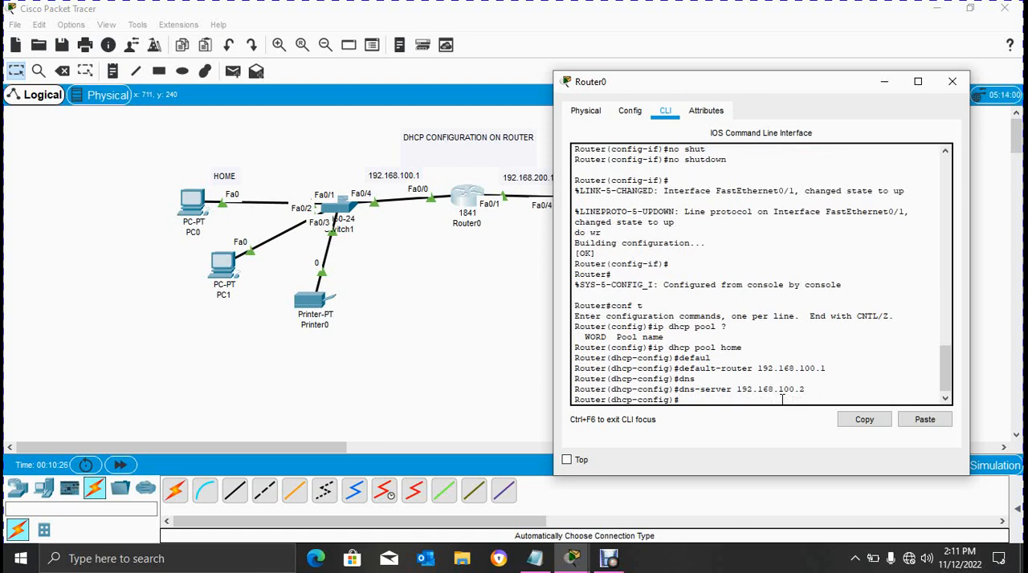
- Define the home pool's network as 192.168.100.0 with mask 255.255.255.0
type("net")
key("Tab")
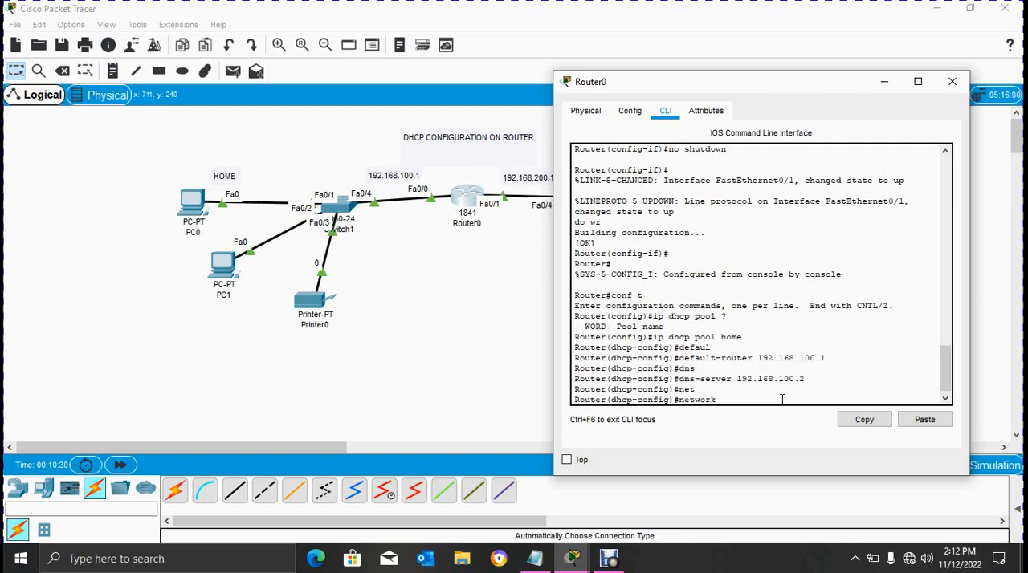
type("192.")
type("168.10")
type("0")
type(".0")
key("BackSpace")
type("0")
type("25")
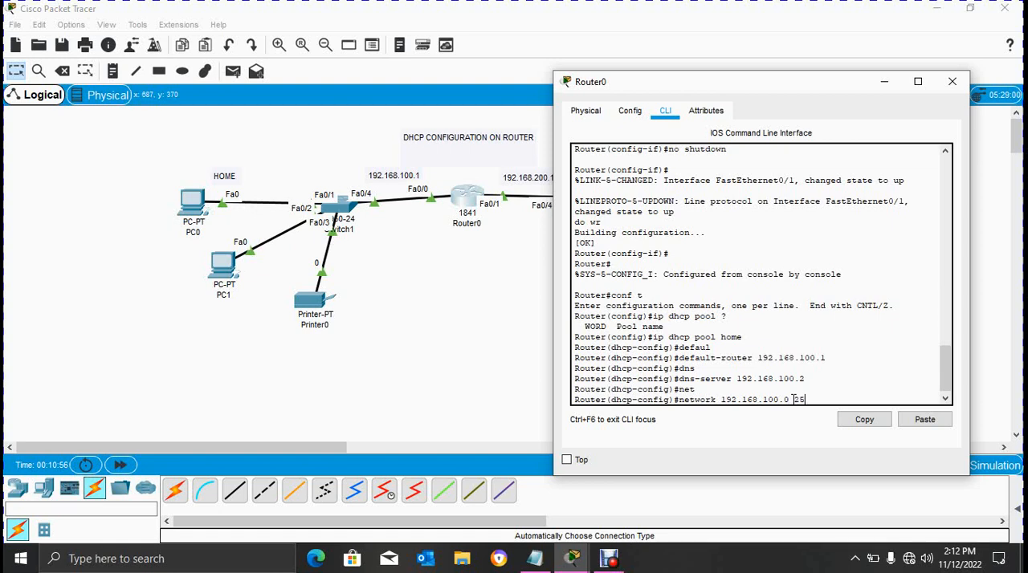
type("5.255.255.0")
key("Return")
- Exclude the addresses 192.168.100.0 through 192.168.100.5 from DHCP with ip dhcp excluded-address
type("ig)#i")
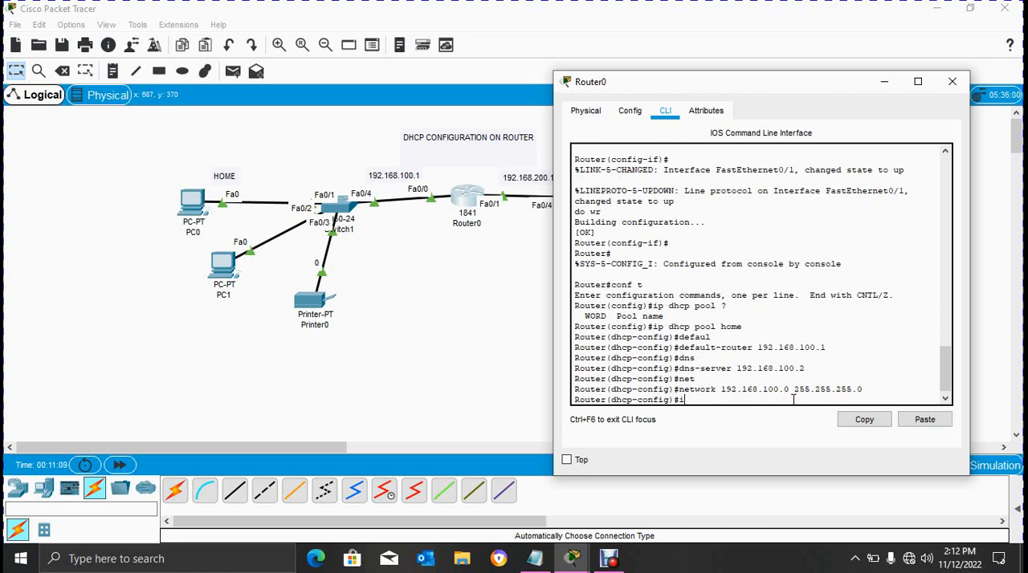
type("p dhcp exc")
key("Tab")
type("luded")
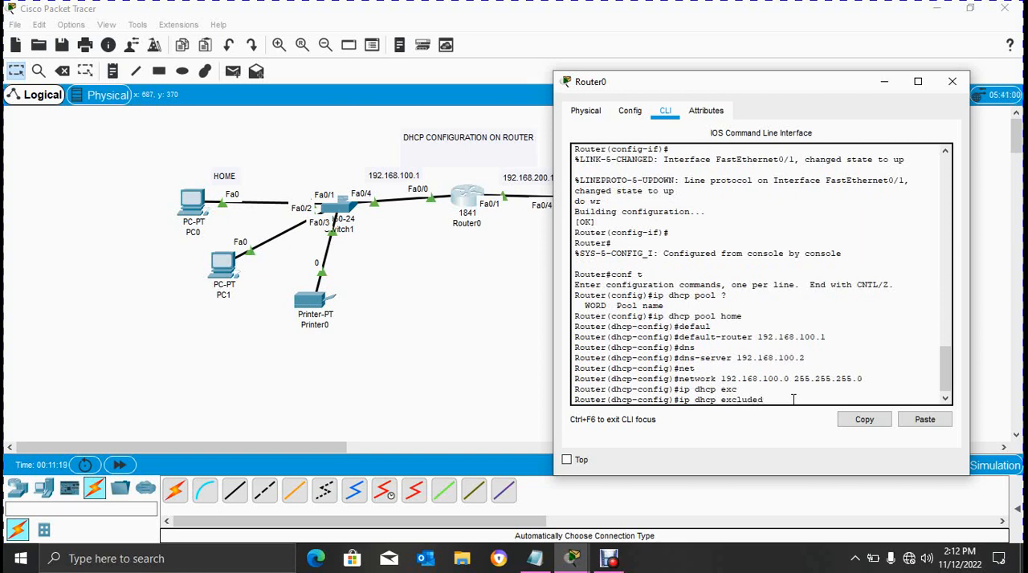
key("Tab")
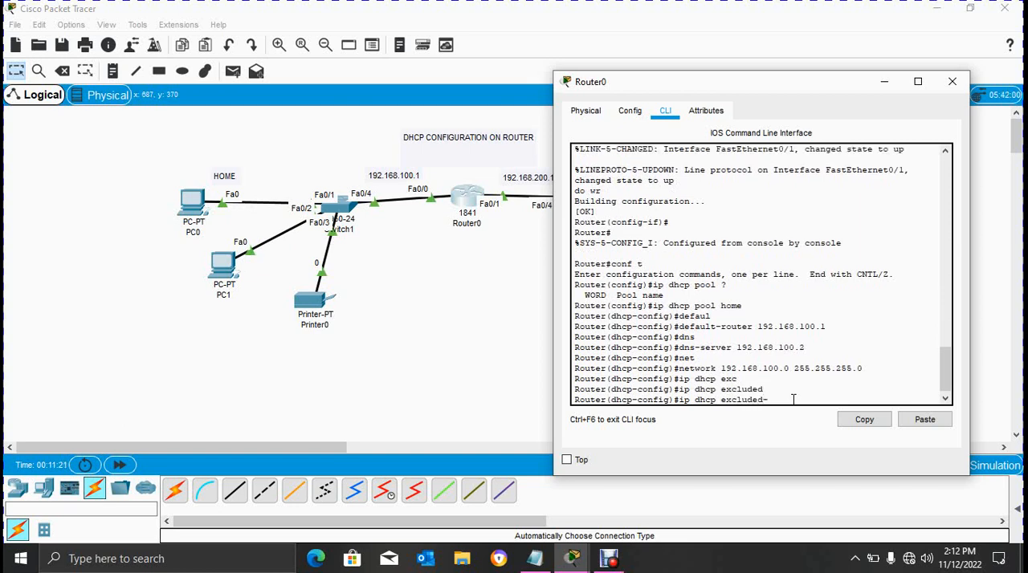
type("-address 192.168.100.0")
type("192")
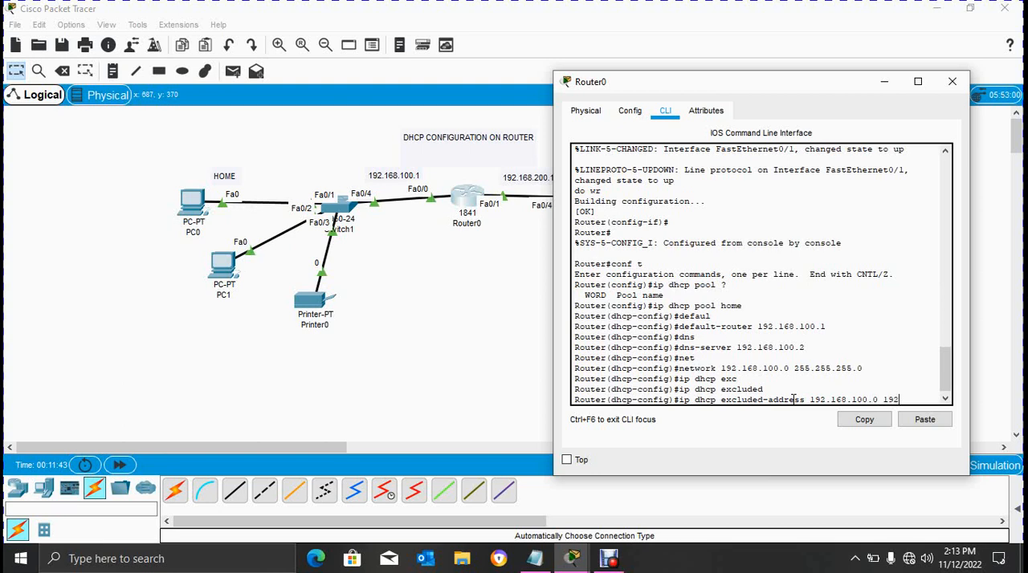
type(".168.100.")
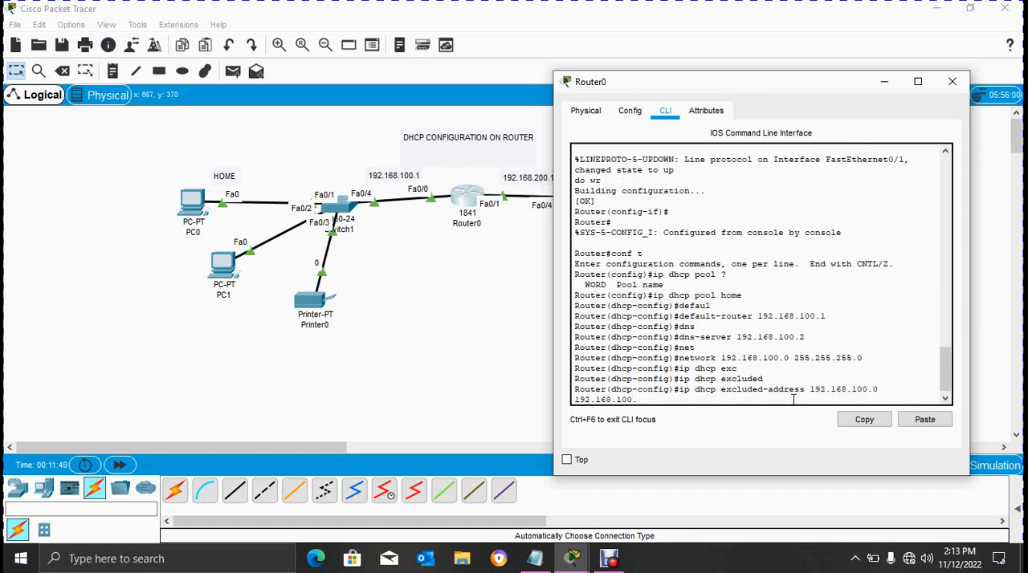
type("5")
key("Return")
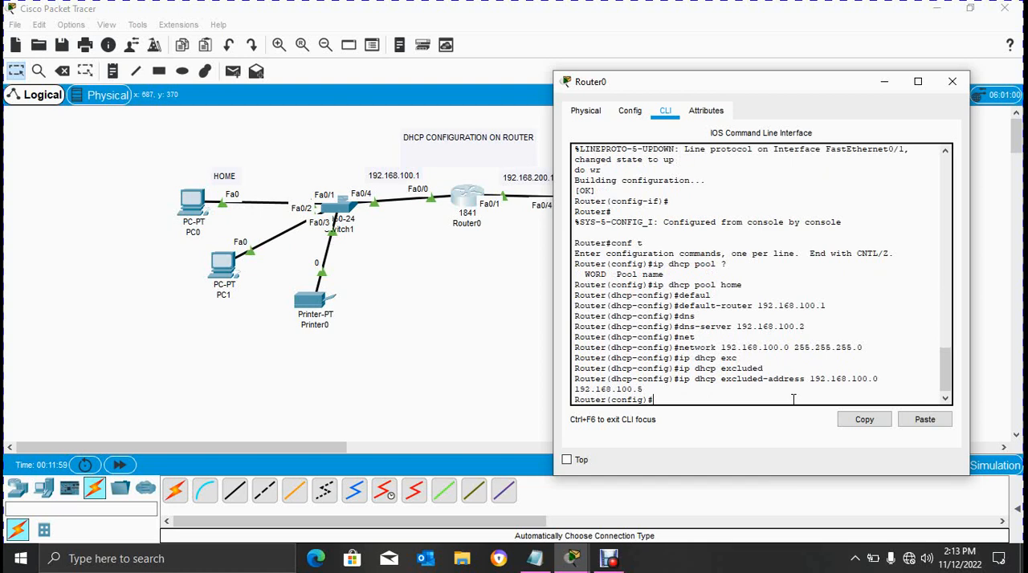
- Save the router's DHCP configuration with do wr
type("do wr")
key("Return")
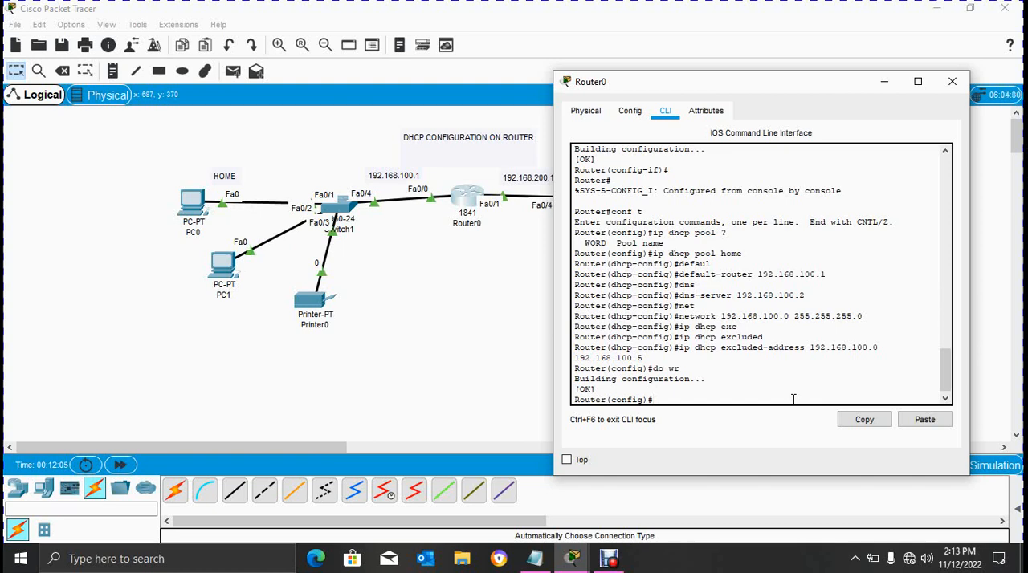
- Exit global configuration mode on Router0 and close the router's window
type("exit")
key("Return")
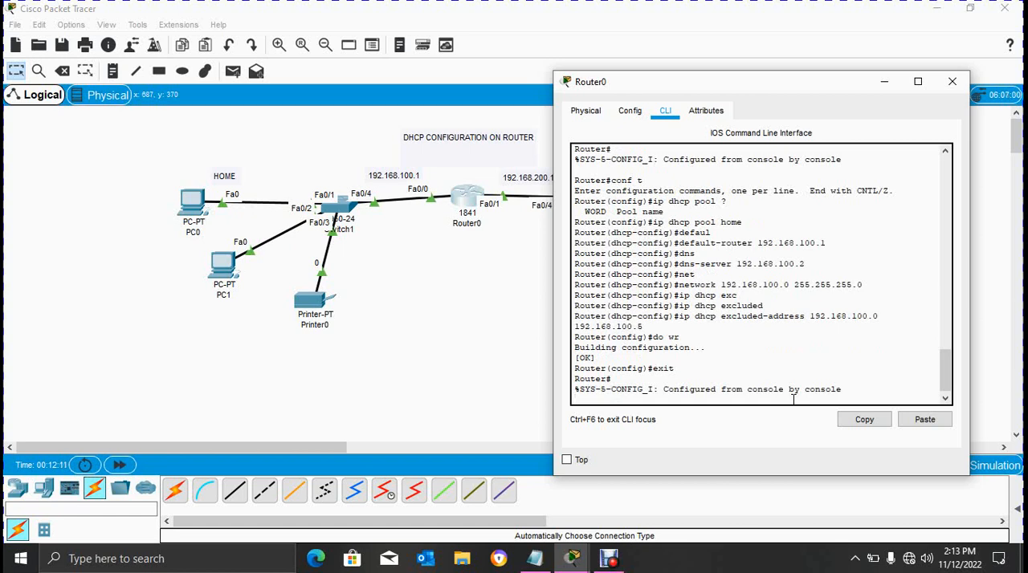
left_click(953, 81)
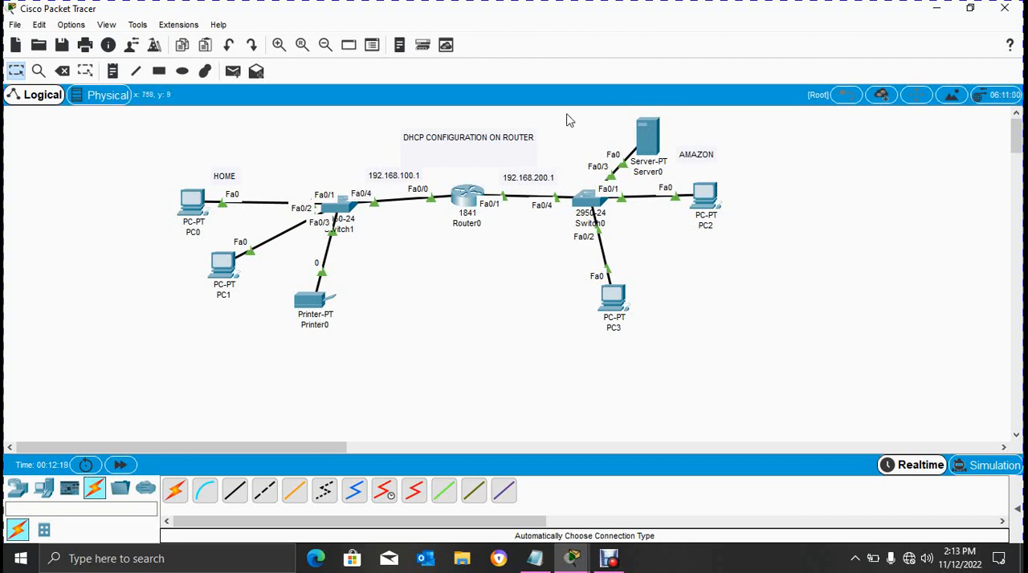
- Reopen Router0's command line, enter global configuration mode and create a DHCP pool named amazon
left_click(464, 207)
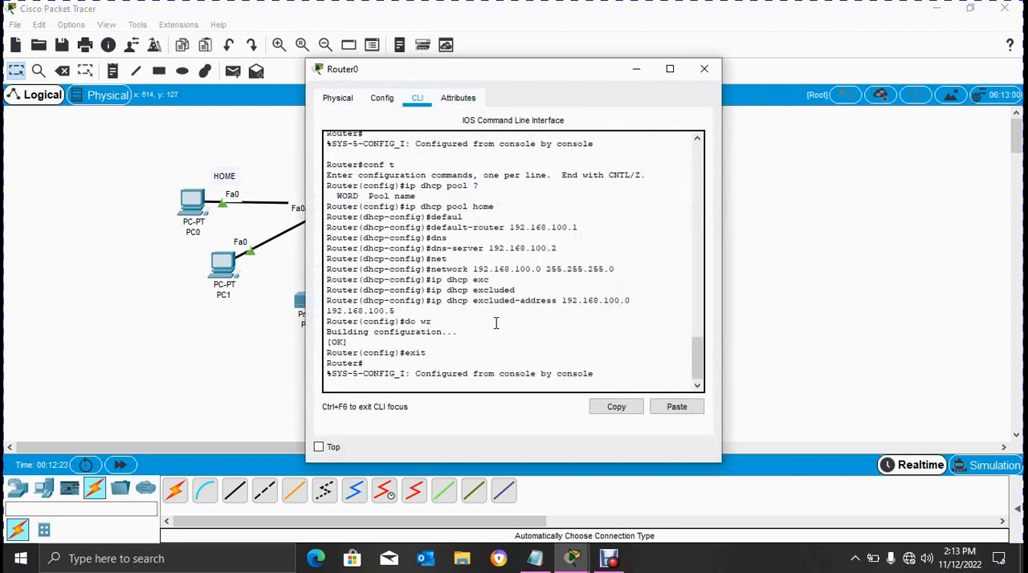
key("Return")
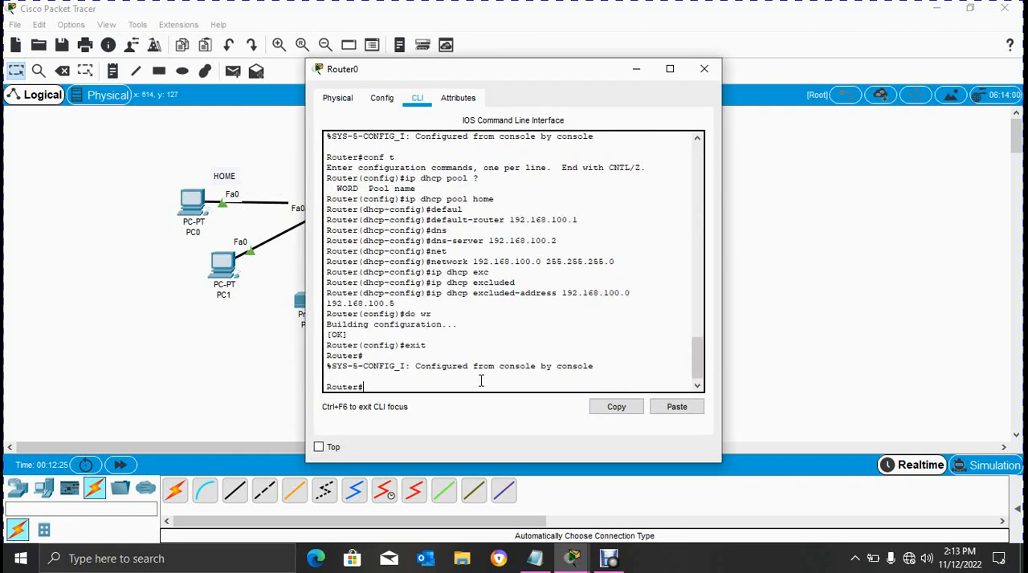
key("Return")
type("conf t")
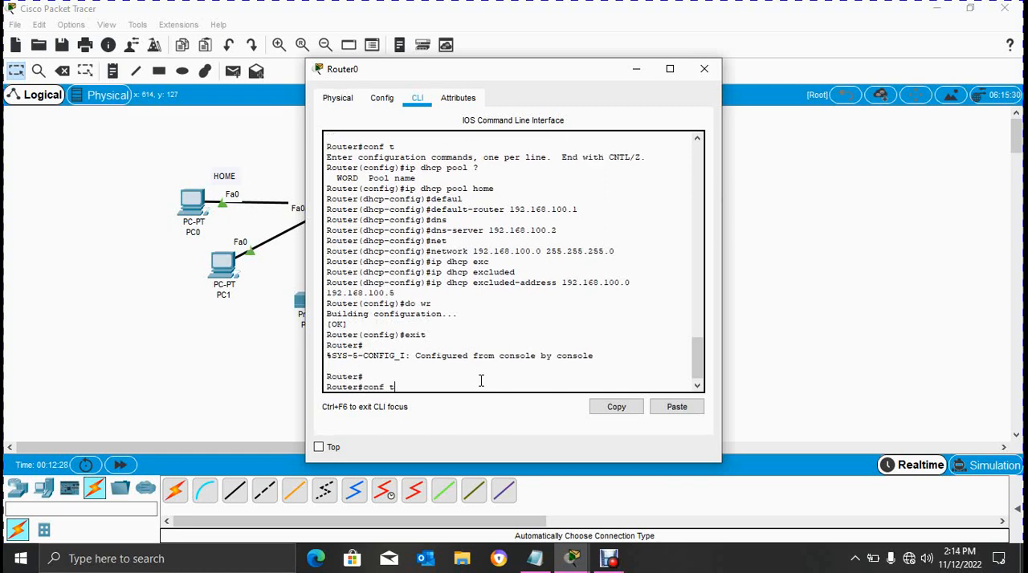
key("Return")
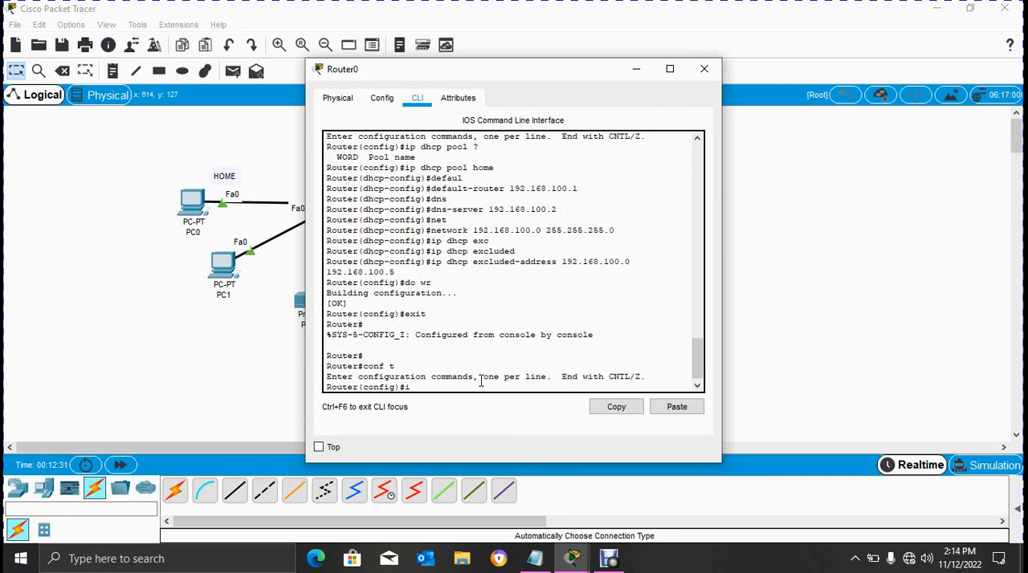
type("ip dhcp pool")
type("amazon")
key("Return")
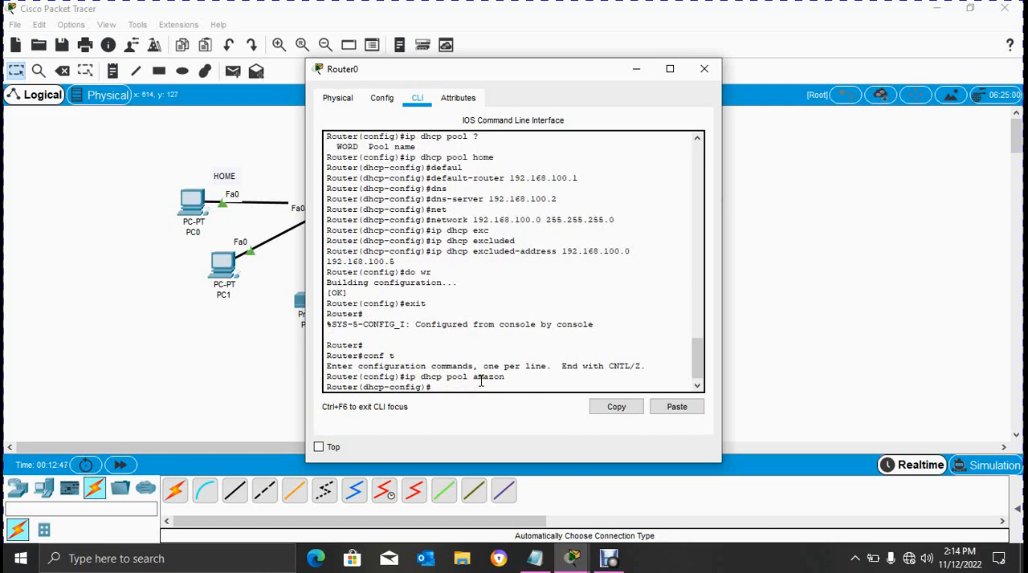
- Set the amazon pool's default-router to 192.168.200.1
type("defau")
key("Tab")
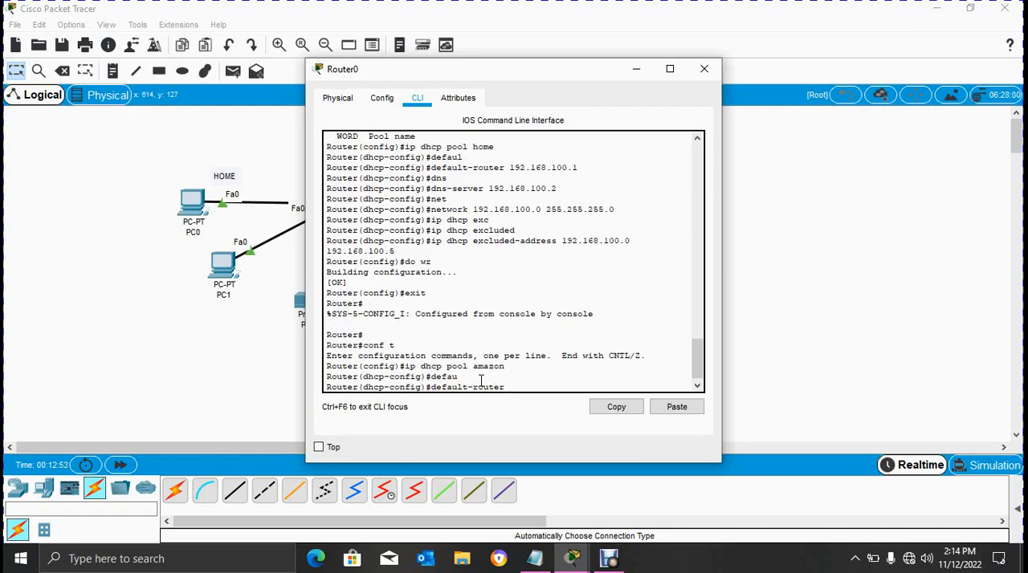
left_click_drag(517, 75, 275, 75)
double_click(275, 74)
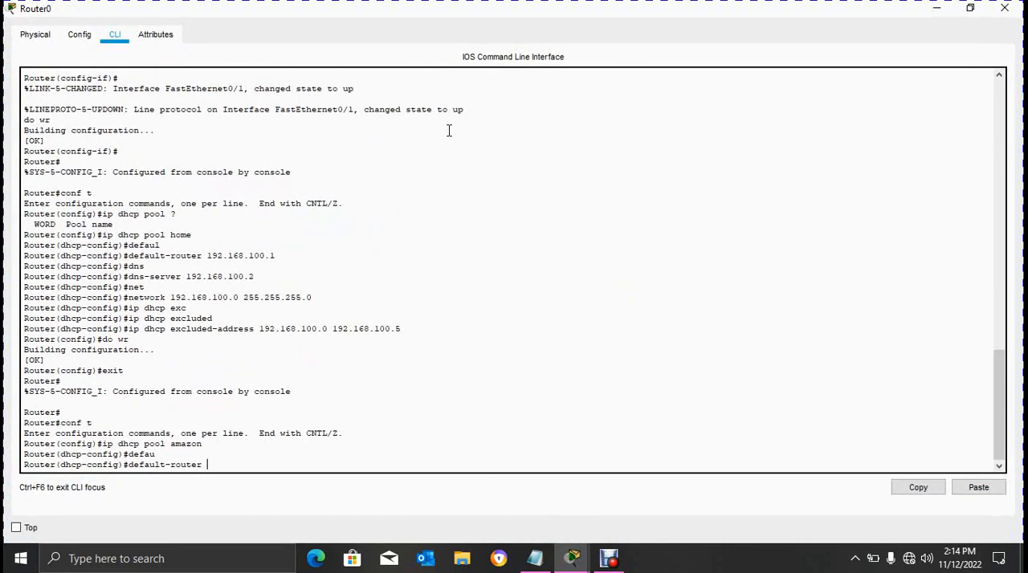
left_click(1004, 8)
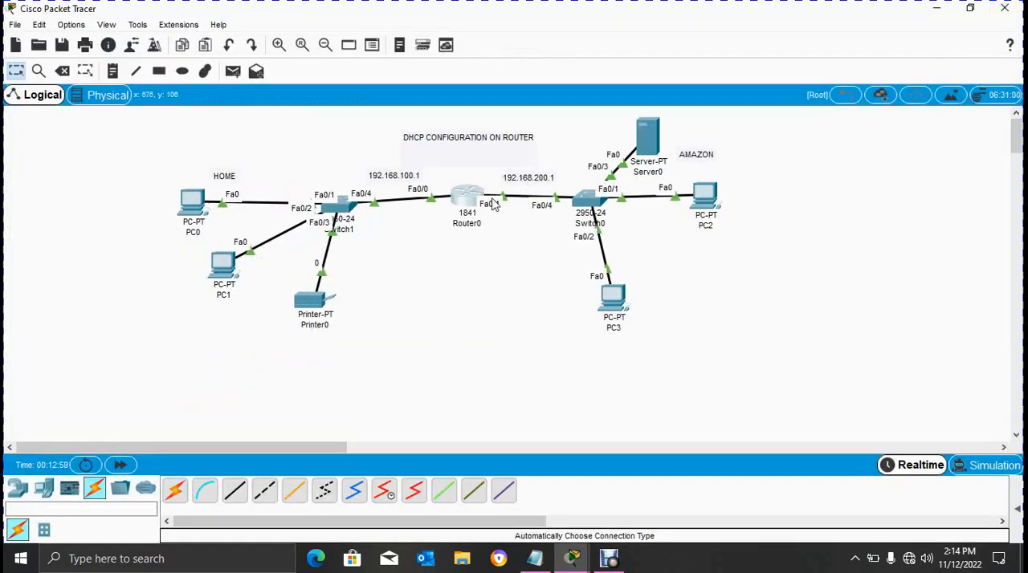
left_click(465, 200)
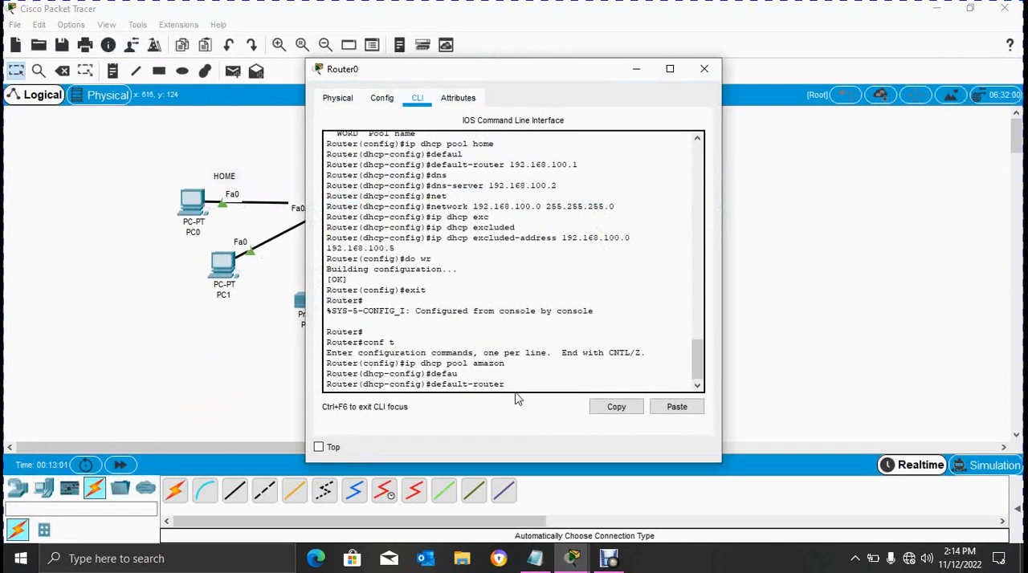
type("192.168.200.1")
key("Return")
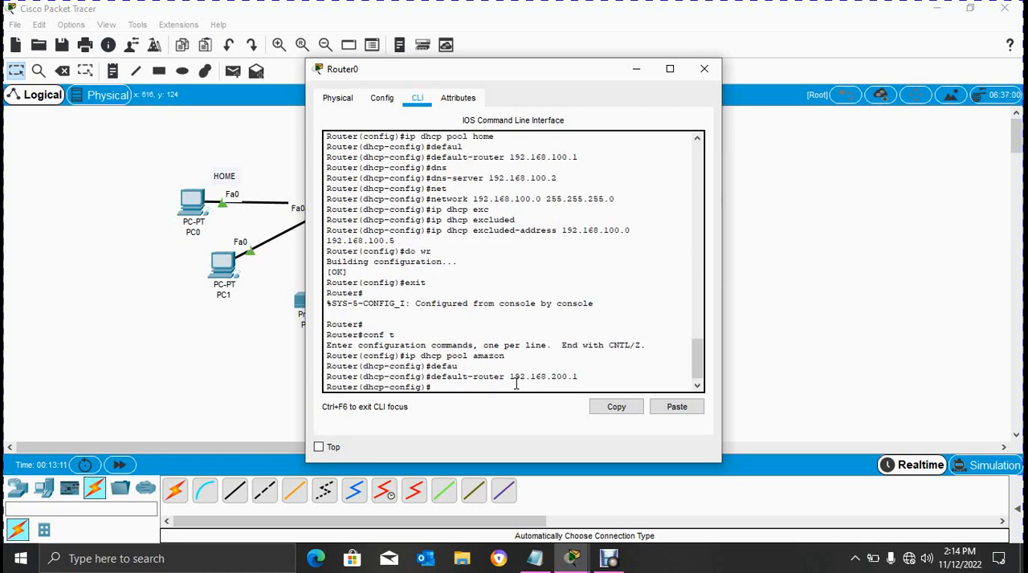
- Set the amazon pool's dns-server to 192.168.200.2
type("dns")
key("Tab")
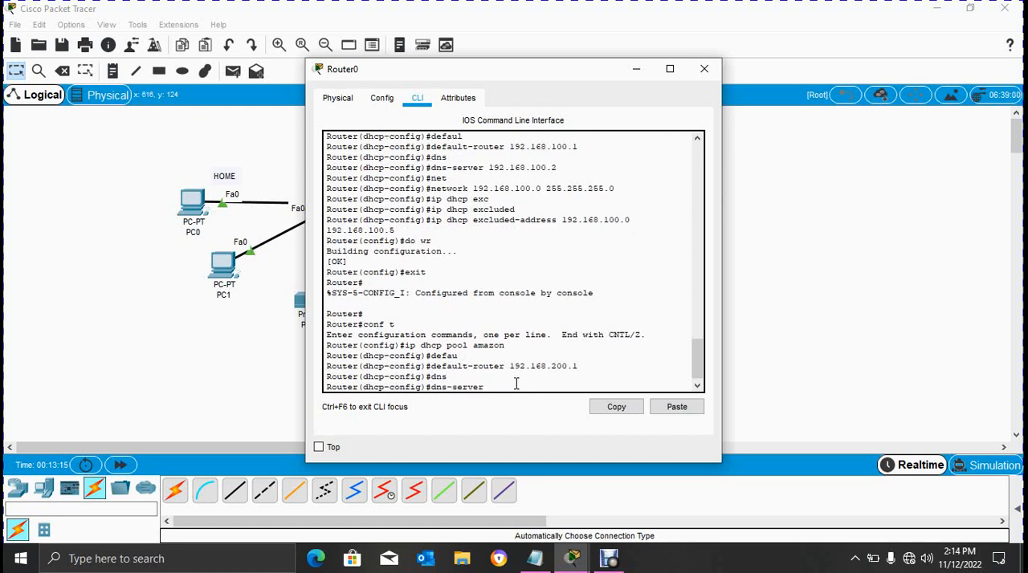
type("192.168.200.2")
key("Return")
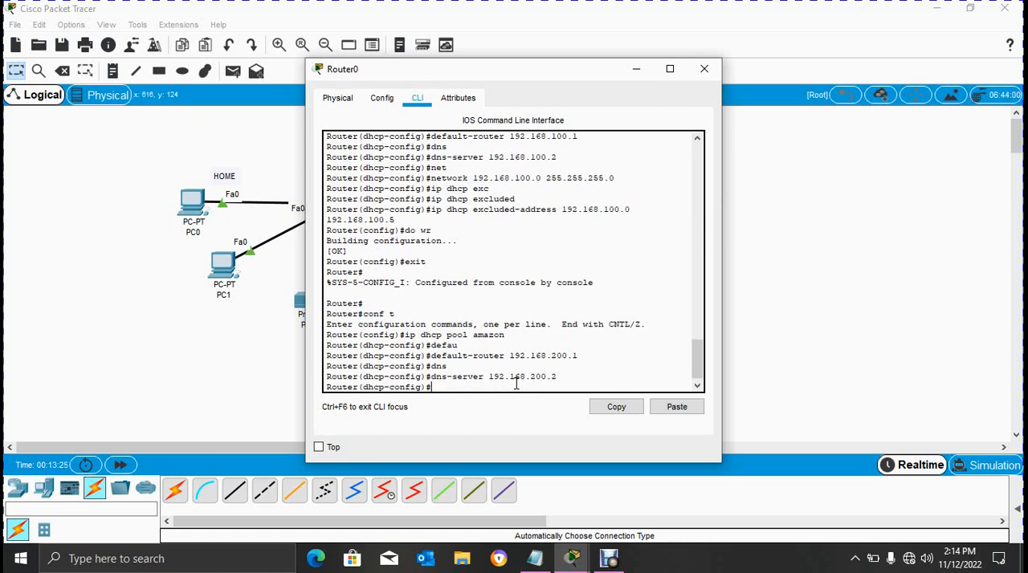
- Define the amazon pool's network as 192.168.200.0 with mask 255.255.255.0
type("net")
key("Tab")
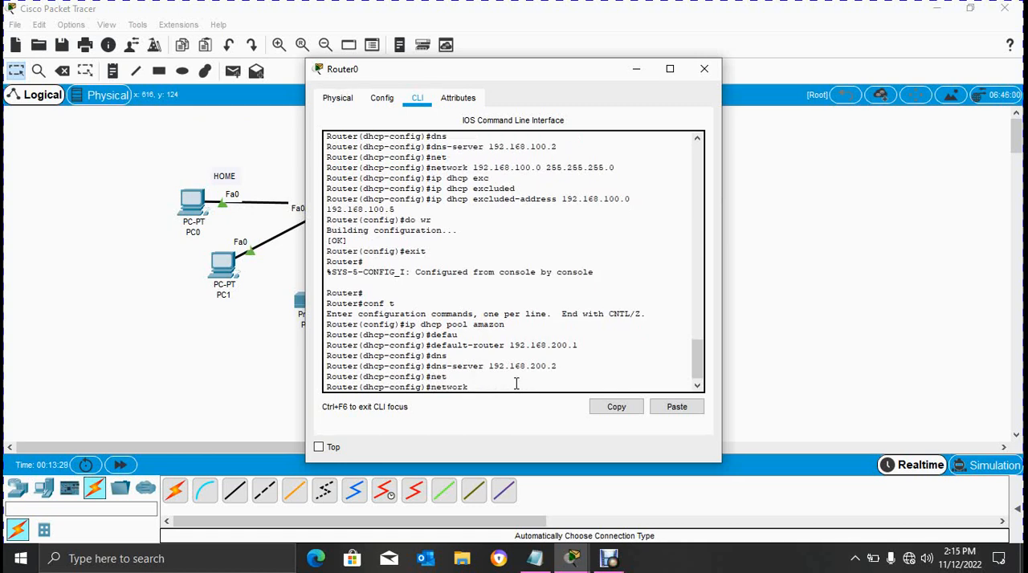
type("192.168.")
type("200.0 255.255.255.0")
key("Return")
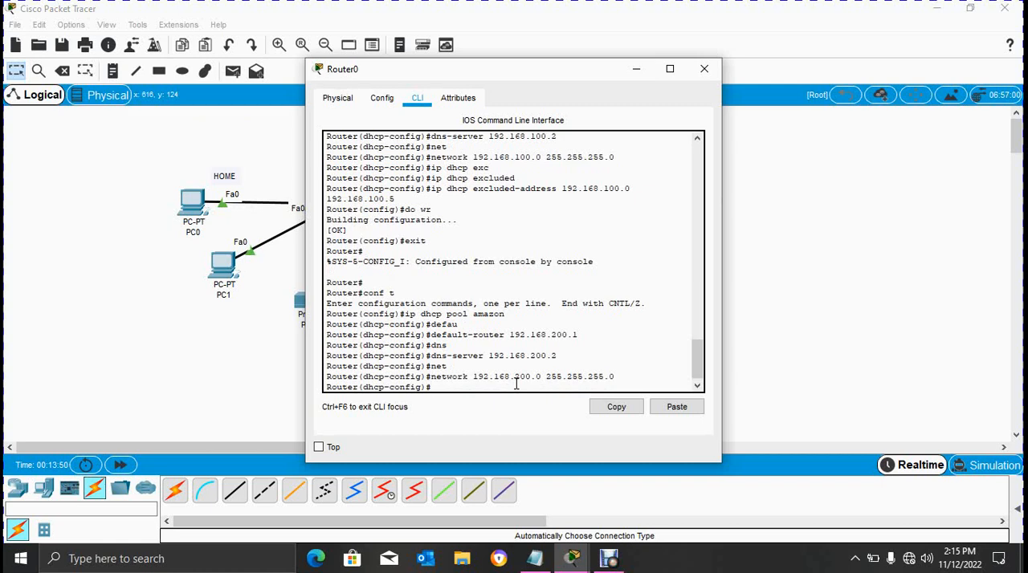
- Exclude the addresses 192.168.200.0 through 192.168.200.5 from DHCP with ip dhcp excluded-address
type("ip dhcp excluded")
key("Tab")
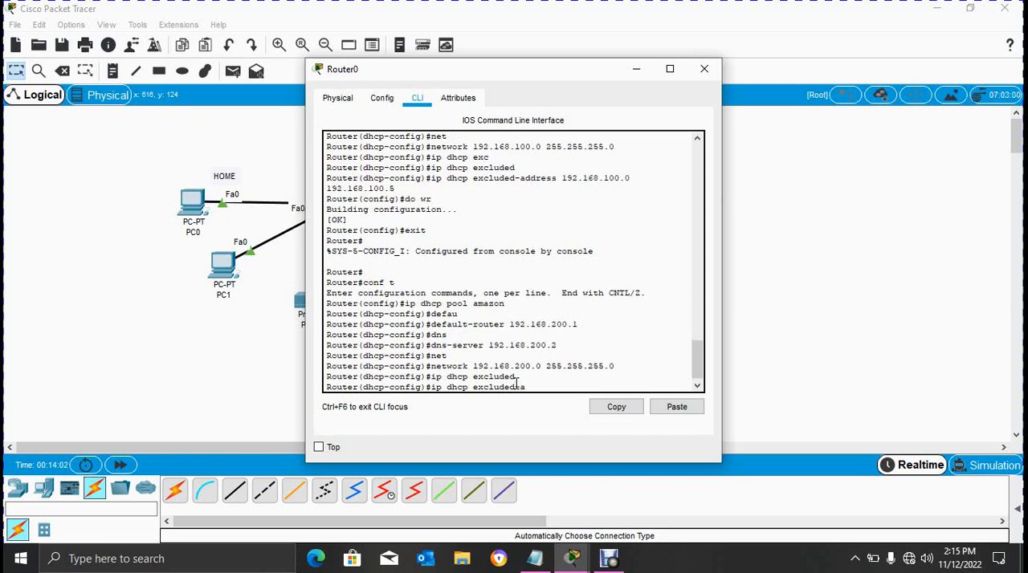
type("-address 19")
type("2.168.200.0 ")
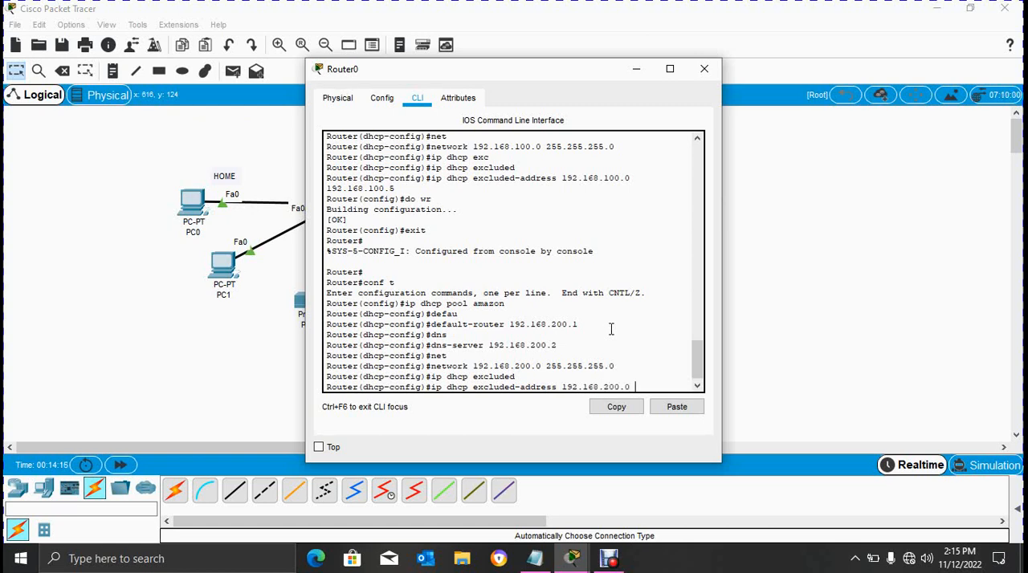
type("192")
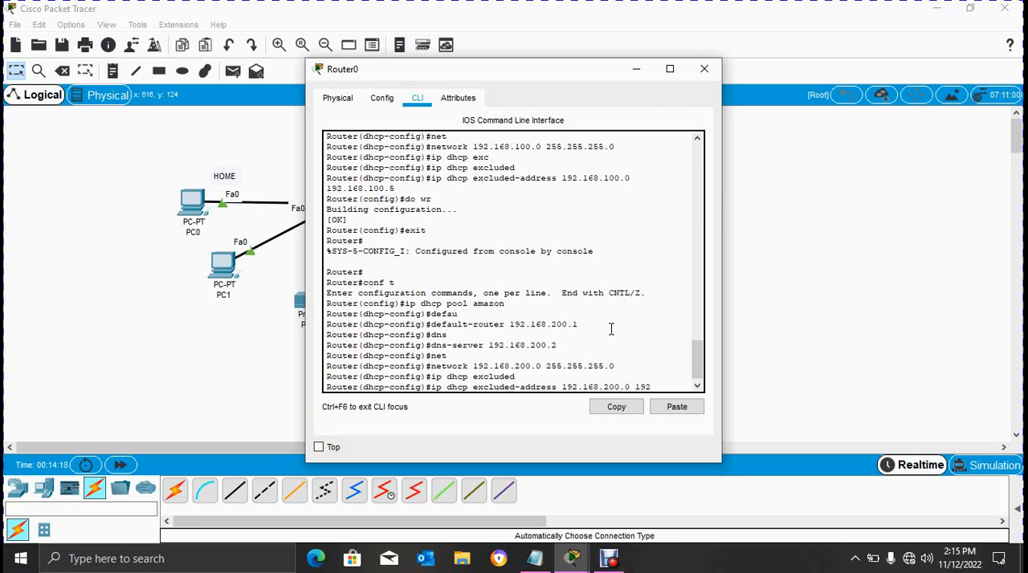
type(".168")
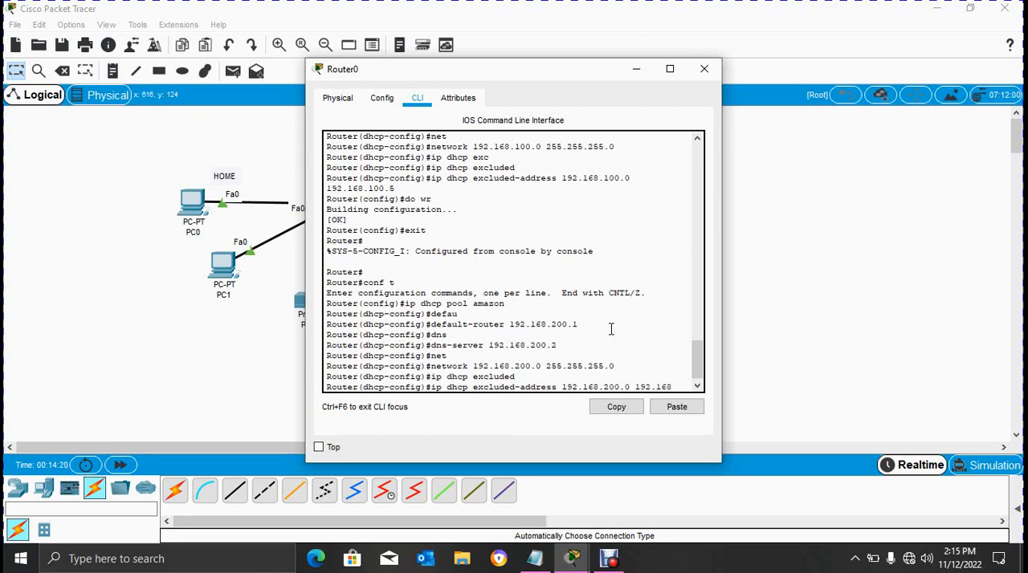
type(".200.")
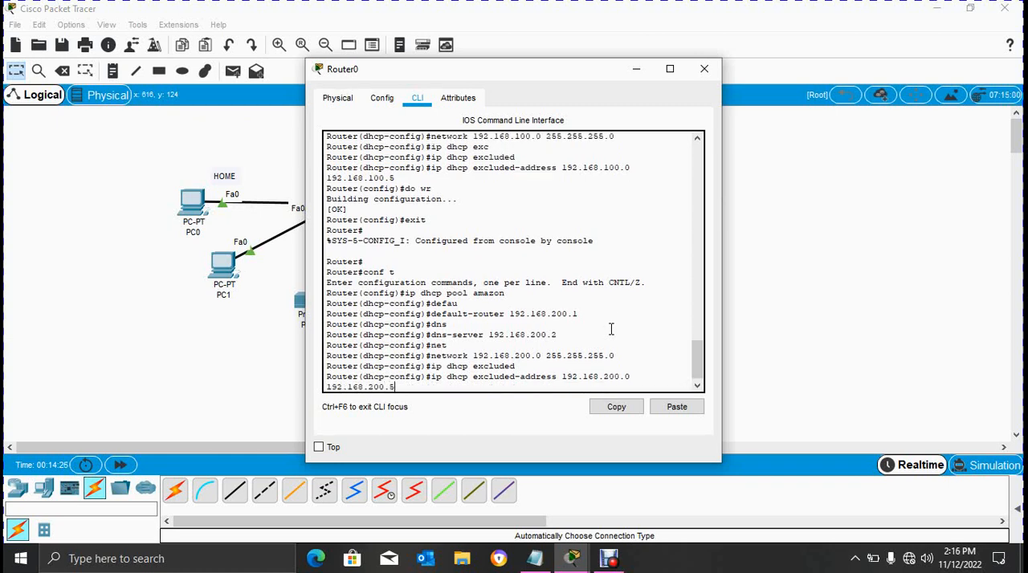
type("5")
key("Return")
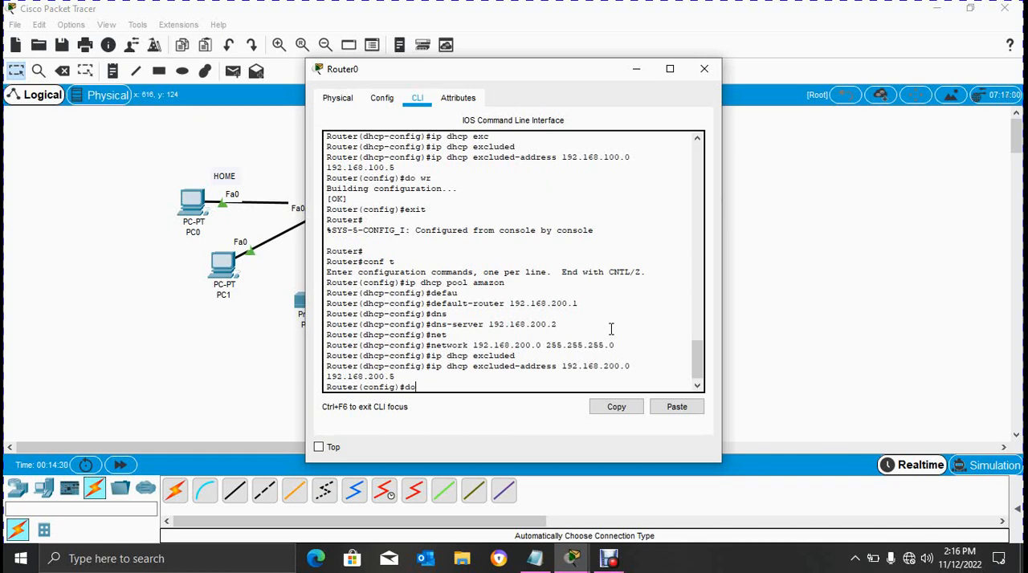
- Save Router0's configuration with do wr, and exit configuration mode
type("do wr")
key("Return")
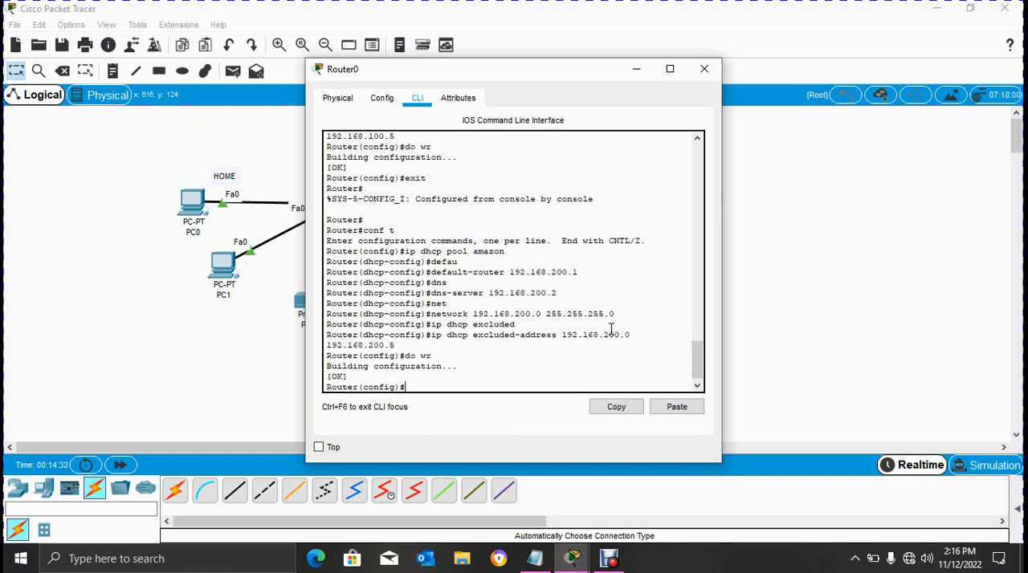
type("exit")
key("Return")
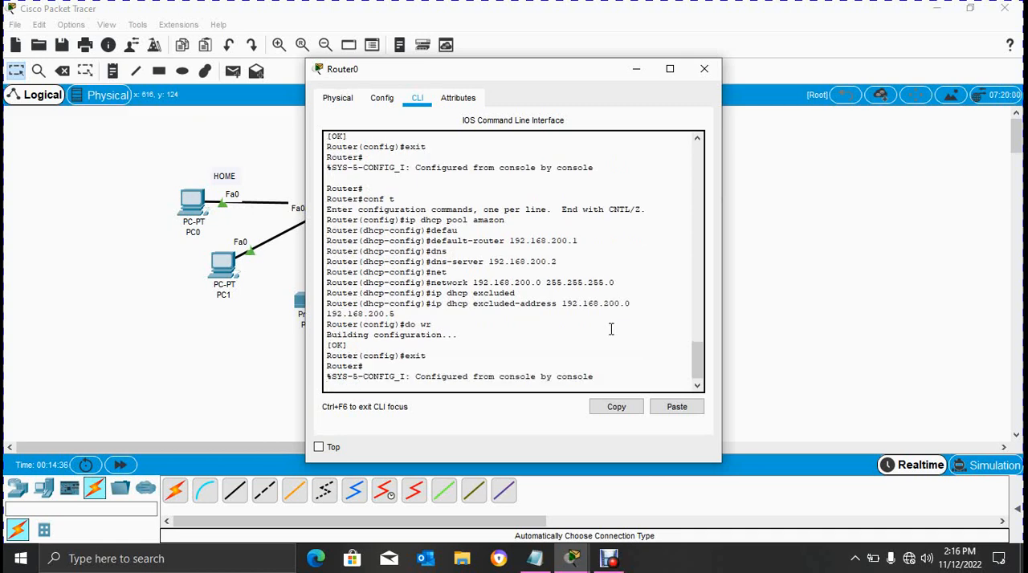
key("Return")
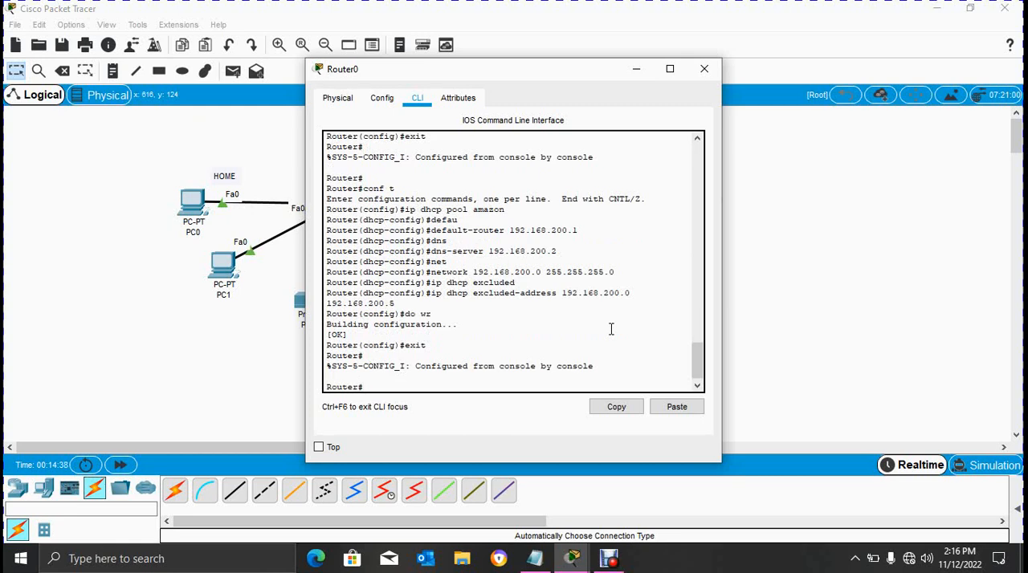
key("Return")
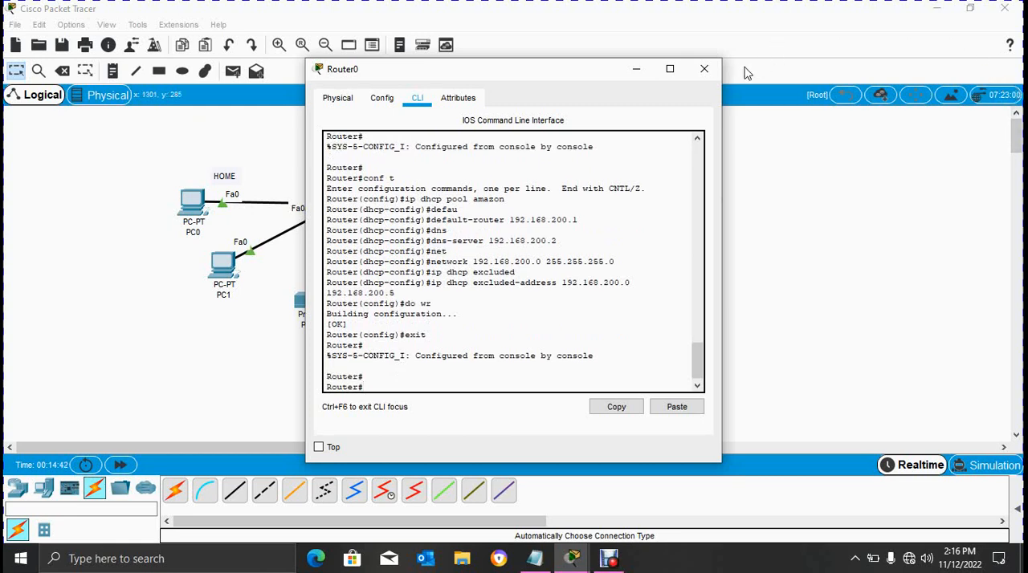
left_click(705, 70)
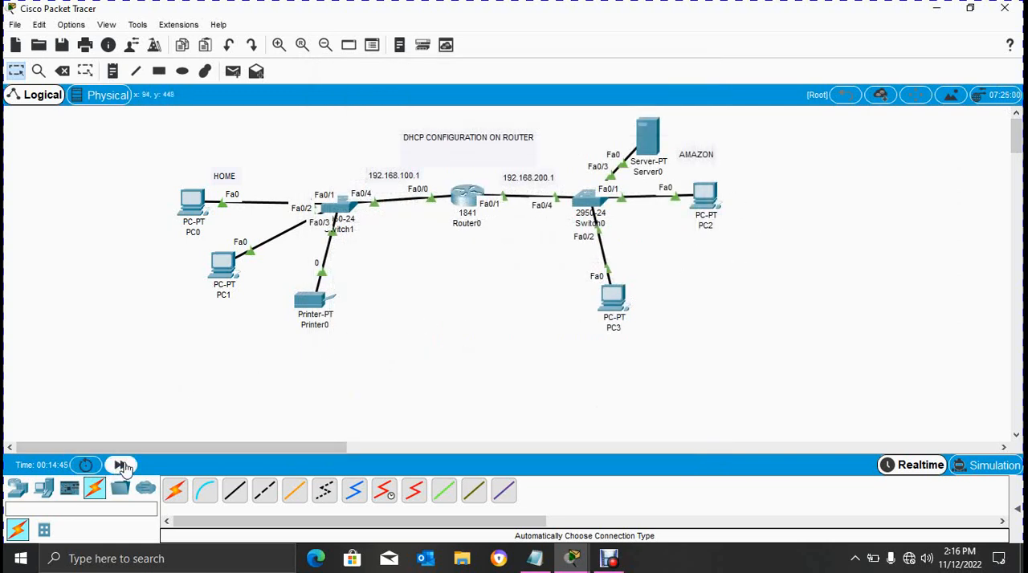
- Fast-forward the network time and switch PC0's FastEthernet0 IPv4 configuration from static to DHCP
left_click(119, 465)
left_click(194, 198)
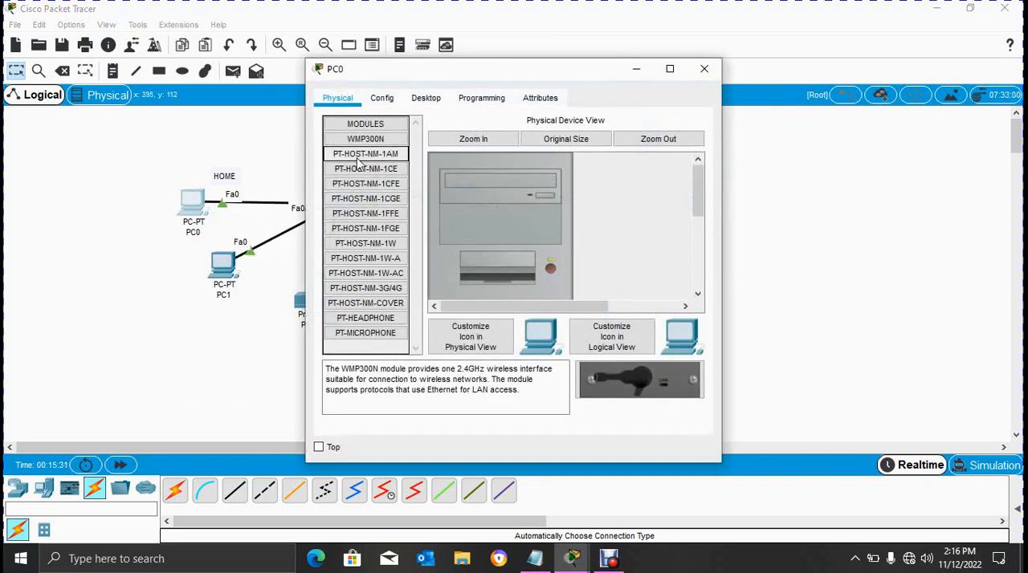
left_click(428, 99)
left_click(383, 169)
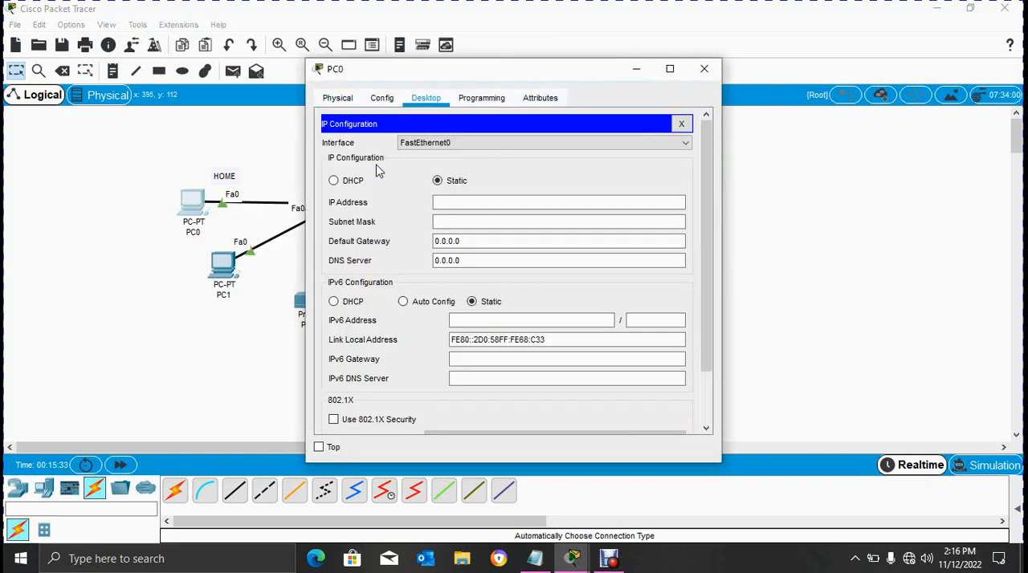
left_click(335, 181)
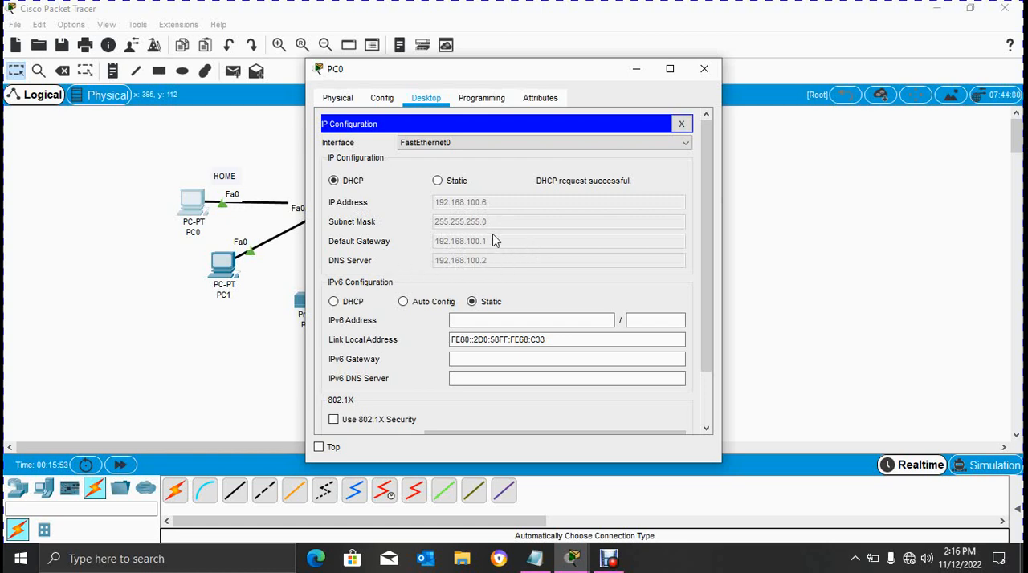
left_click(704, 68)
- Switch PC1's FastEthernet0 IPv4 configuration to DHCP
left_click(228, 268)
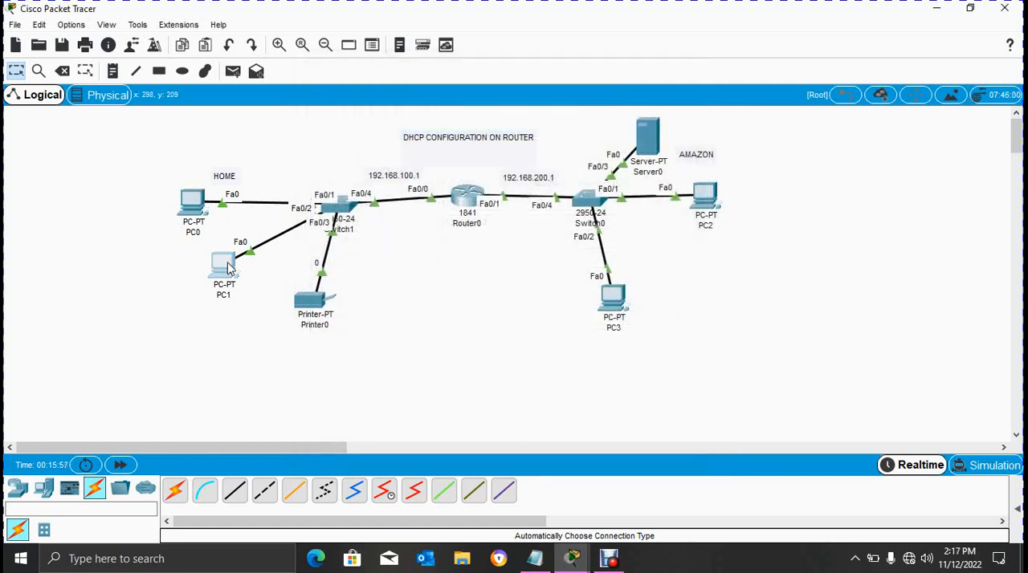
left_click(444, 103)
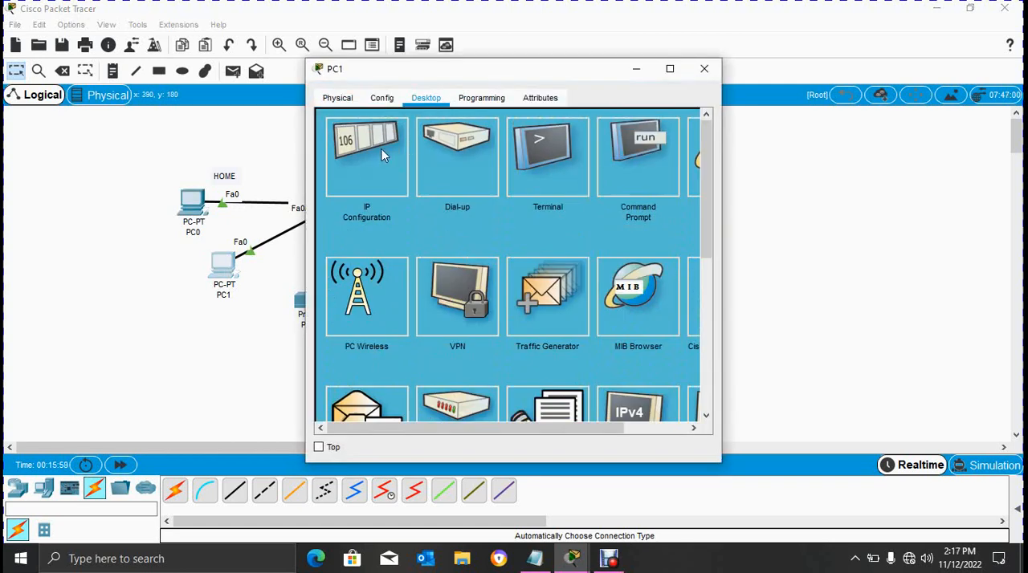
left_click(378, 148)
left_click(334, 181)
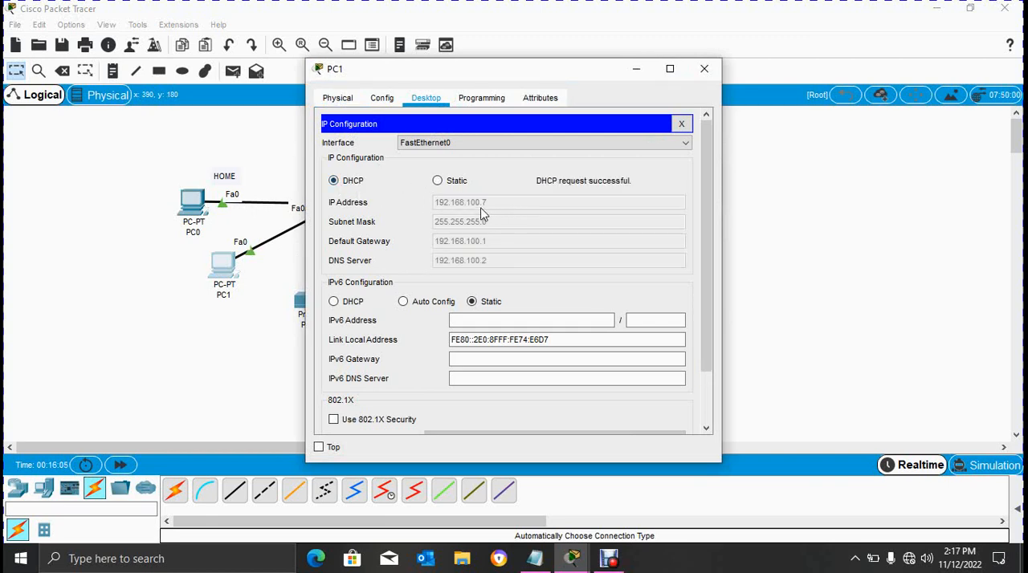
left_click(704, 69)
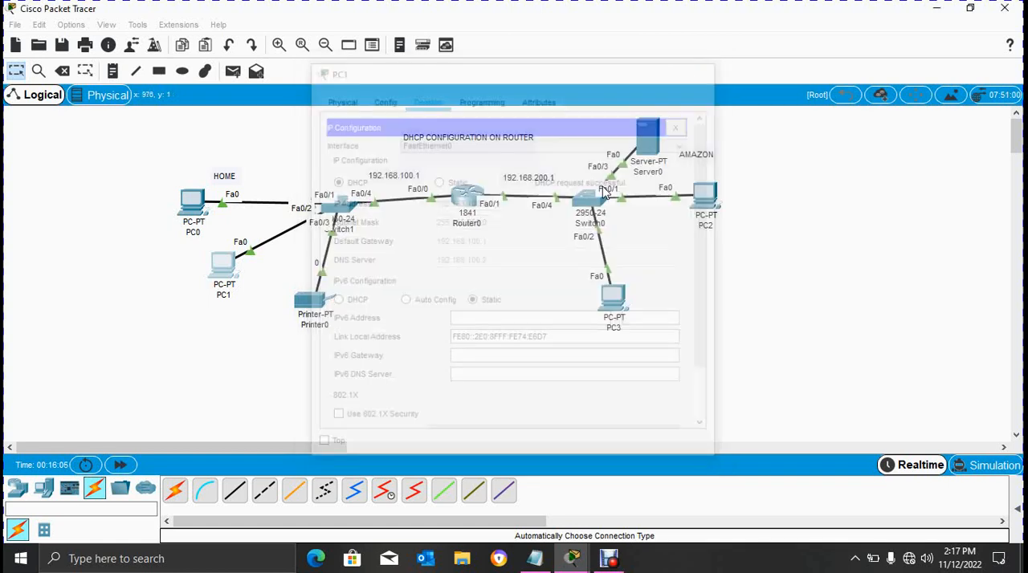
- Switch Printer0's Gateway/DNS IPv4 setting from static to DHCP
left_click(312, 302)
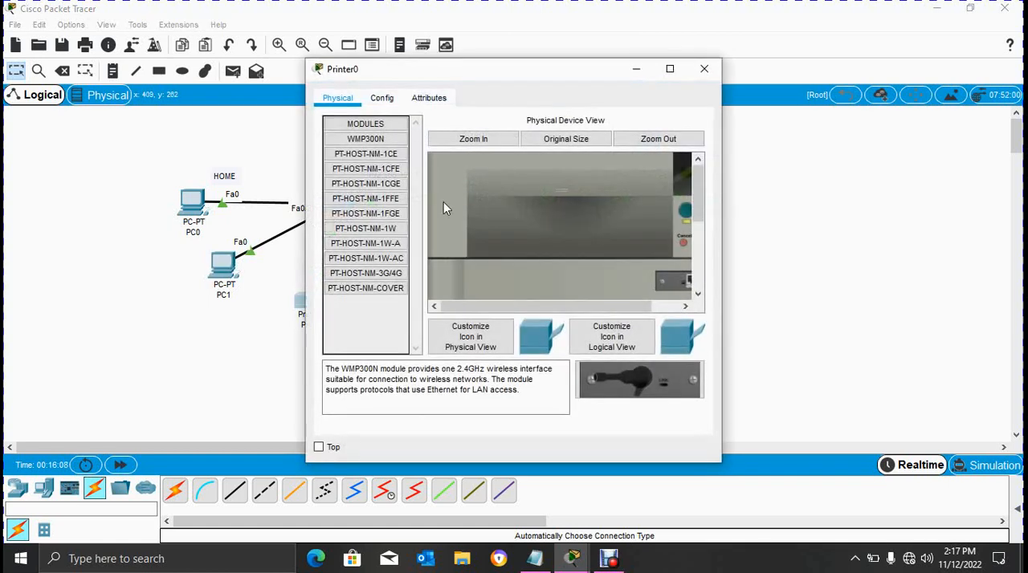
left_click(384, 98)
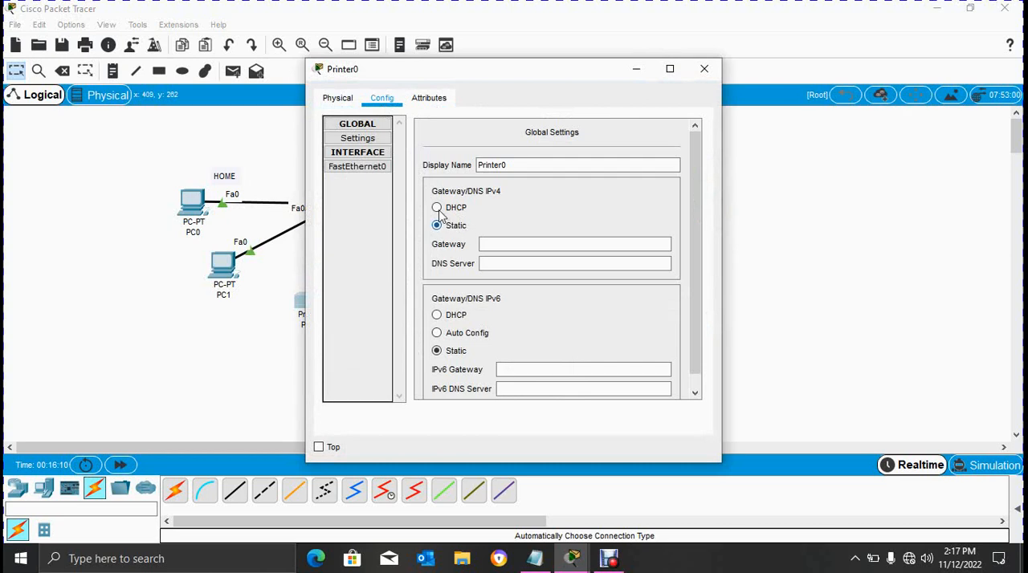
left_click(437, 208)
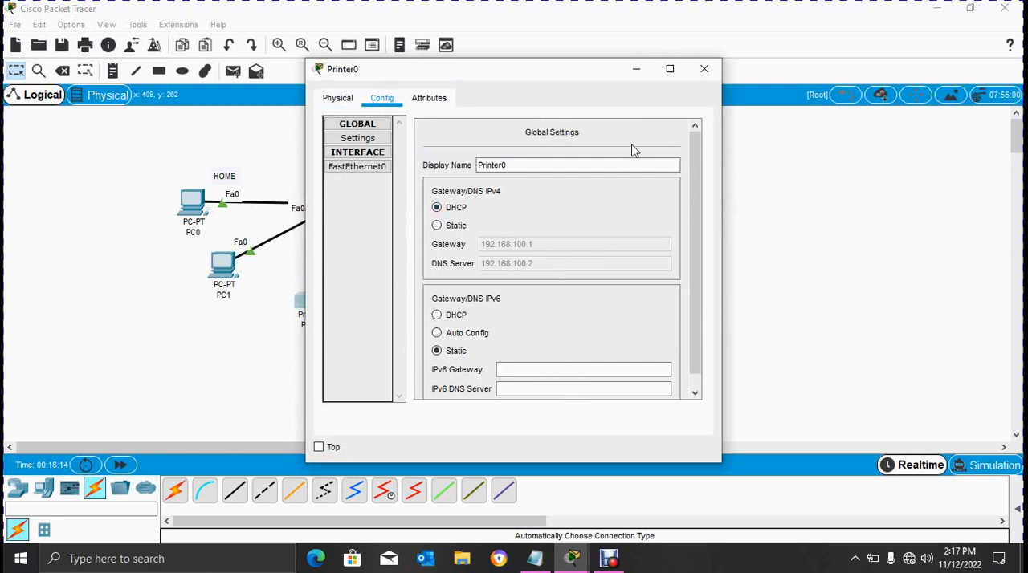
left_click(703, 69)
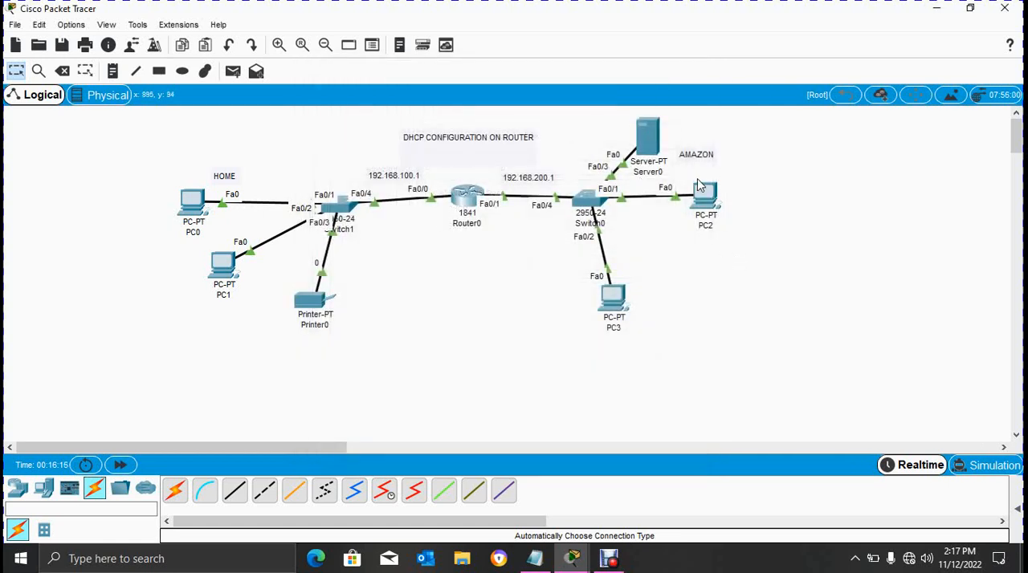
- Switch PC2's FastEthernet0 IPv4 configuration to DHCP
left_click(706, 206)
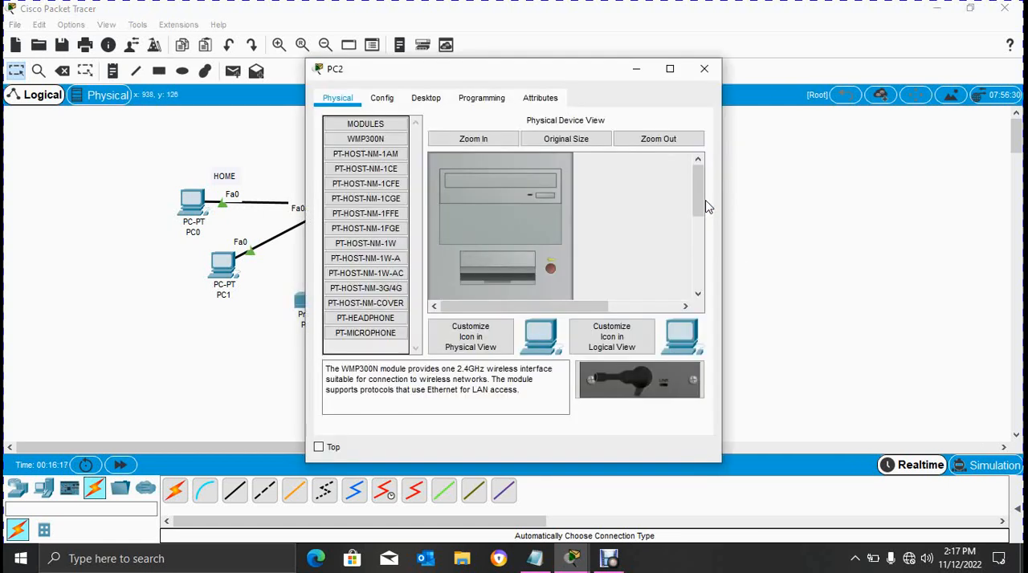
left_click(426, 98)
left_click(371, 144)
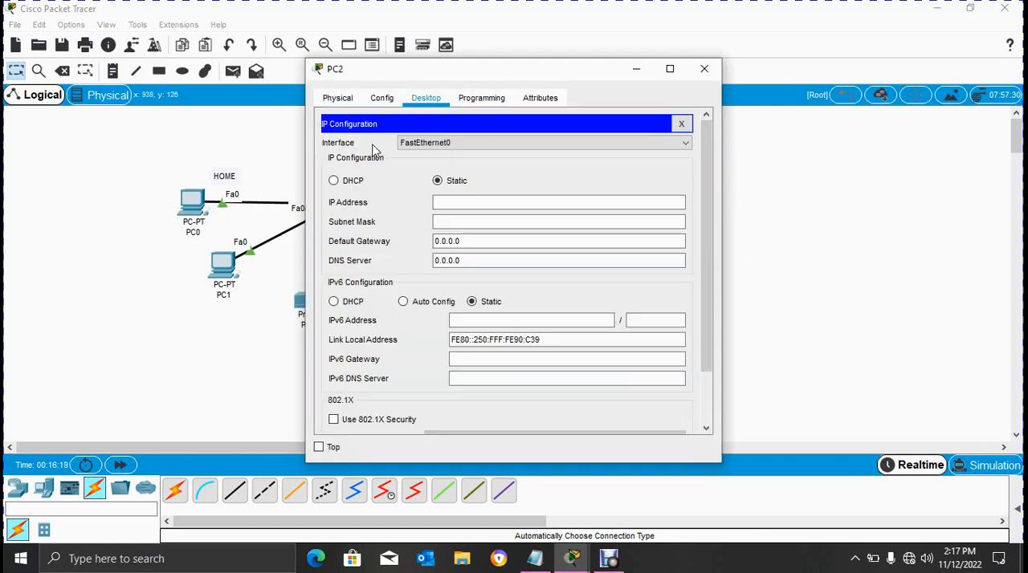
left_click(334, 181)
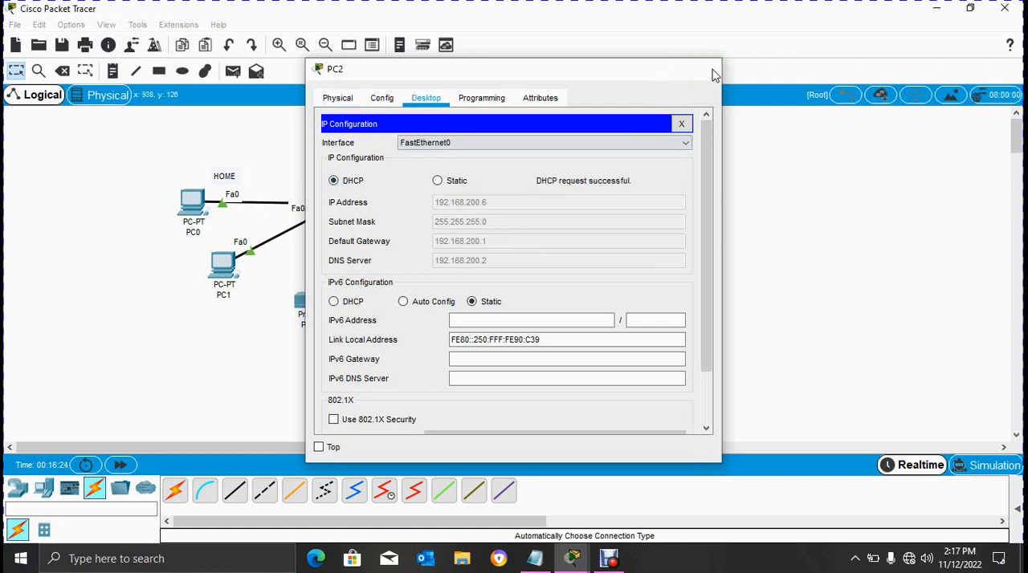
left_click(711, 70)
- Switch PC3's FastEthernet0 IPv4 configuration to DHCP
left_click(612, 302)
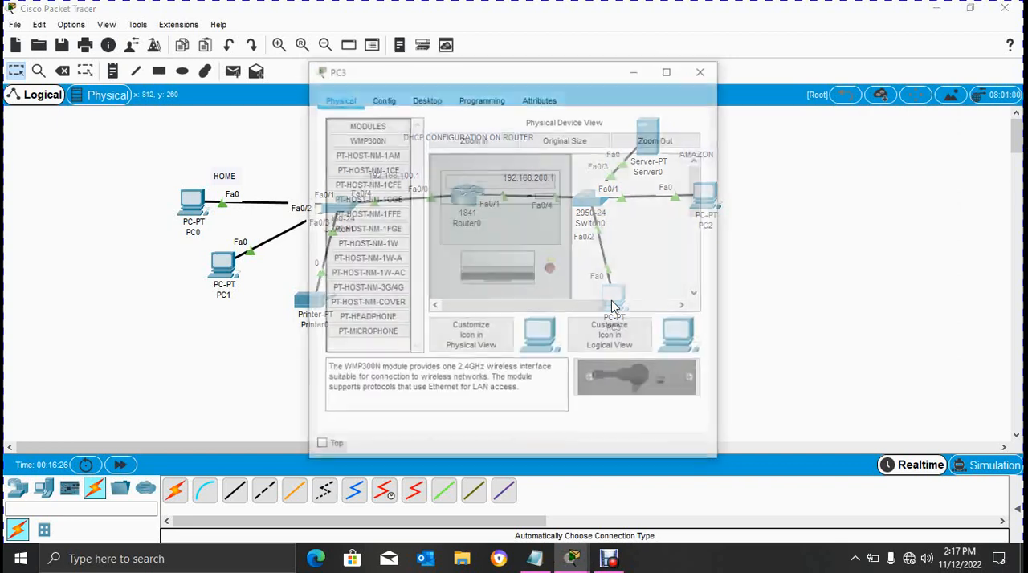
left_click(439, 101)
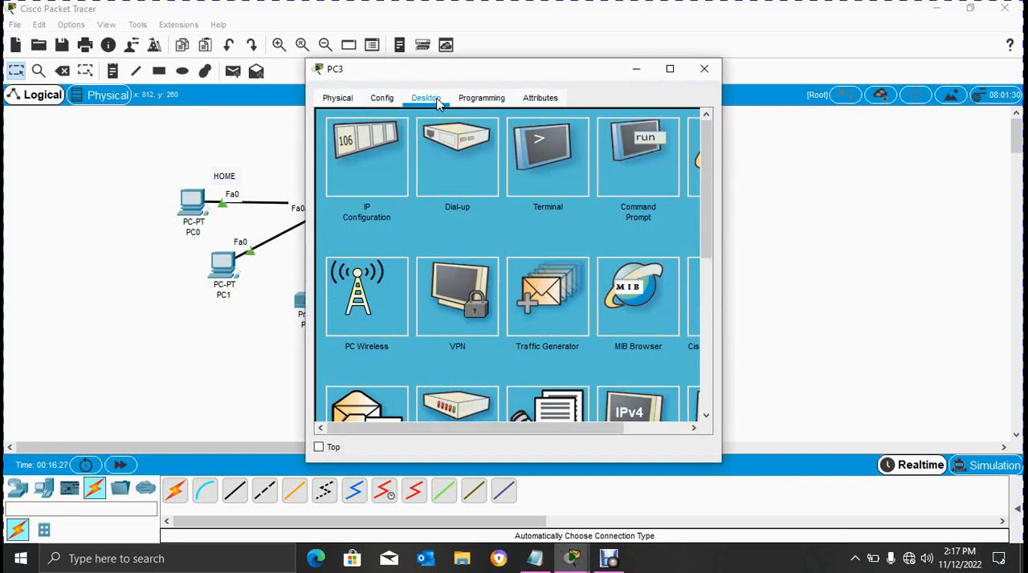
left_click(392, 147)
left_click(336, 182)
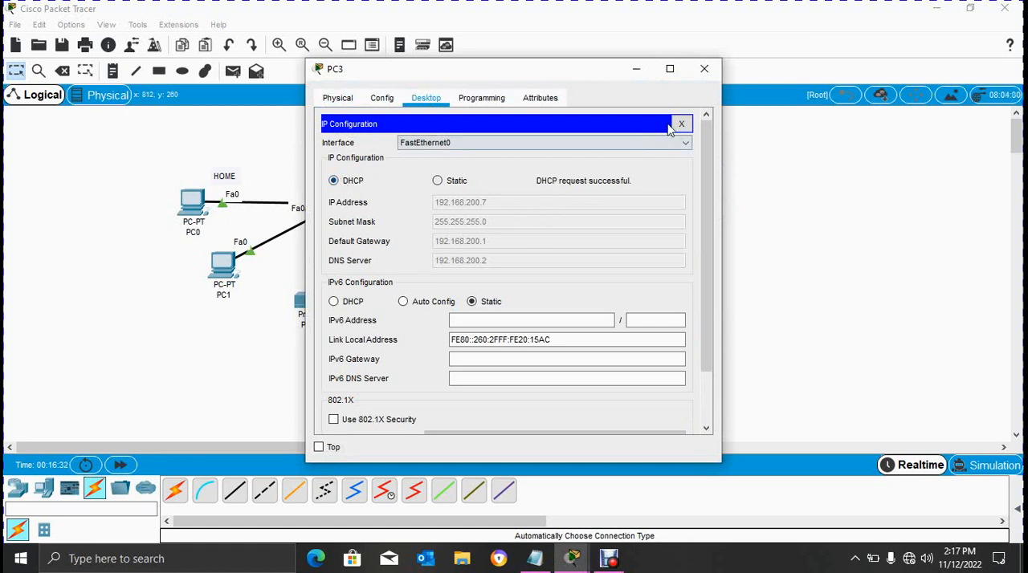
left_click(707, 70)
- Switch Server0's IPv4 configuration to DHCP
left_click(650, 145)
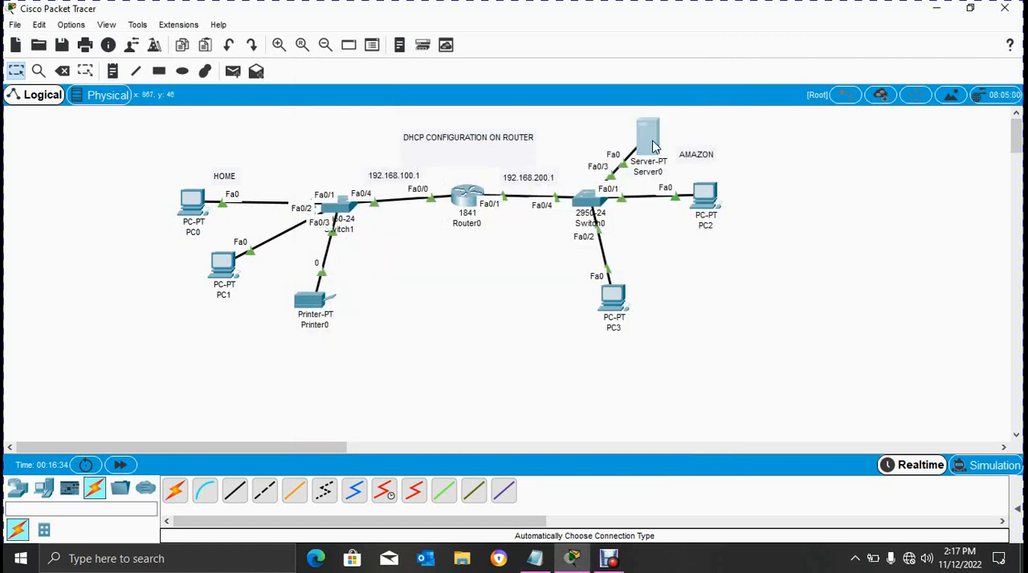
left_click(426, 99)
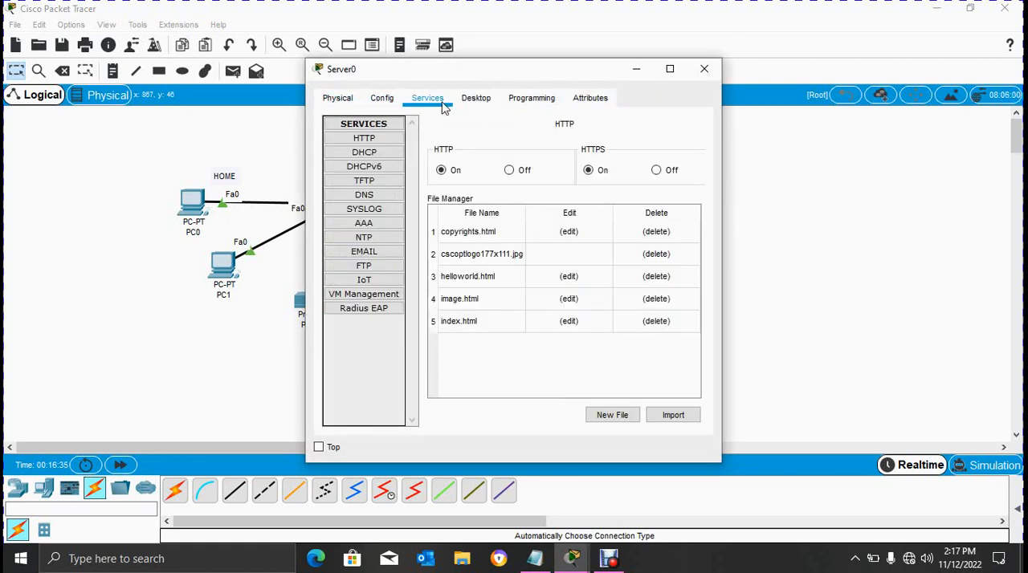
left_click(486, 103)
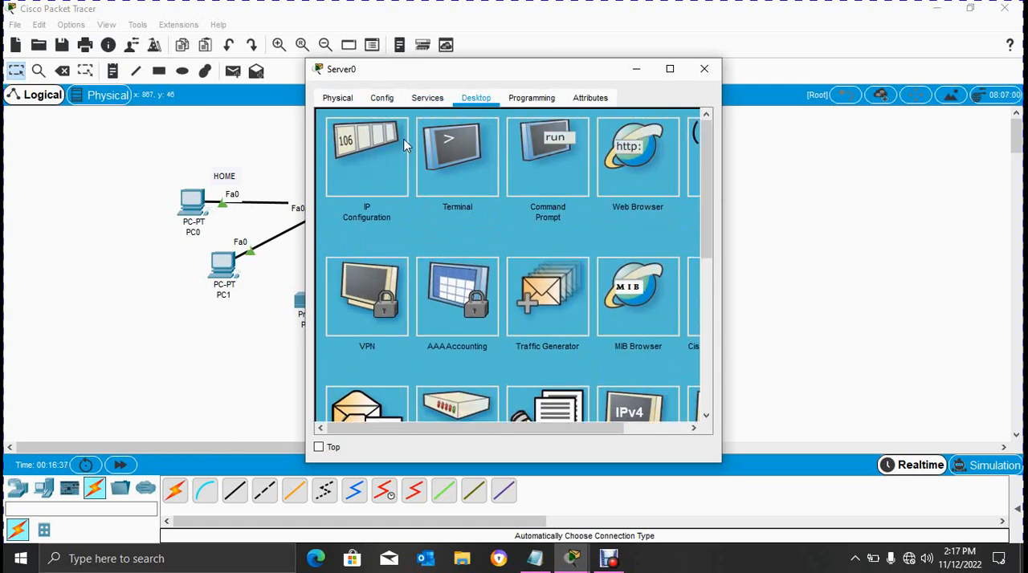
left_click(358, 160)
left_click(345, 166)
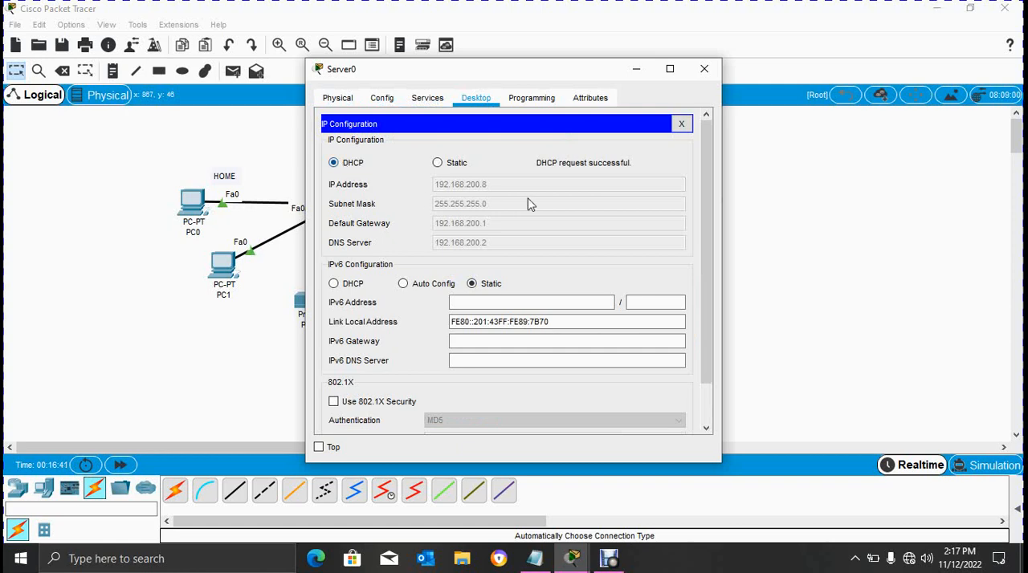
left_click(705, 74)
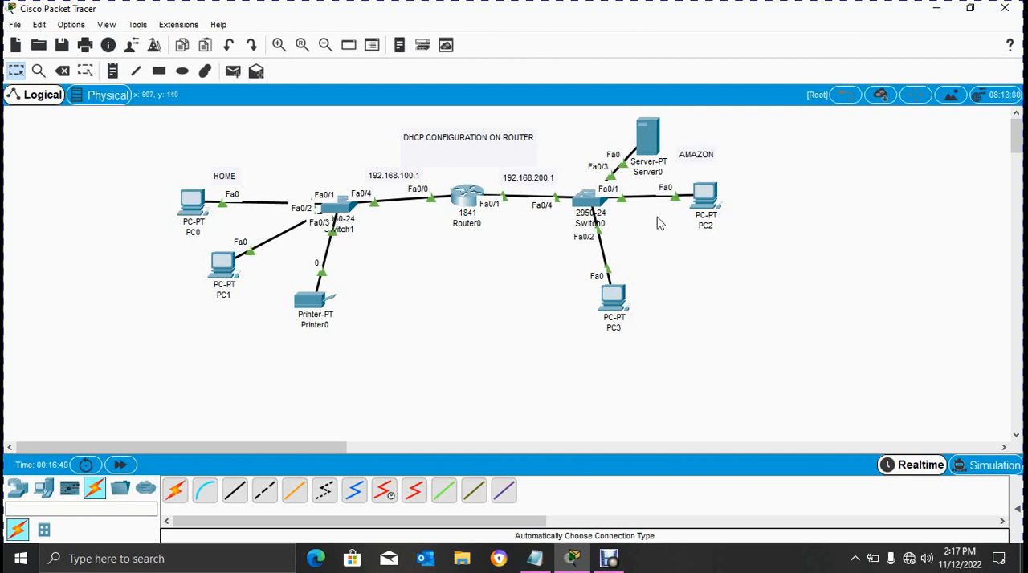
- Test connectivity from PC0 to the AMAZON network by running ping 192.168.200.6 in its command prompt
left_click(201, 211)
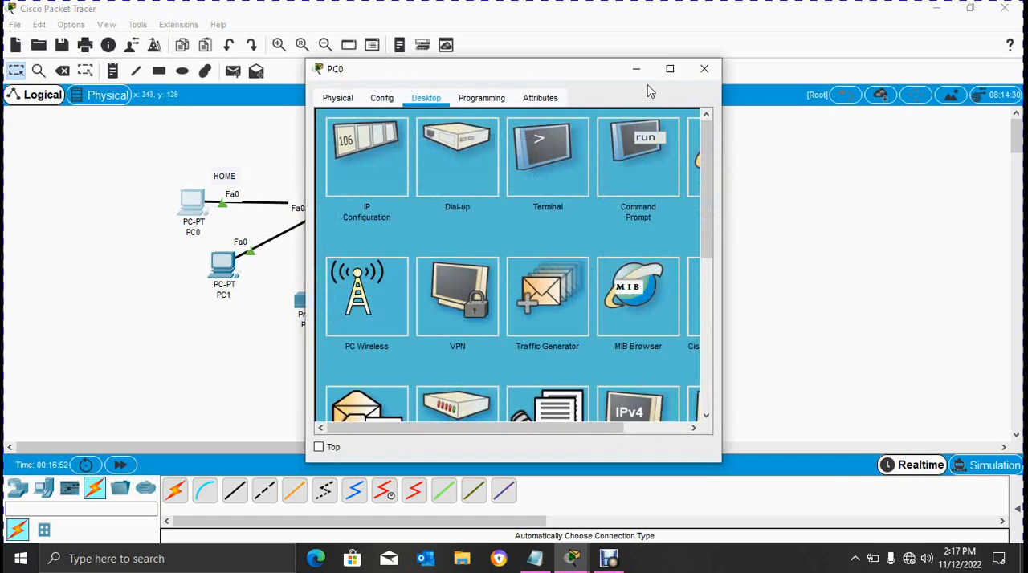
left_click(705, 69)
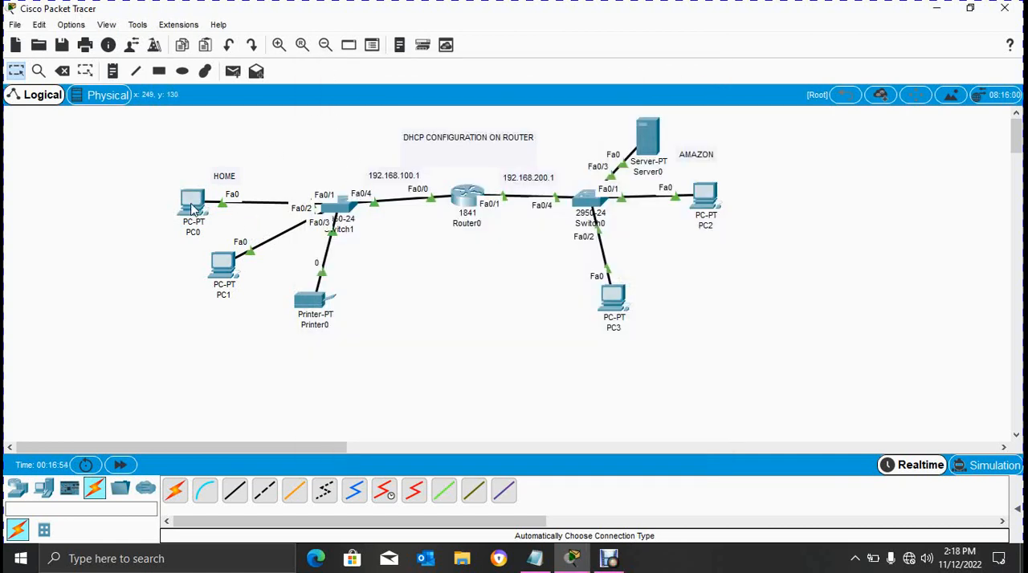
mouse_move(194, 207)
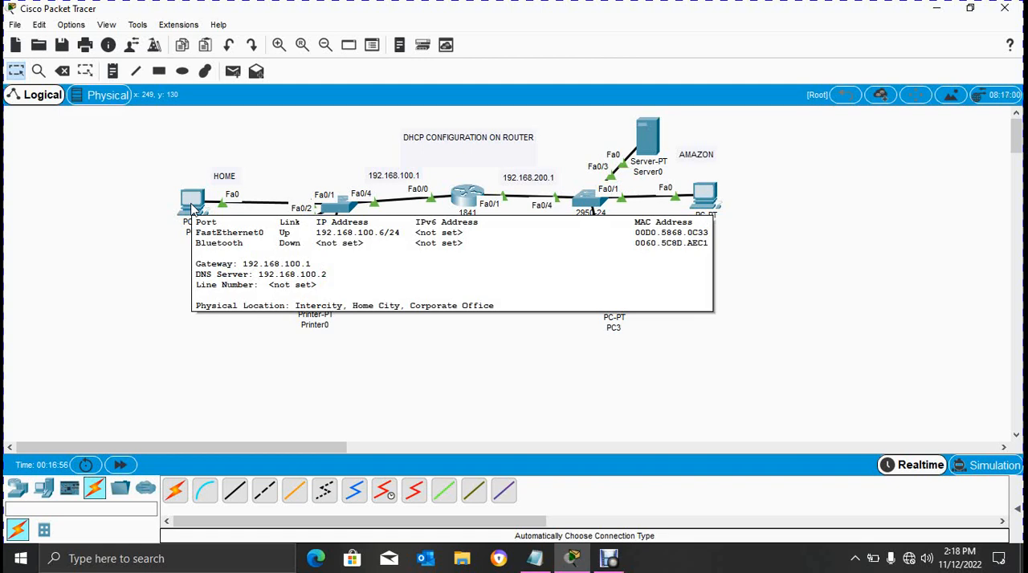
left_click(193, 207)
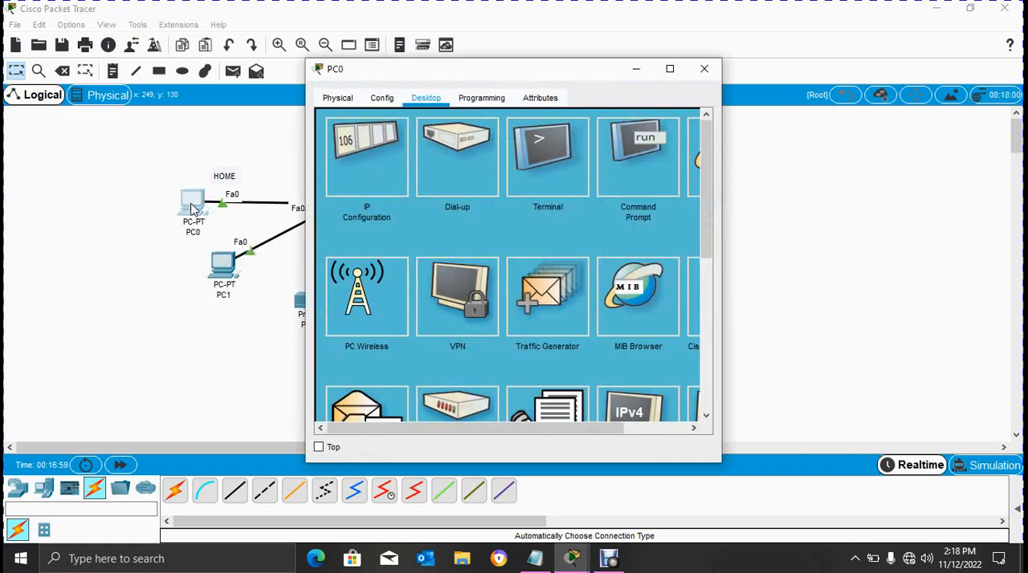
left_click(640, 166)
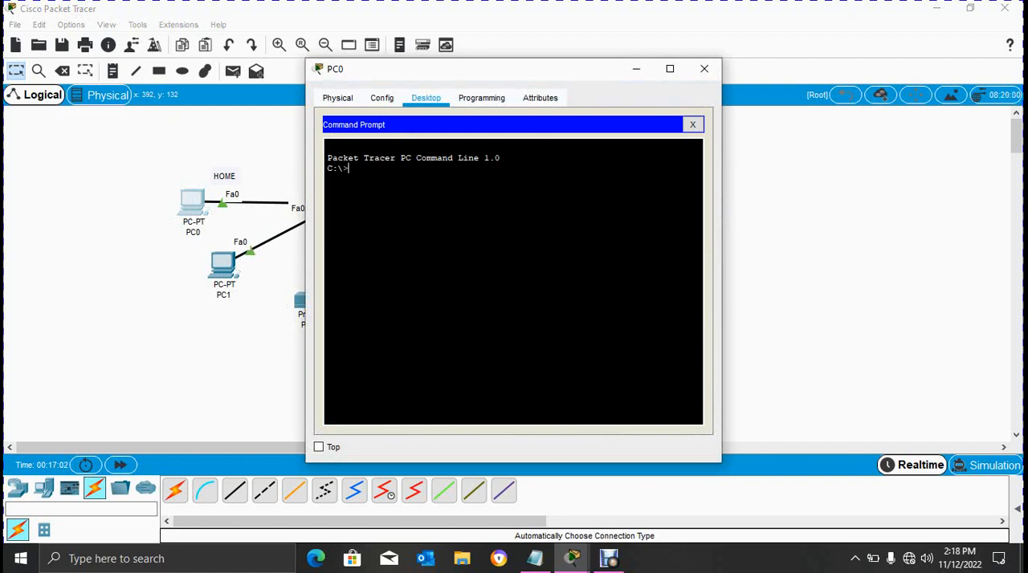
type("i")
type("ping ")
type("192.168")
type(".")
type("100")
key("Return")
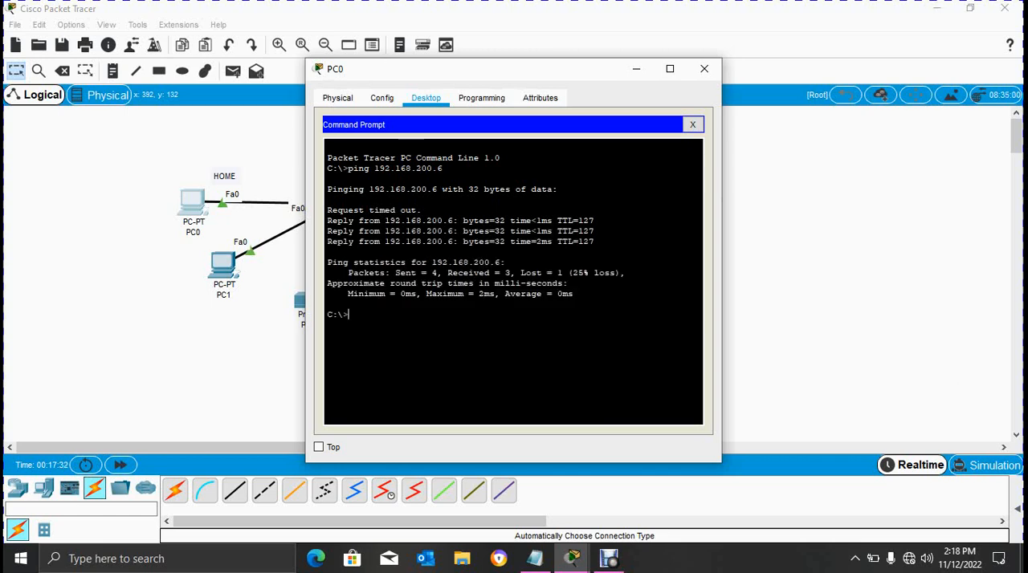
left_click(704, 69)
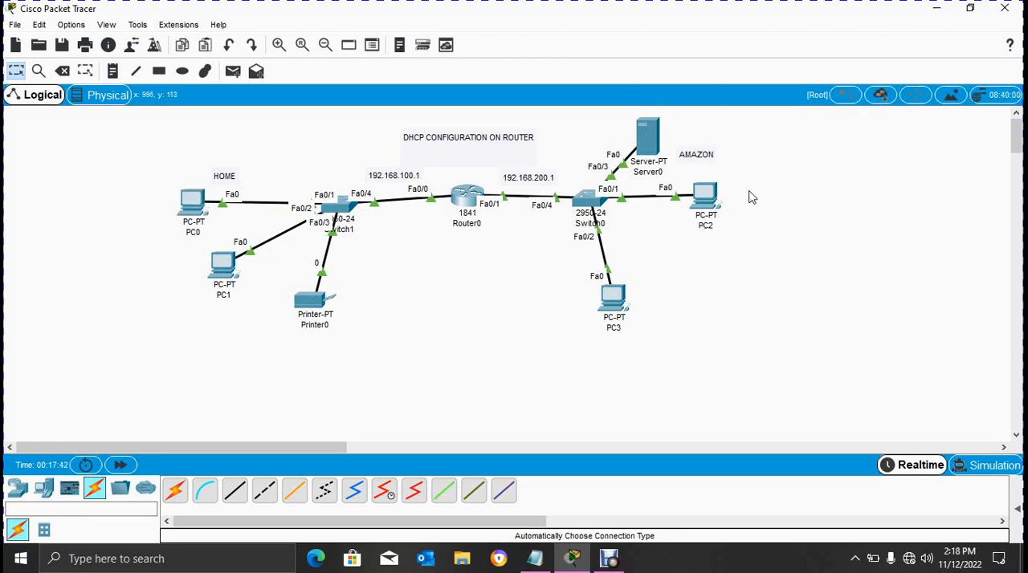
- Check the addresses of the AMAZON devices, and run ping 192.168.200.8 from PC0's command prompt
mouse_move(700, 201)
mouse_move(616, 303)
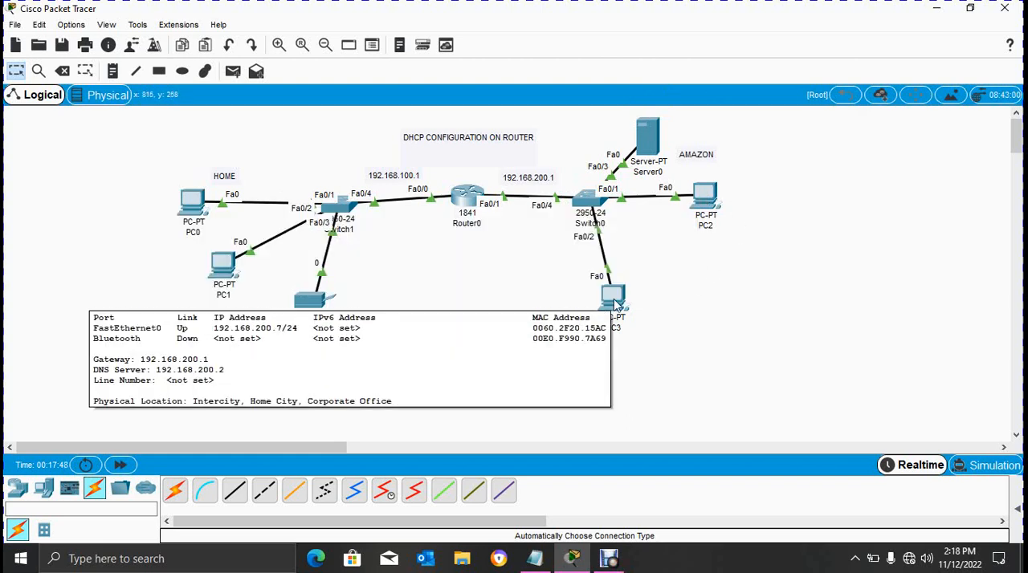
mouse_move(642, 145)
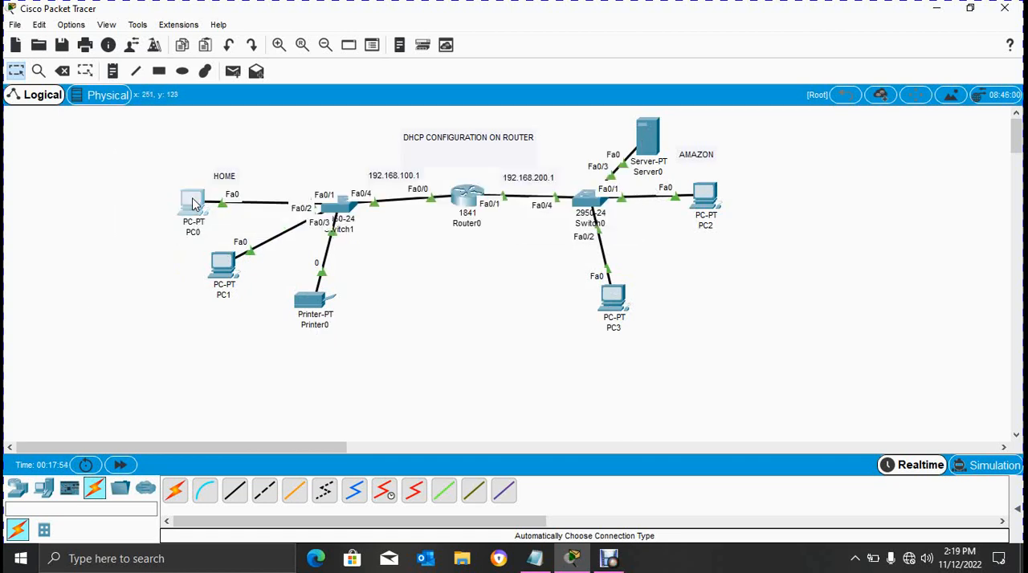
left_click(193, 204)
left_click(653, 165)
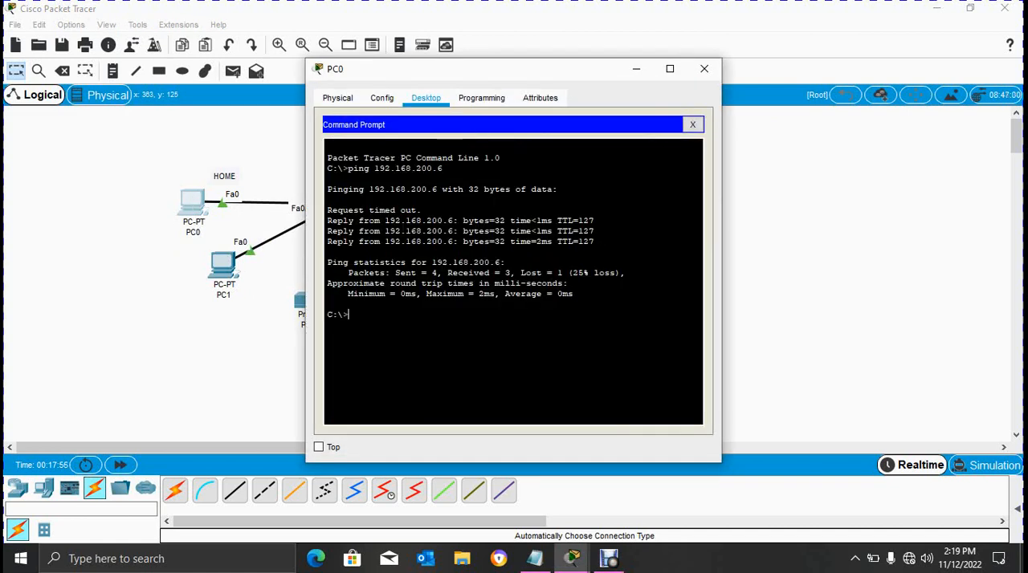
key("Up")
key("Return")
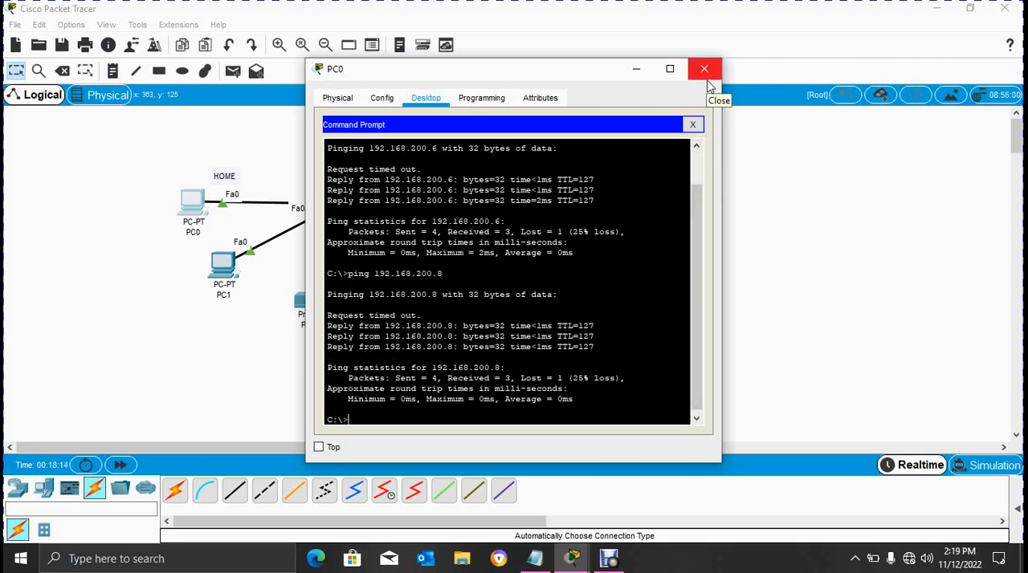
left_click(704, 70)
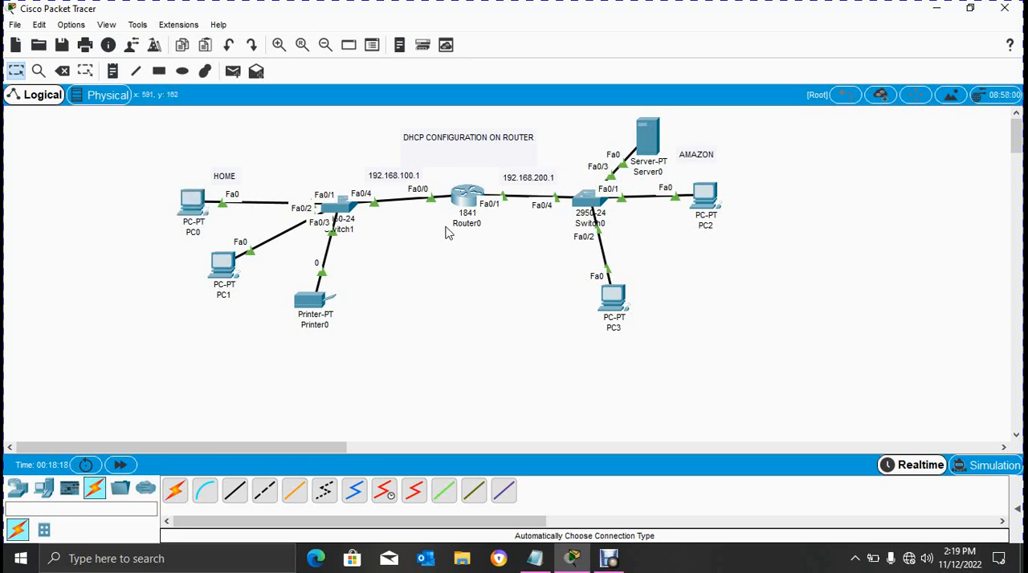
- Run show ip dhcp pool on Router0 and review the details of the home and amazon pools
left_click(469, 199)
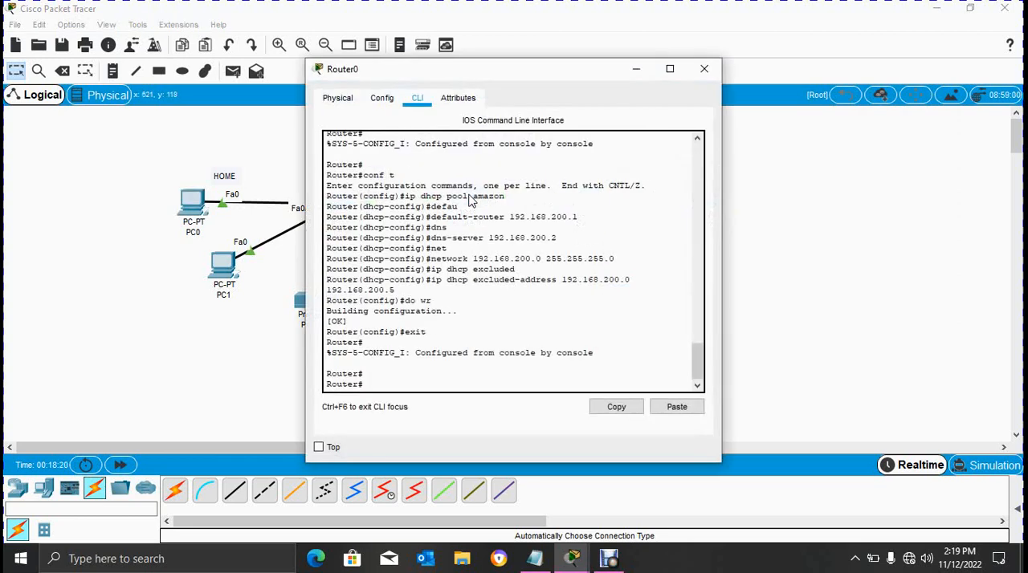
key("Return")
key("Return")
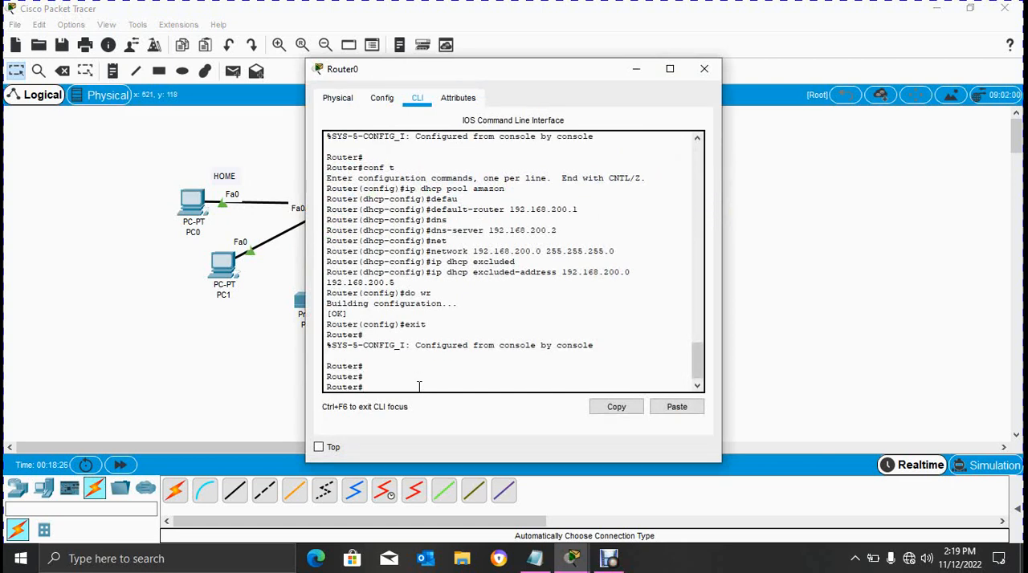
type("show ip dhcp pool")
key("Return")
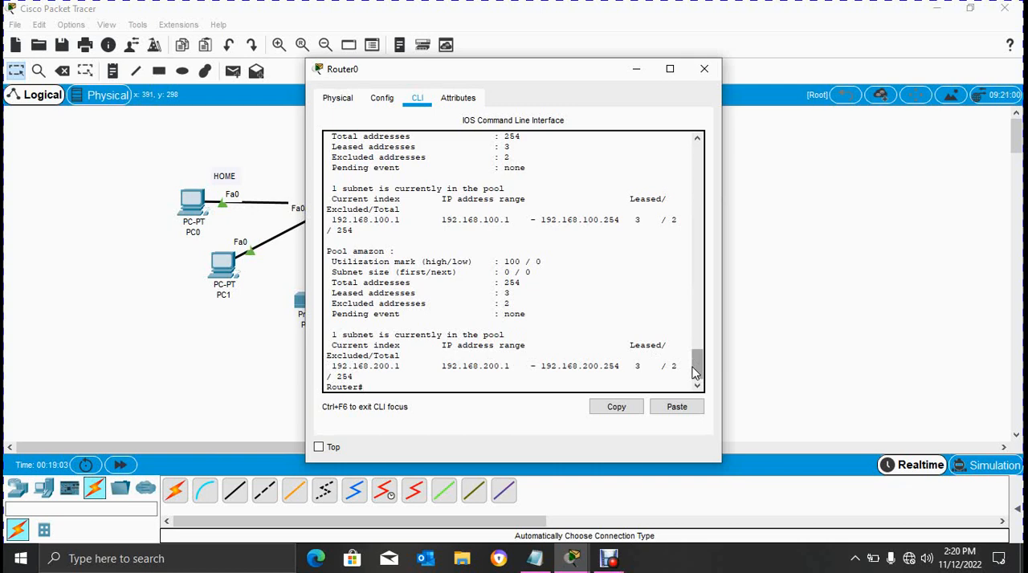
left_click_drag(695, 372, 698, 353)
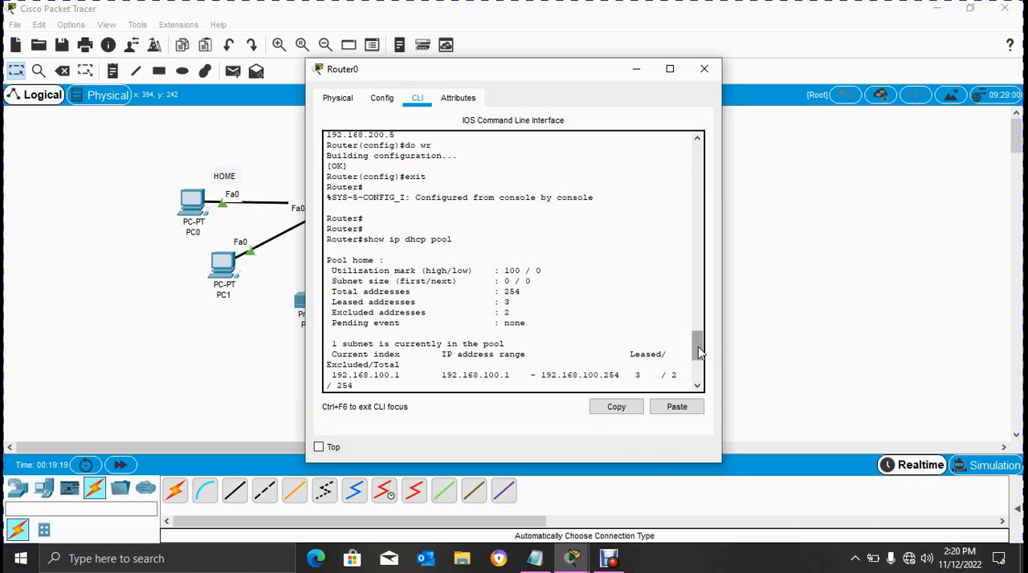
left_click_drag(698, 353, 695, 382)
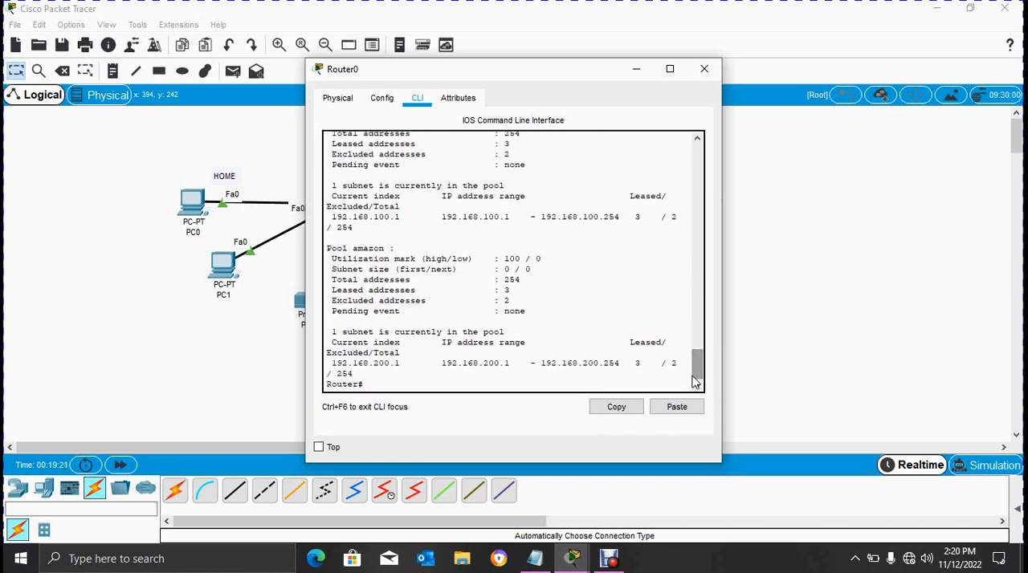
- List the addresses leased by Router0 with show ip dhcp binding
key("Return")
key("Return")
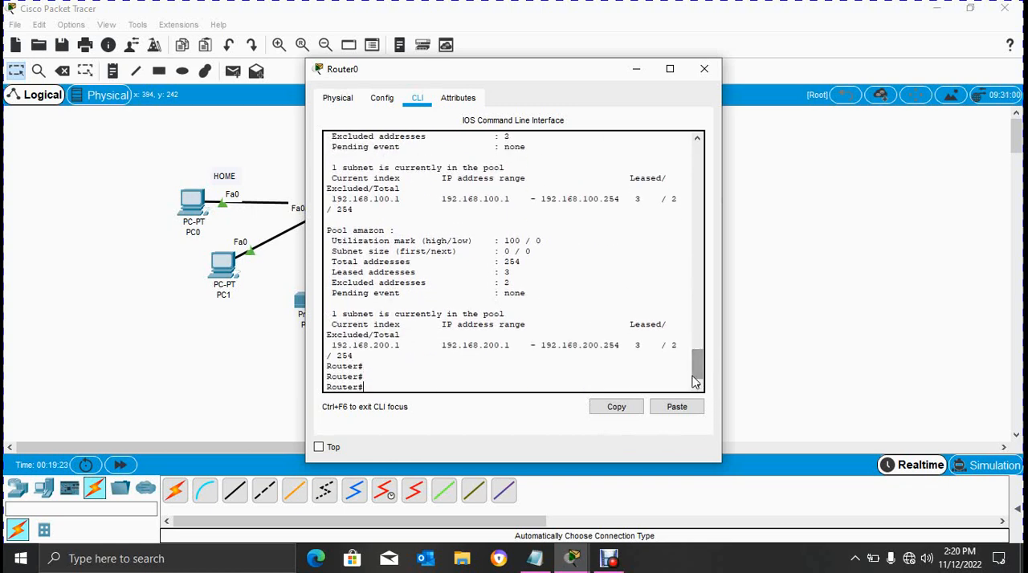
type("show ip dhcp binding")
key("Return")
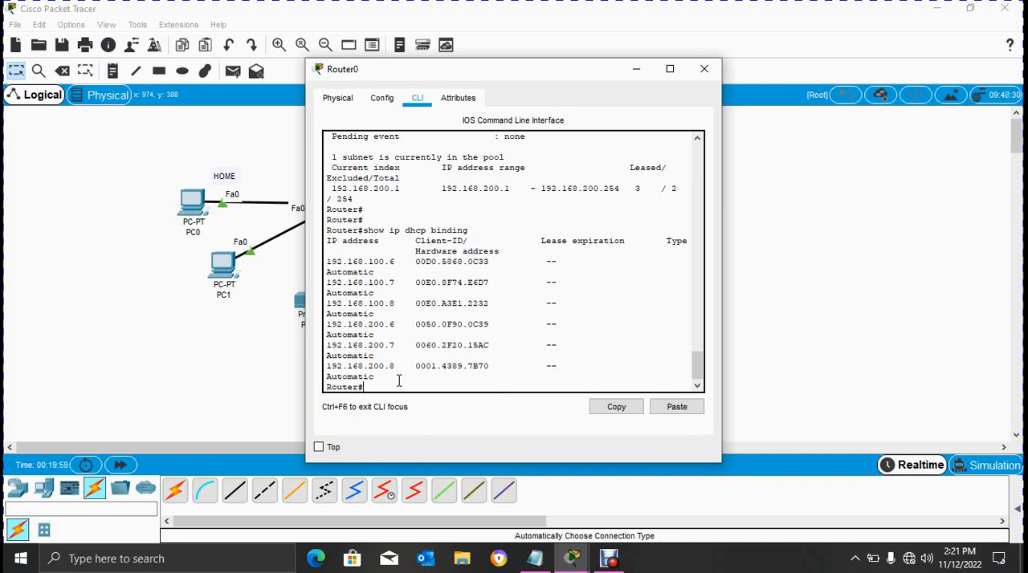
- Run show ip dhcp pool home on Router0 to review the home pool, and close the router's window
type("show ip dhcp pool home")
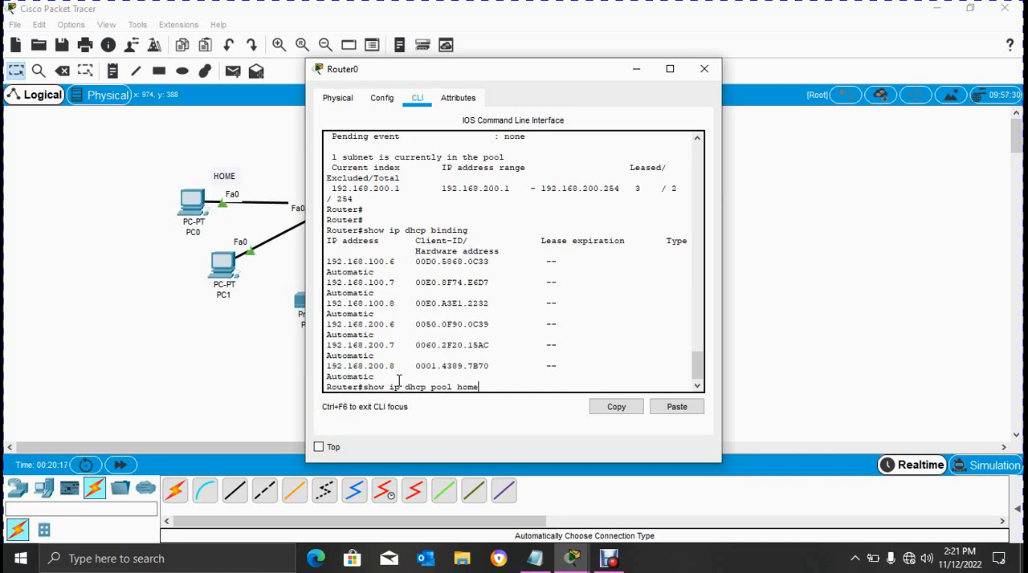
key("Return")
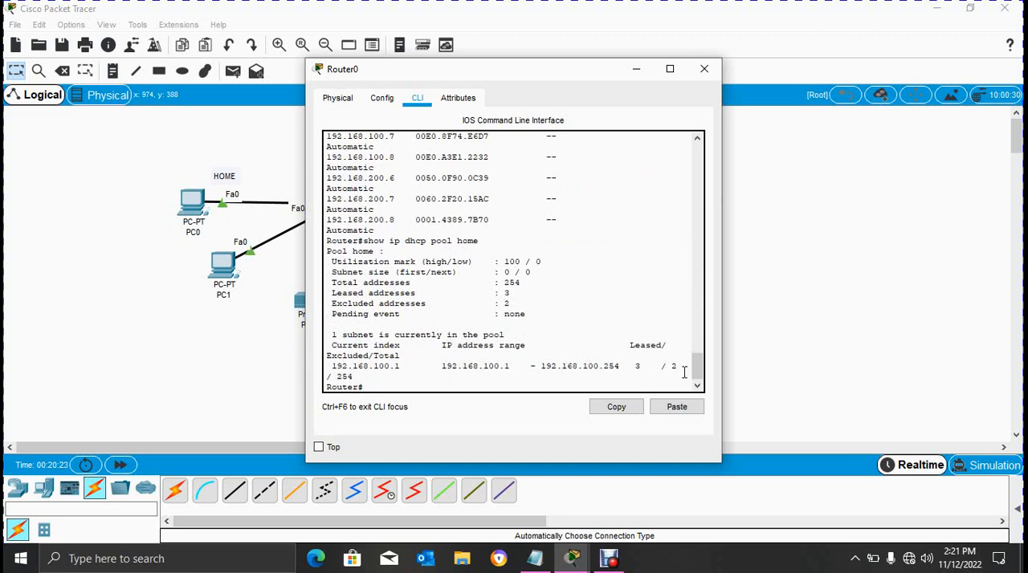
left_click(705, 69)
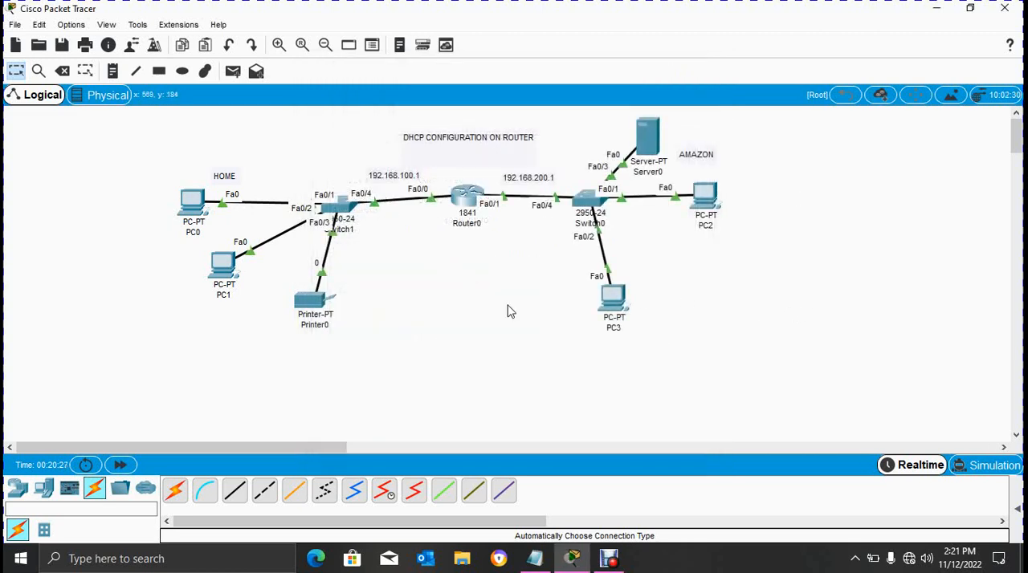
- Show the PDU list, and test connectivity with simple PDUs from PC0 to Server0 and from Printer0 to PC3
left_click(1017, 507)
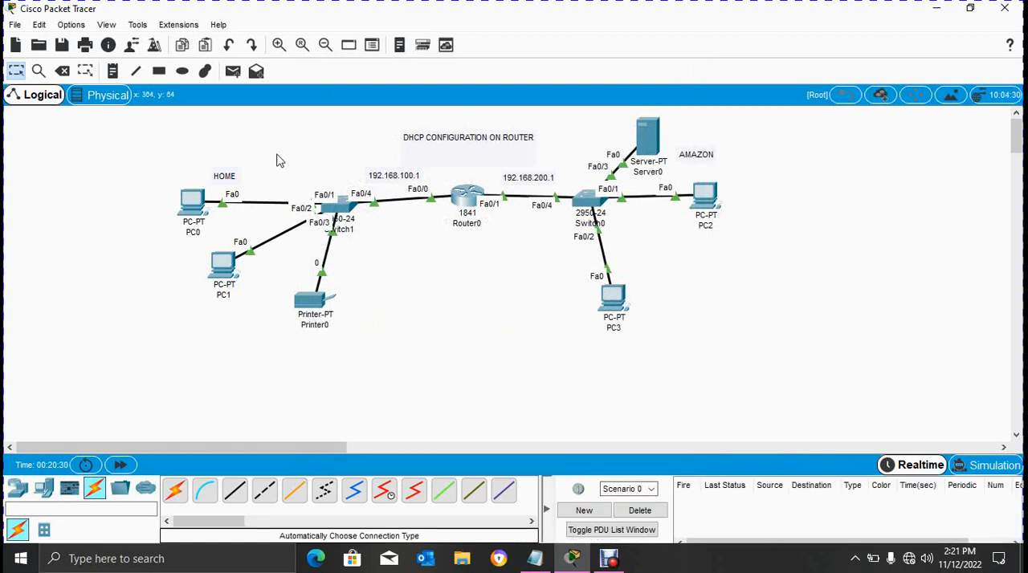
left_click(233, 71)
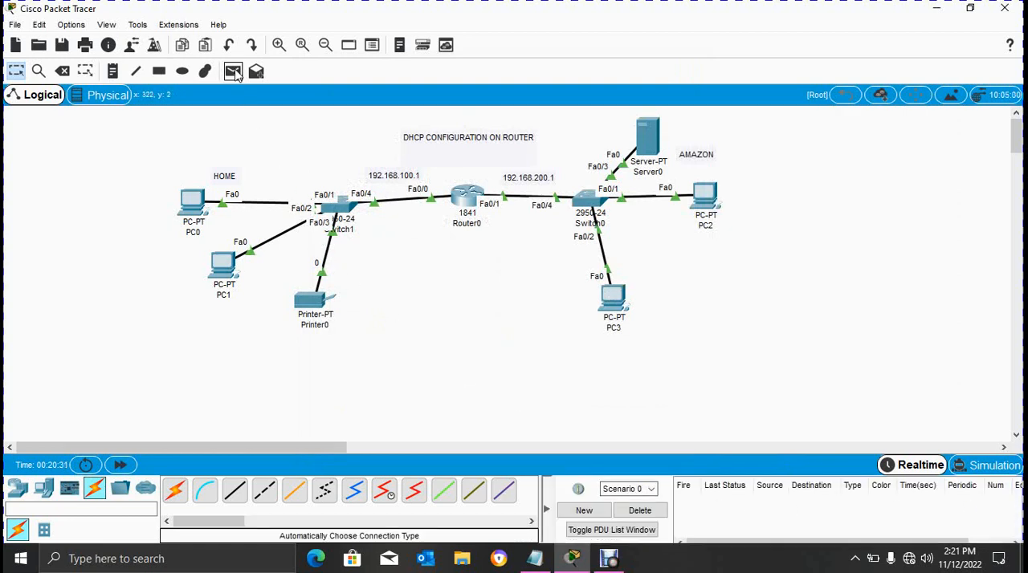
left_click(180, 195)
left_click(647, 135)
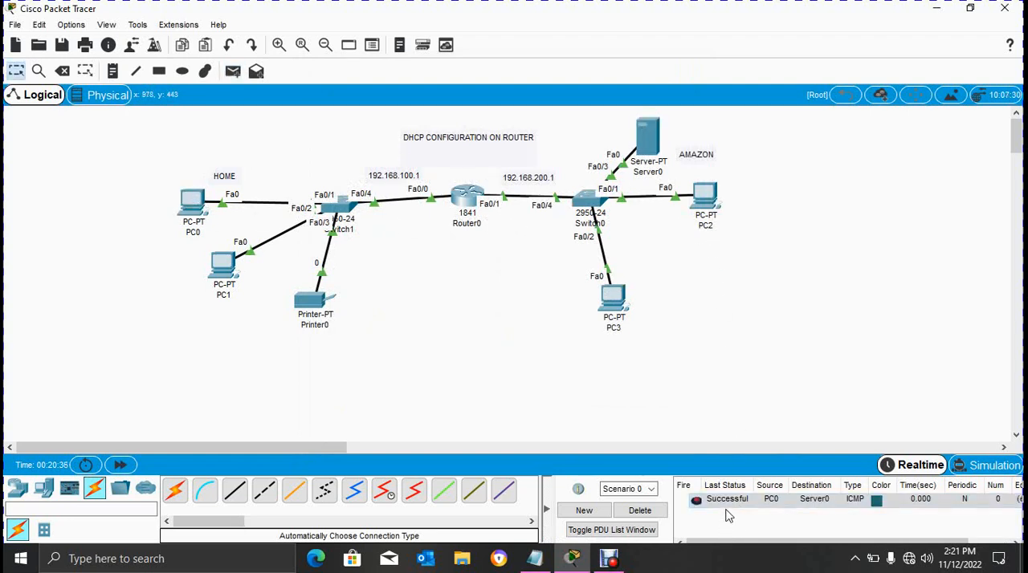
left_click(233, 70)
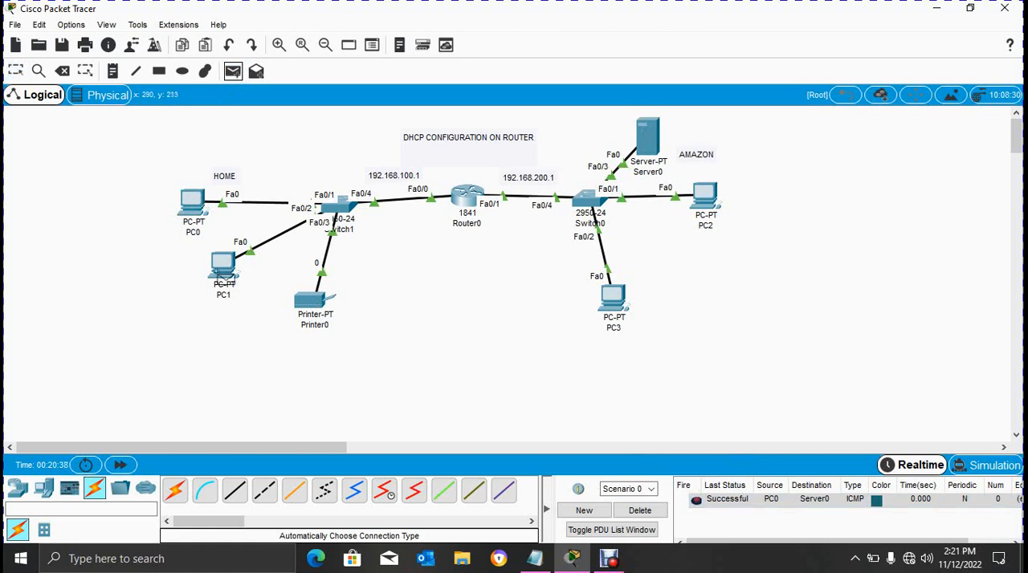
left_click(315, 302)
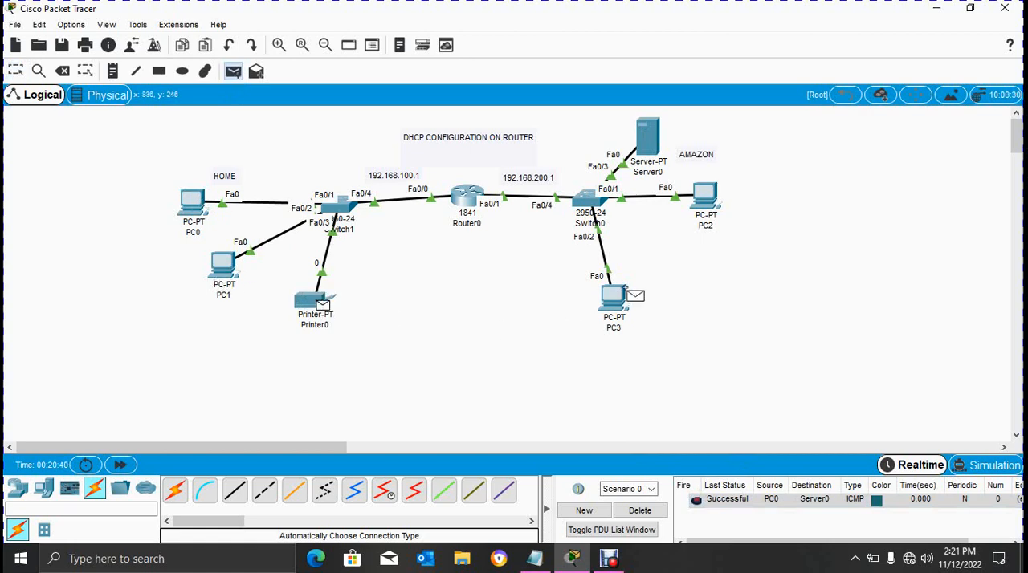
left_click(618, 291)
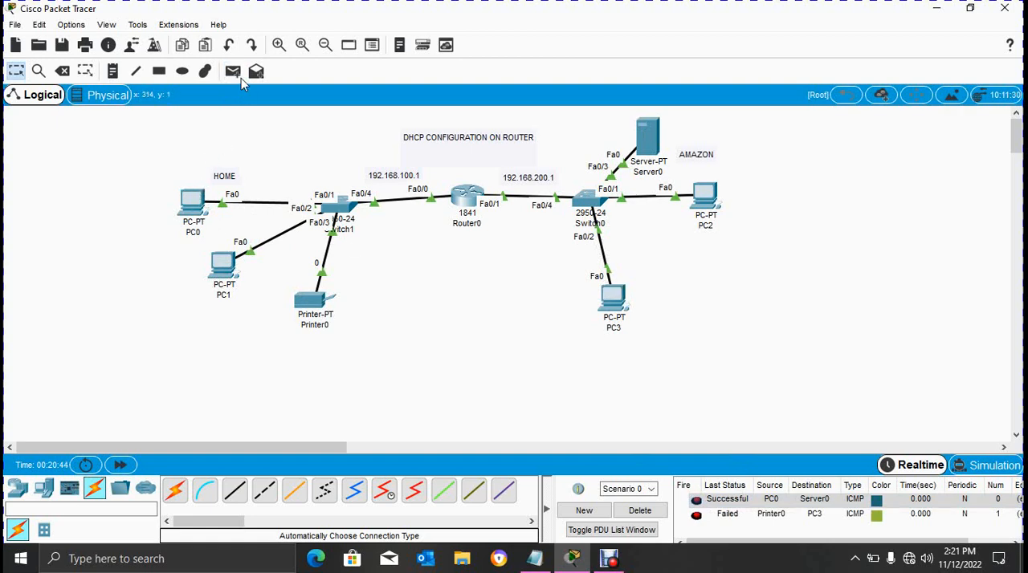
- Test connectivity within each network with simple PDUs from PC1 to Printer0 and from PC3 to PC2
left_click(233, 71)
left_click(222, 265)
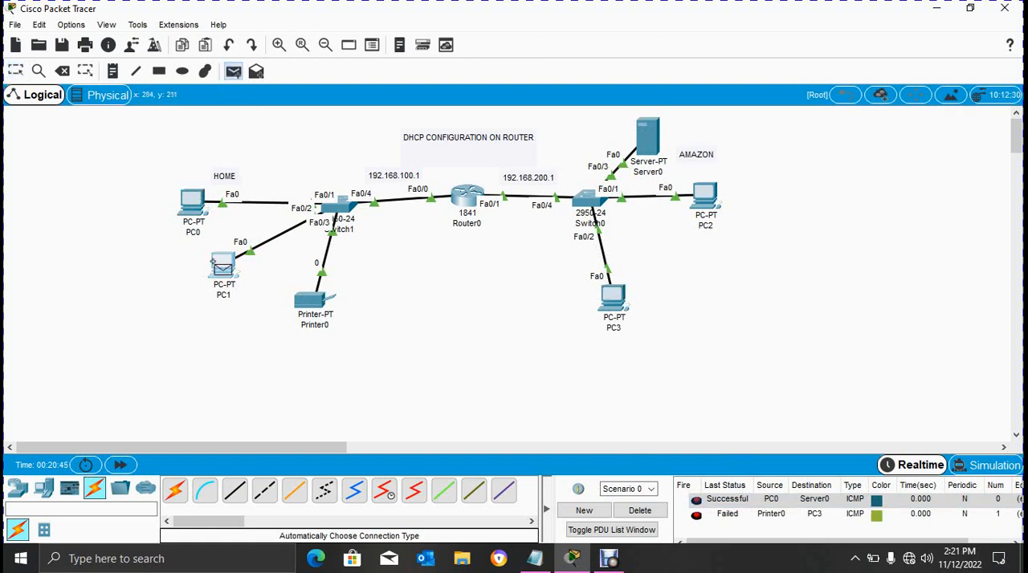
left_click(301, 299)
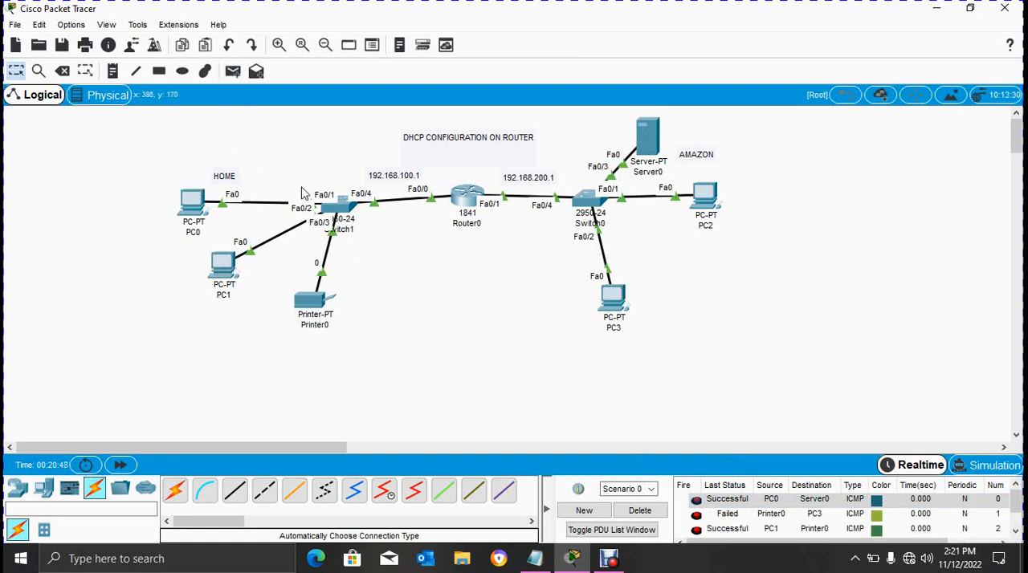
left_click(233, 71)
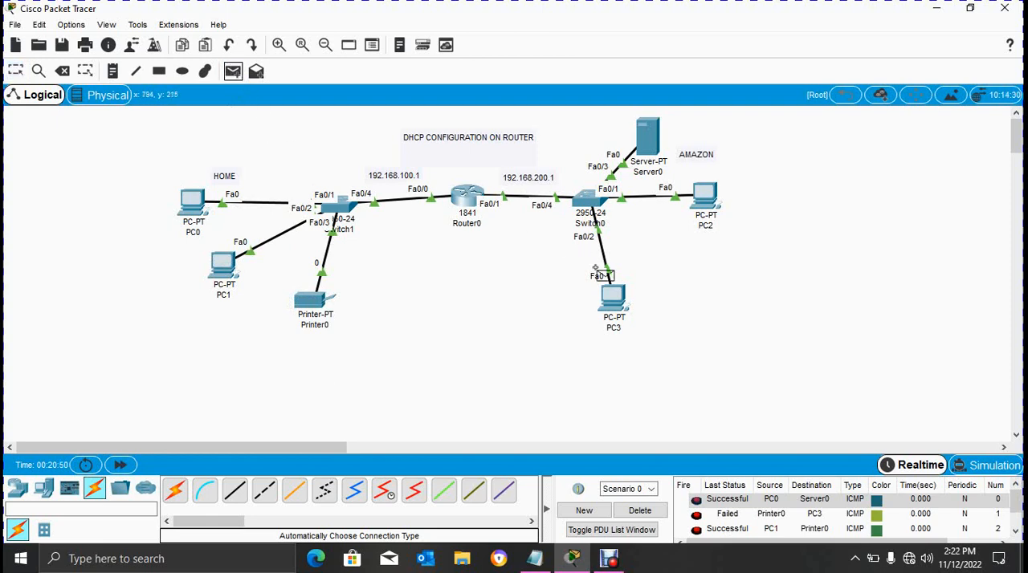
left_click(613, 297)
left_click(706, 197)
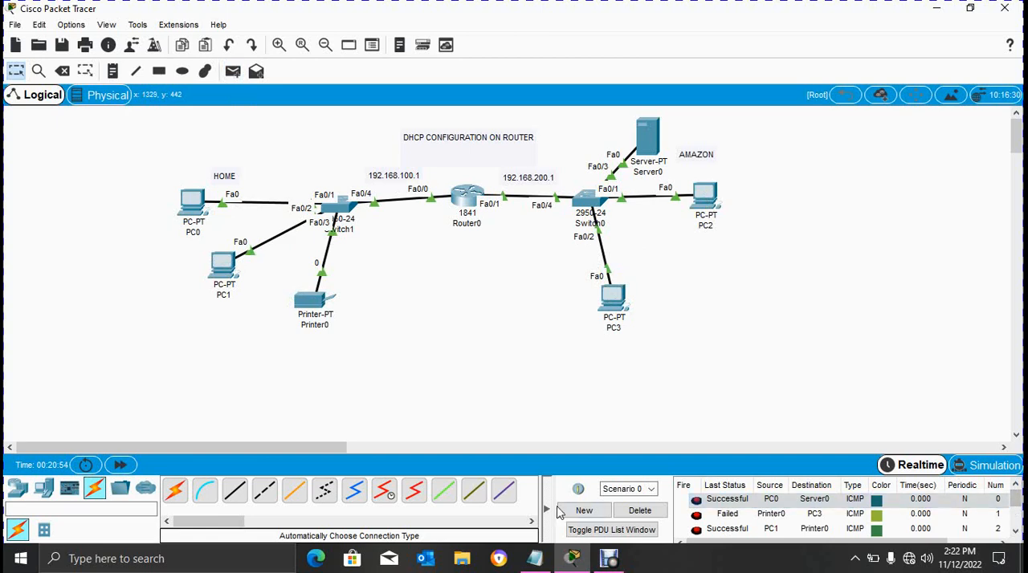
- Delete the current PDU scenario, send a simple PDU from PC3 to PC0, and minimise the program
left_click(640, 511)
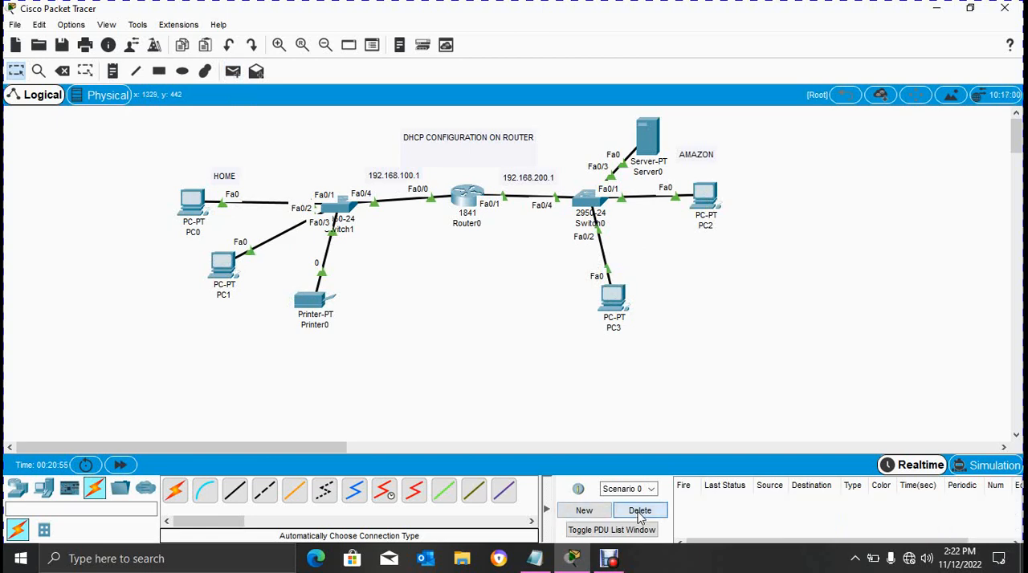
left_click(233, 70)
left_click(612, 299)
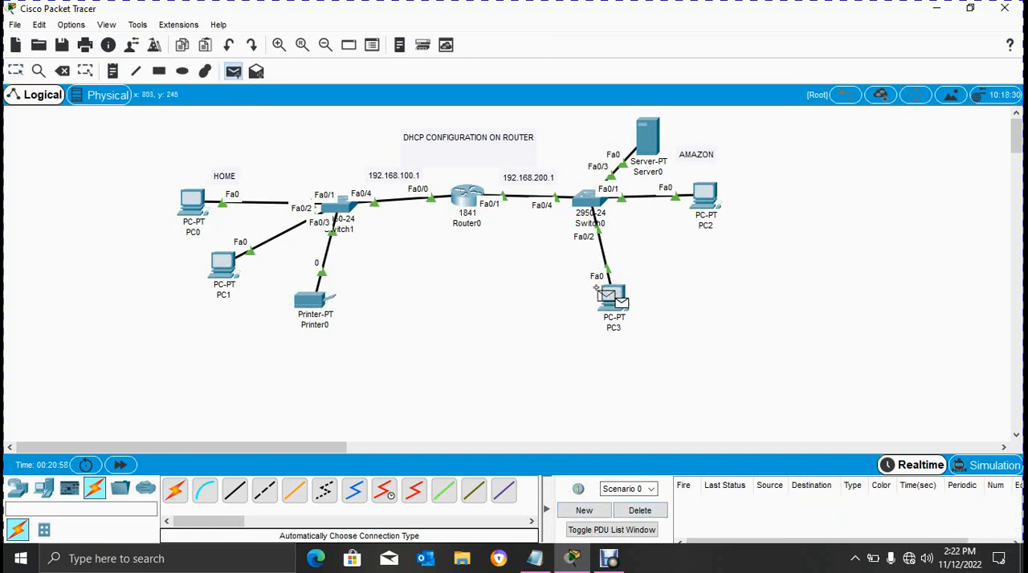
left_click(191, 205)
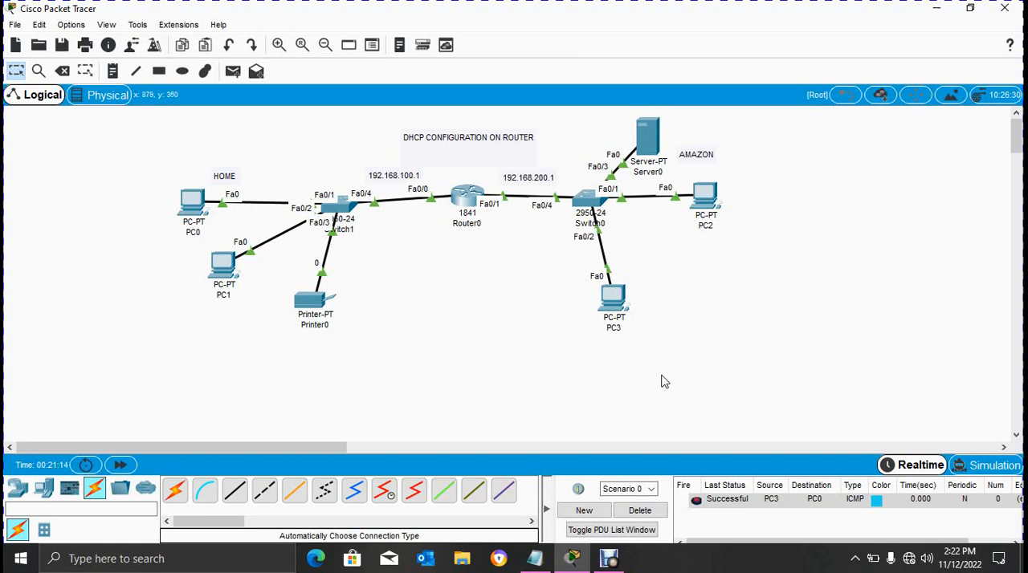
left_click(937, 12)
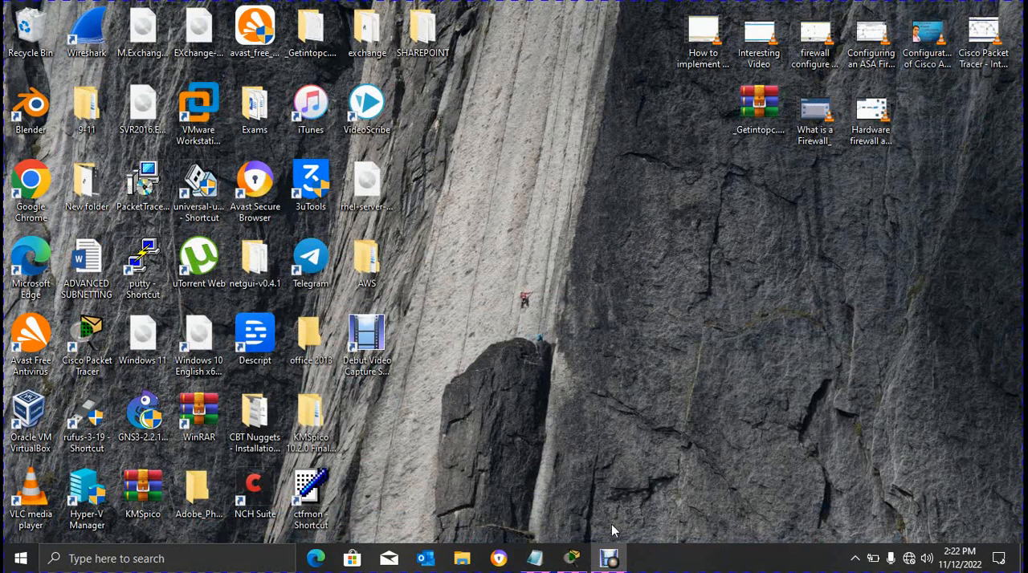